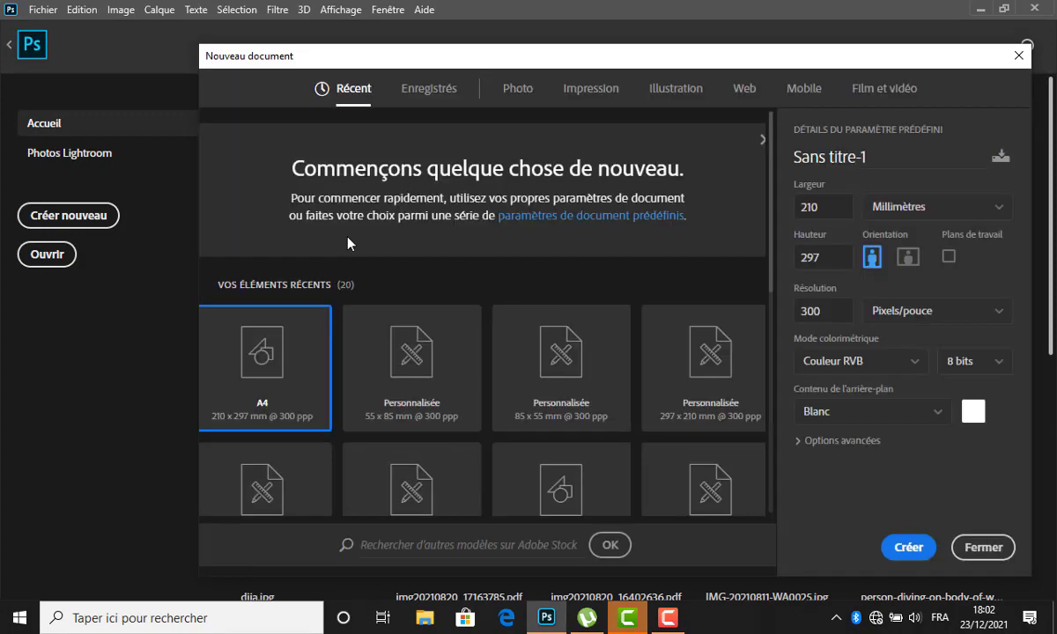
Create a landscape A4 print document, 297 x 210 mm at 300 pixels/inch, named depliant-recto.
left_click(594, 91)
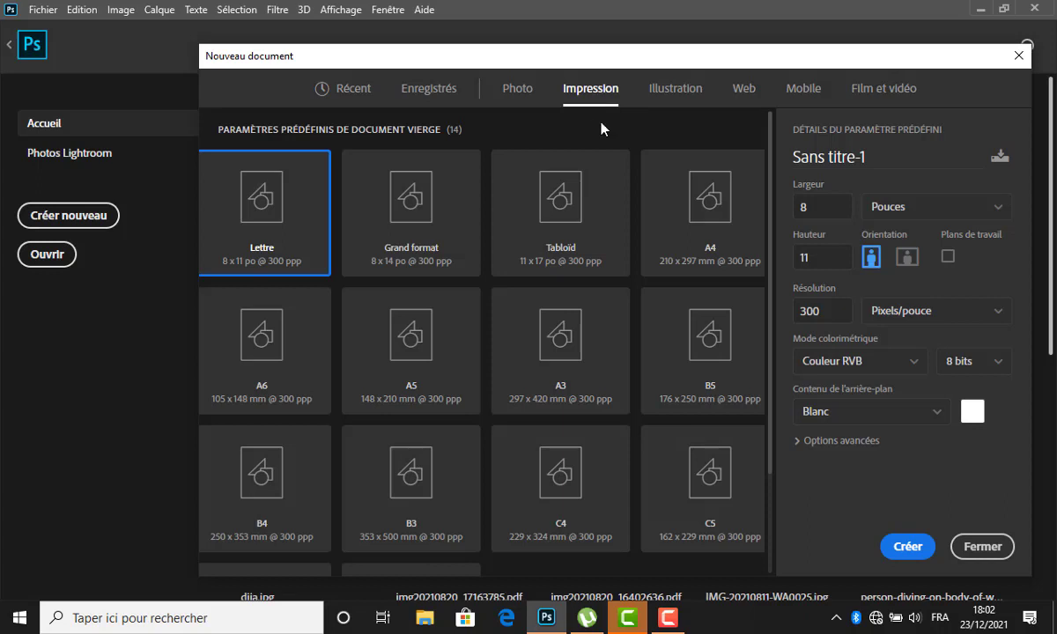
left_click(708, 227)
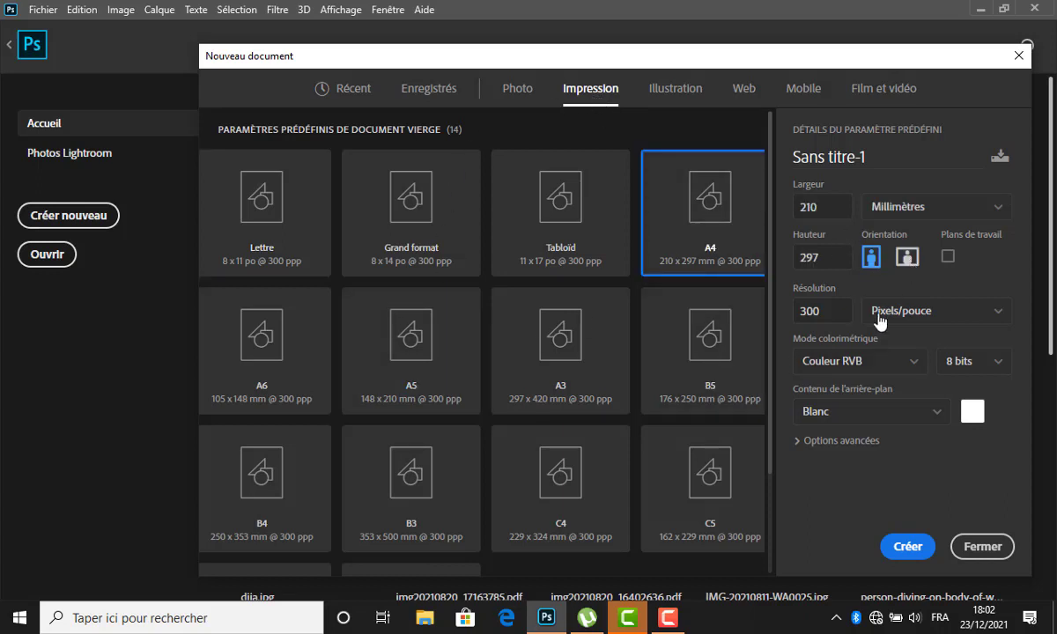
left_click(907, 256)
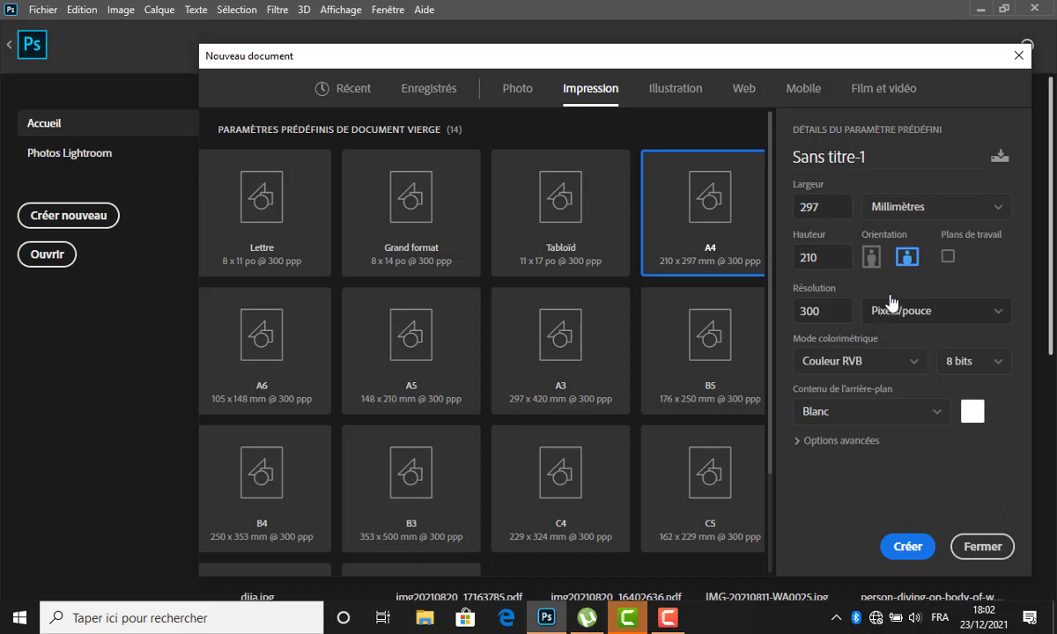
triple_click(849, 159)
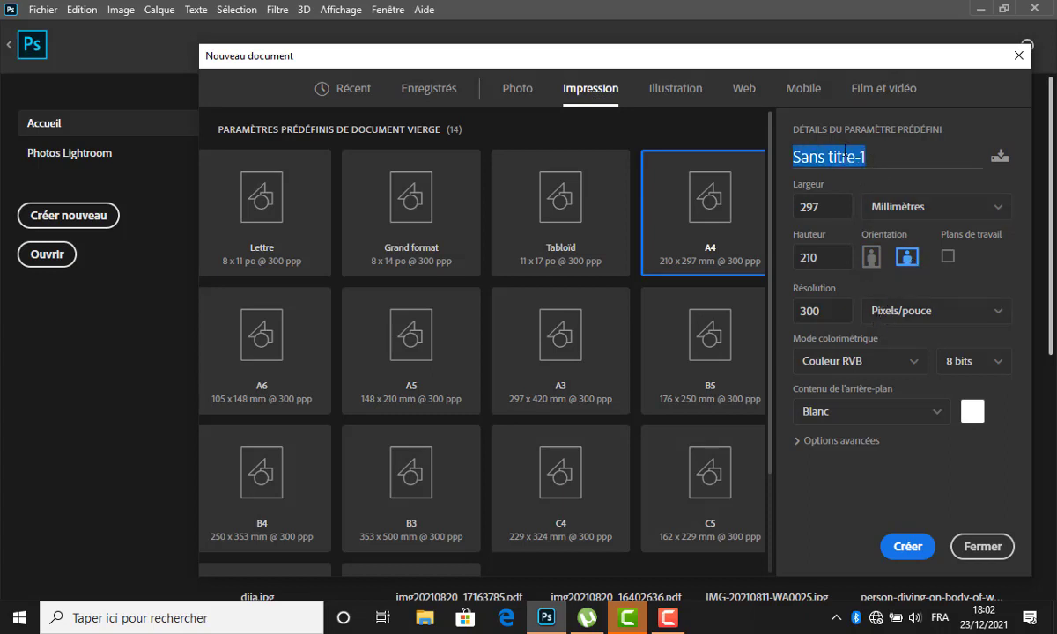
type("depliant")
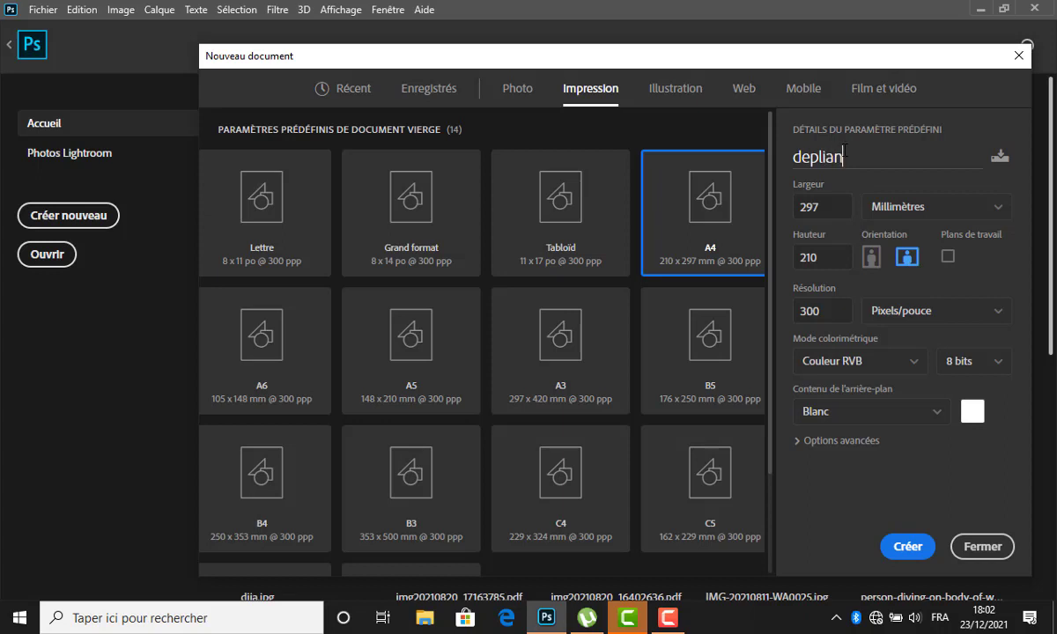
type("-recto")
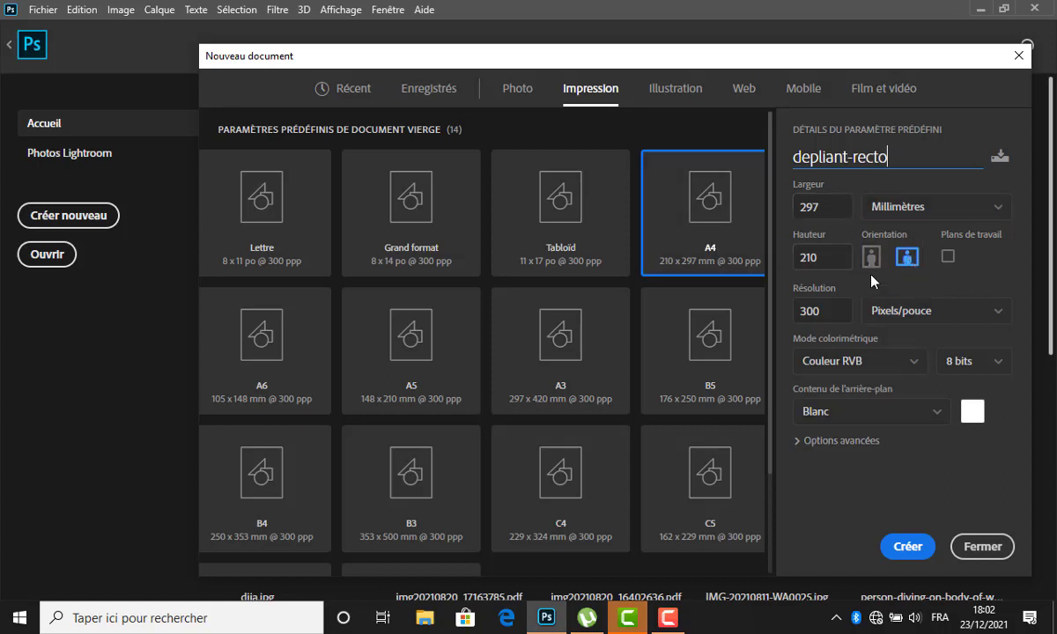
left_click(907, 551)
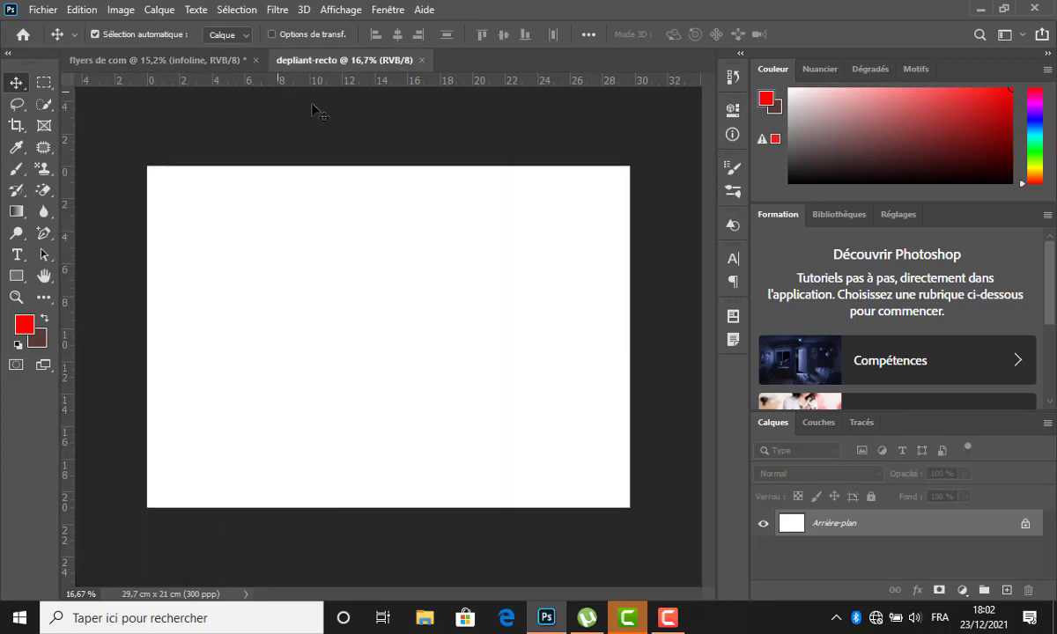
Create a second landscape A4 print document, 297 x 210 mm at 300 pixels/inch, named dep-verso.
left_click(30, 38)
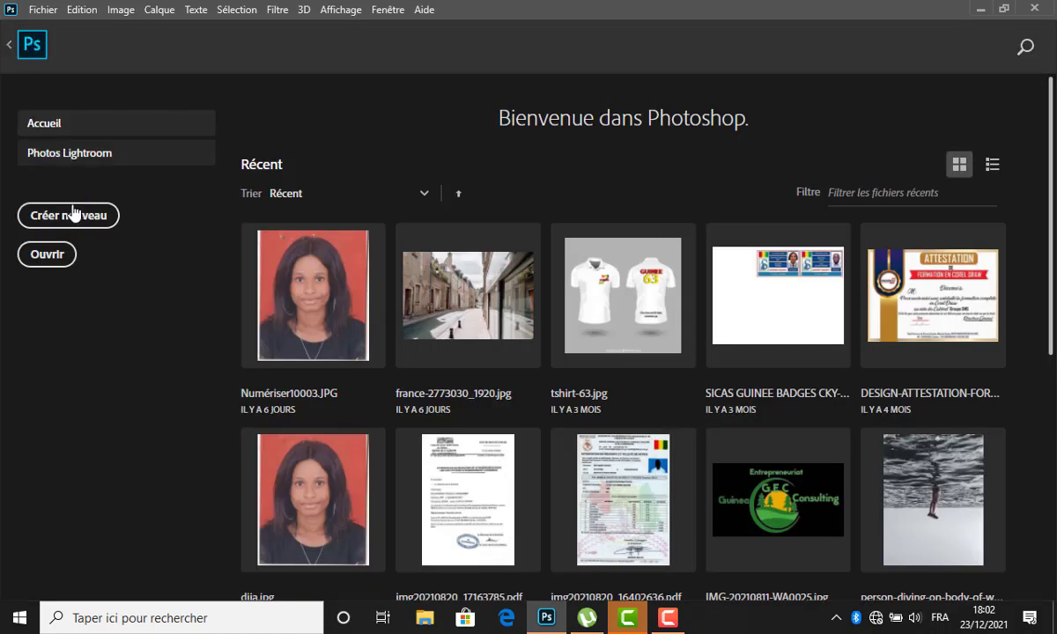
left_click(75, 218)
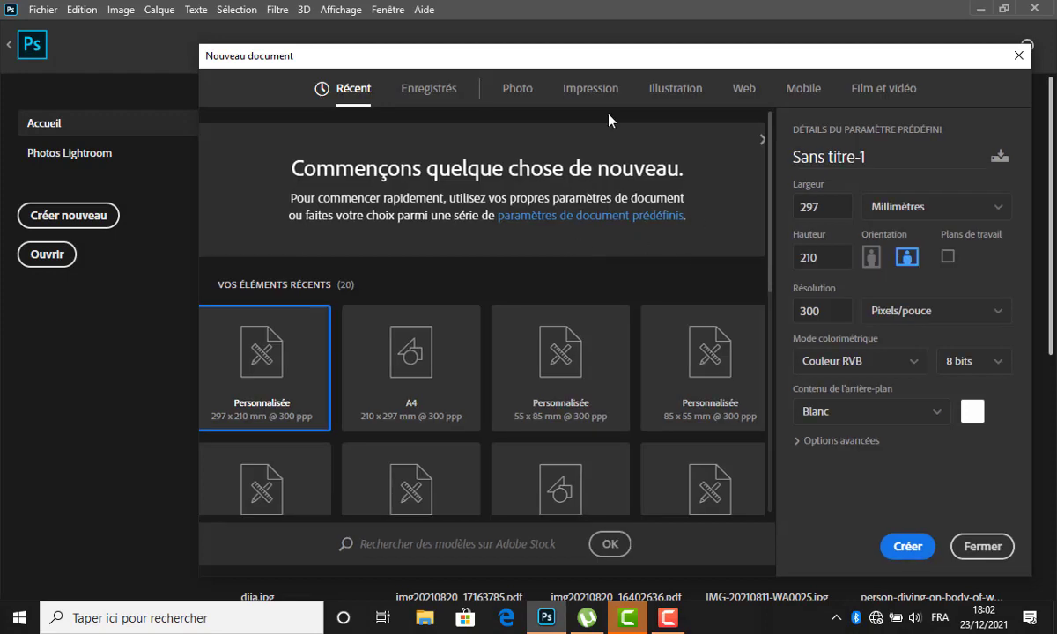
left_click(590, 90)
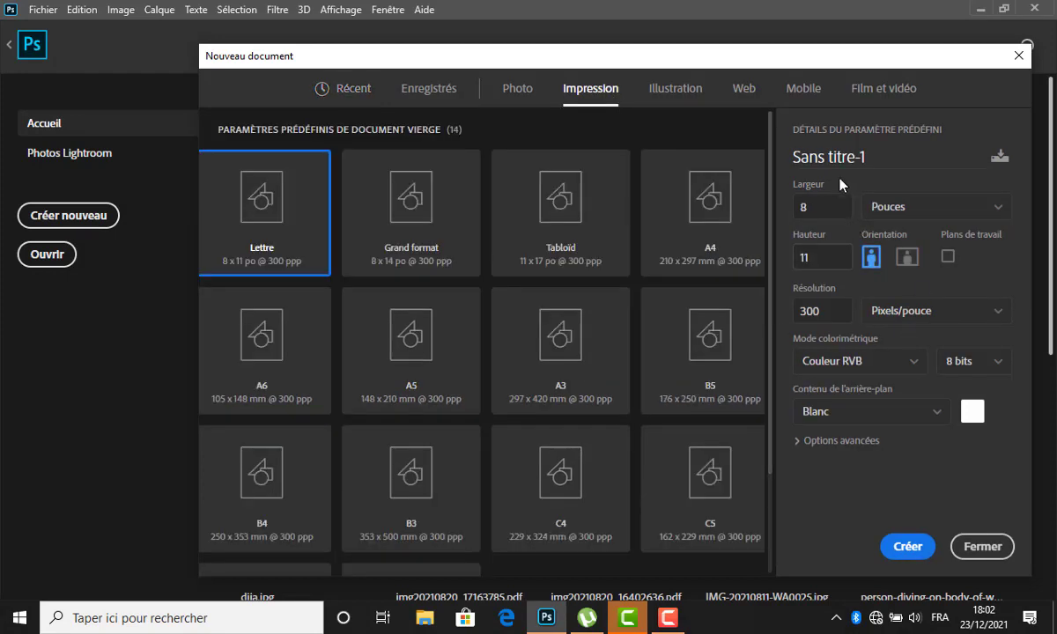
left_click(729, 202)
left_click(876, 156)
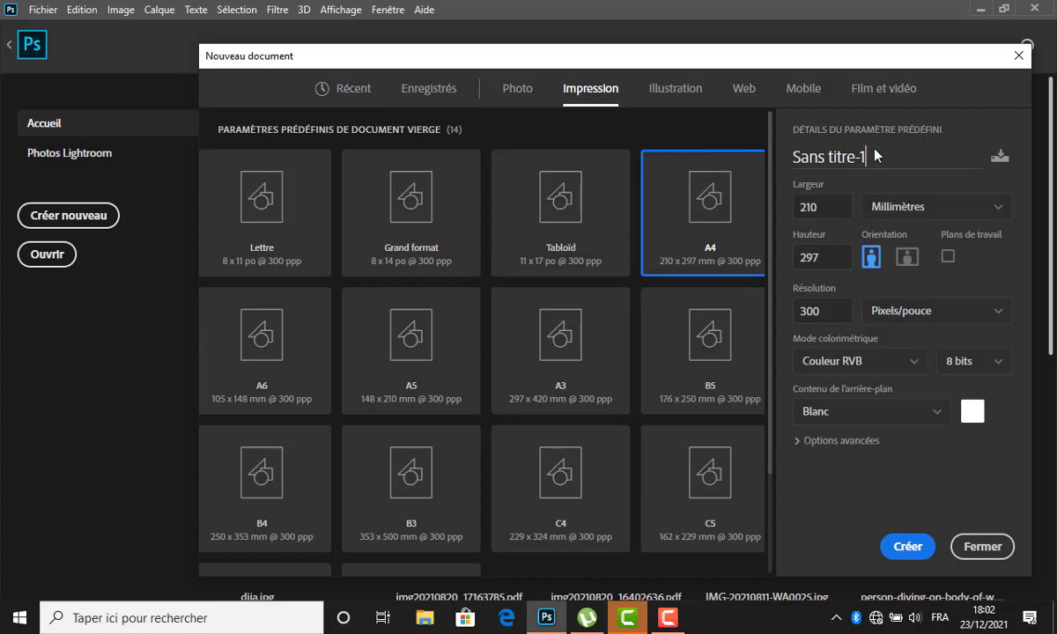
triple_click(876, 156)
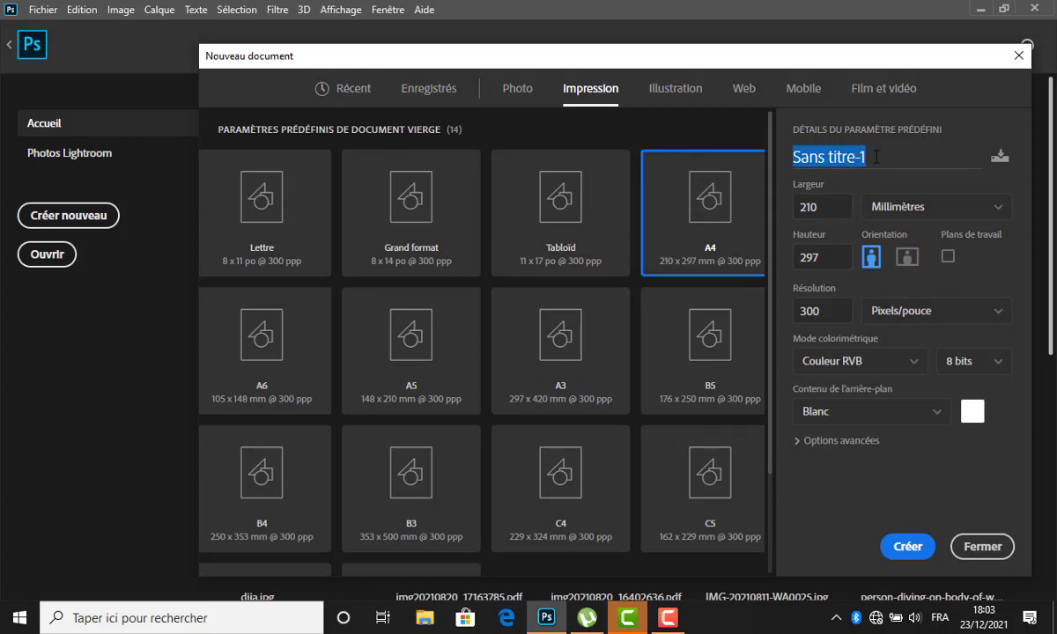
type("dep")
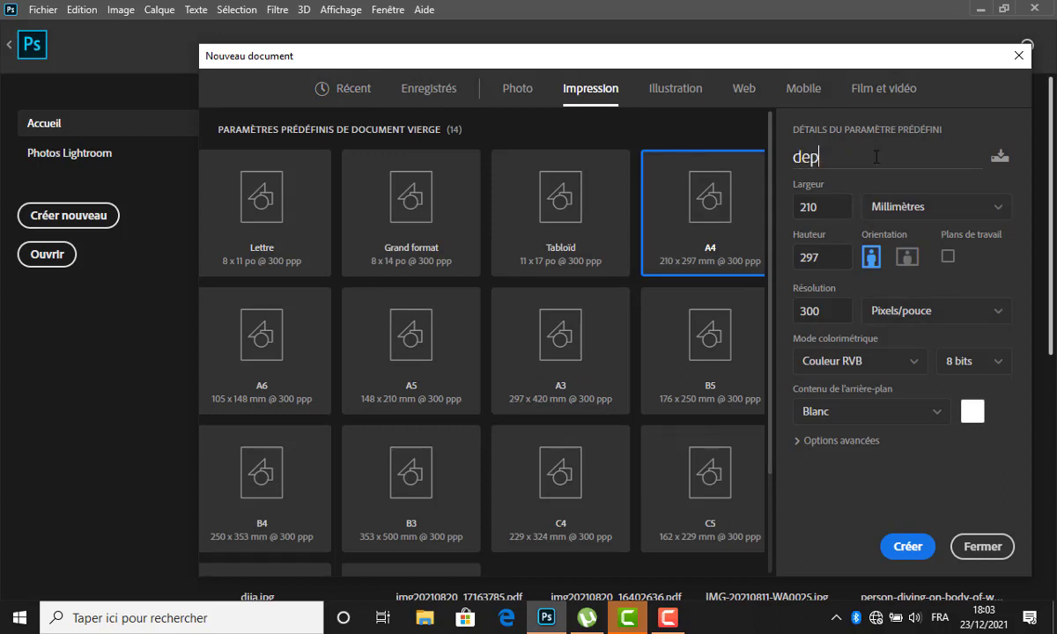
type("-verso")
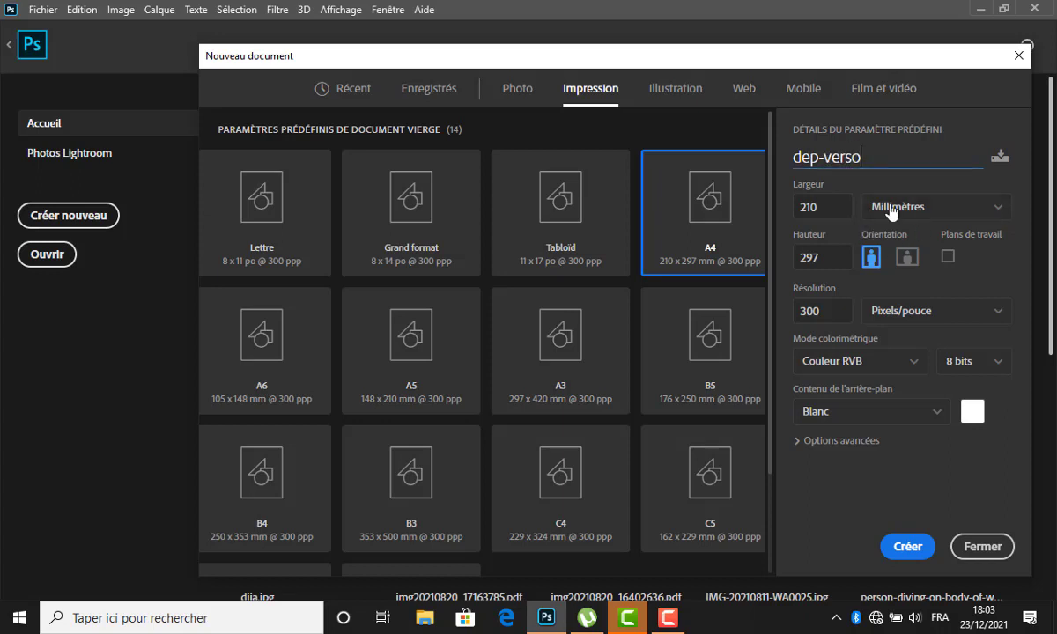
left_click(906, 258)
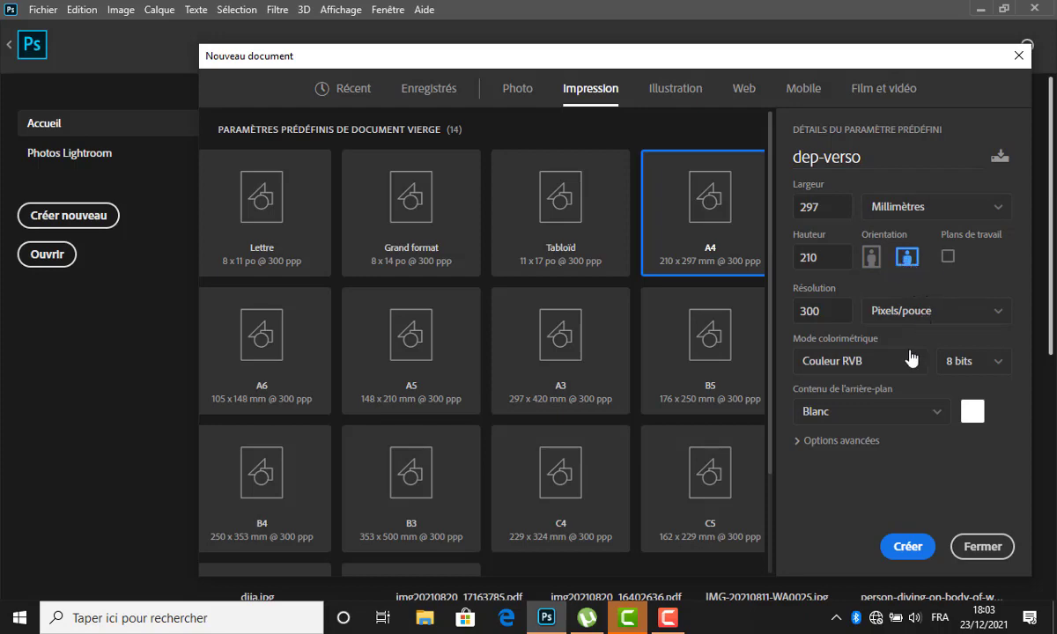
left_click(920, 547)
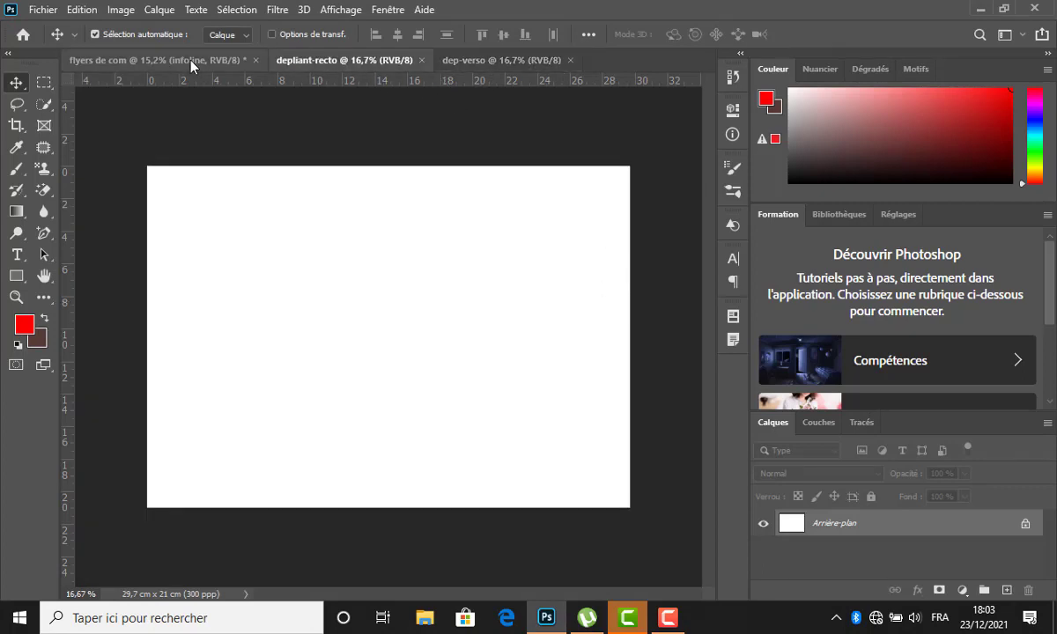
Close the "flyers de com" document and bring depliant-recto to the front.
left_click(216, 62)
left_click(256, 60)
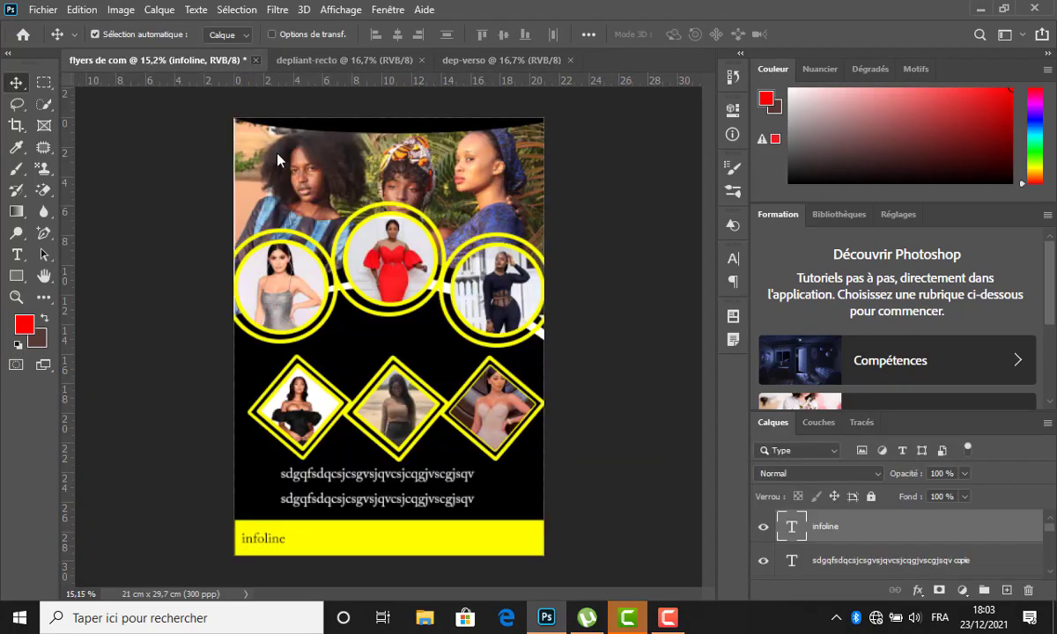
left_click(545, 239)
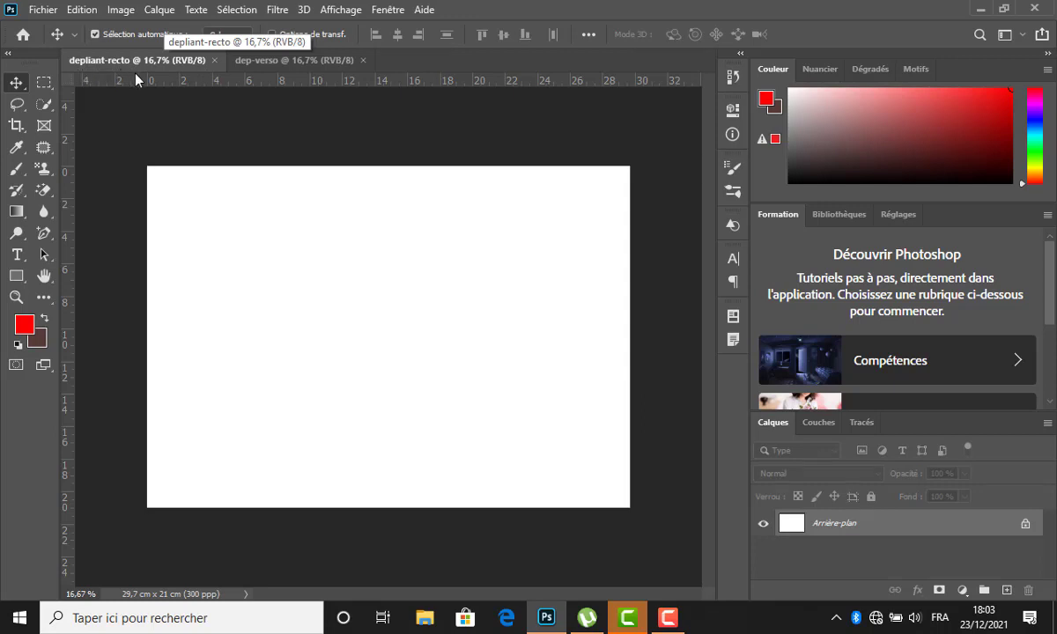
left_click(270, 59)
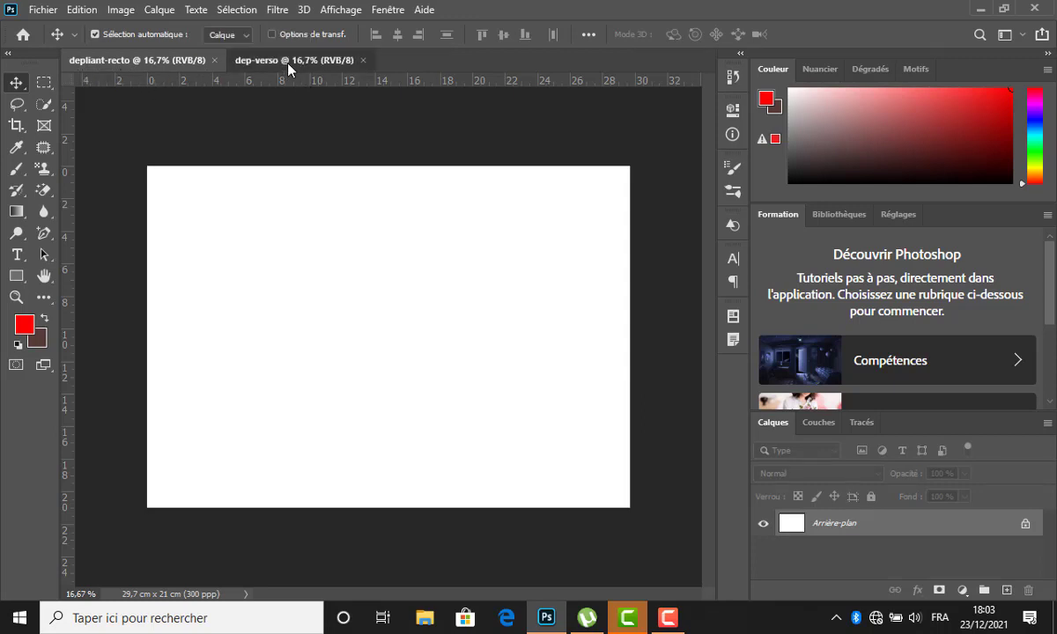
left_click(165, 60)
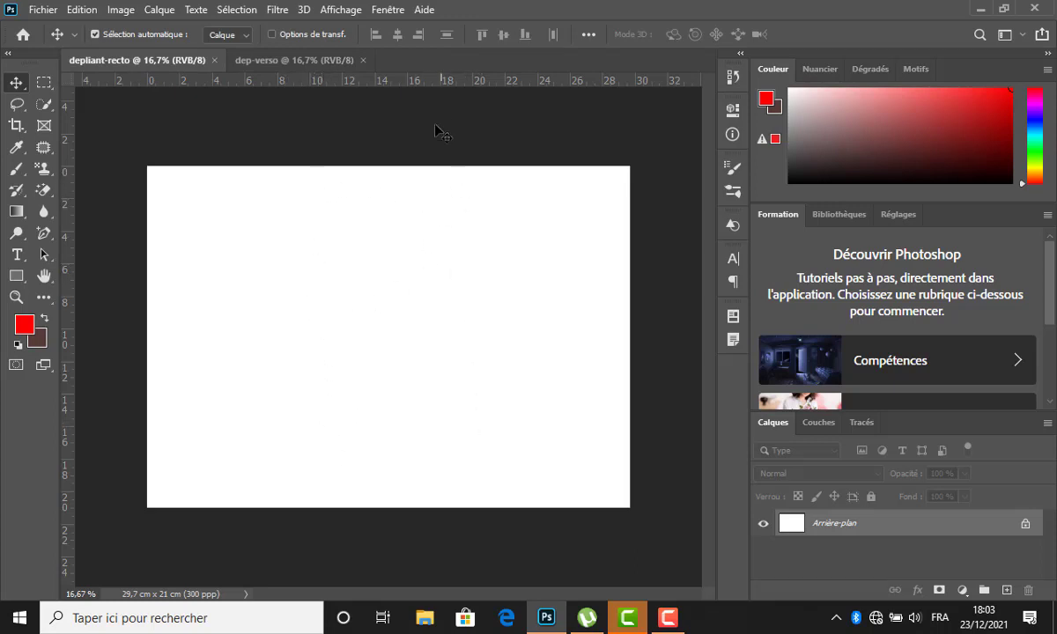
With the rulers in centimetres, place vertical guides at about 10 cm and 20 cm to divide the page into three panels.
right_click(413, 84)
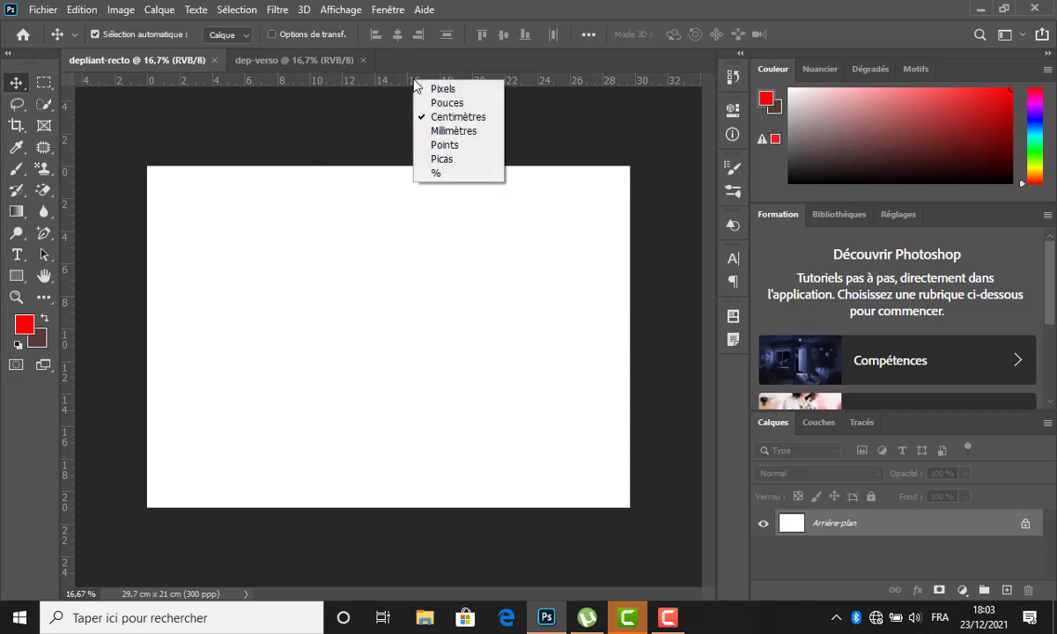
left_click(449, 117)
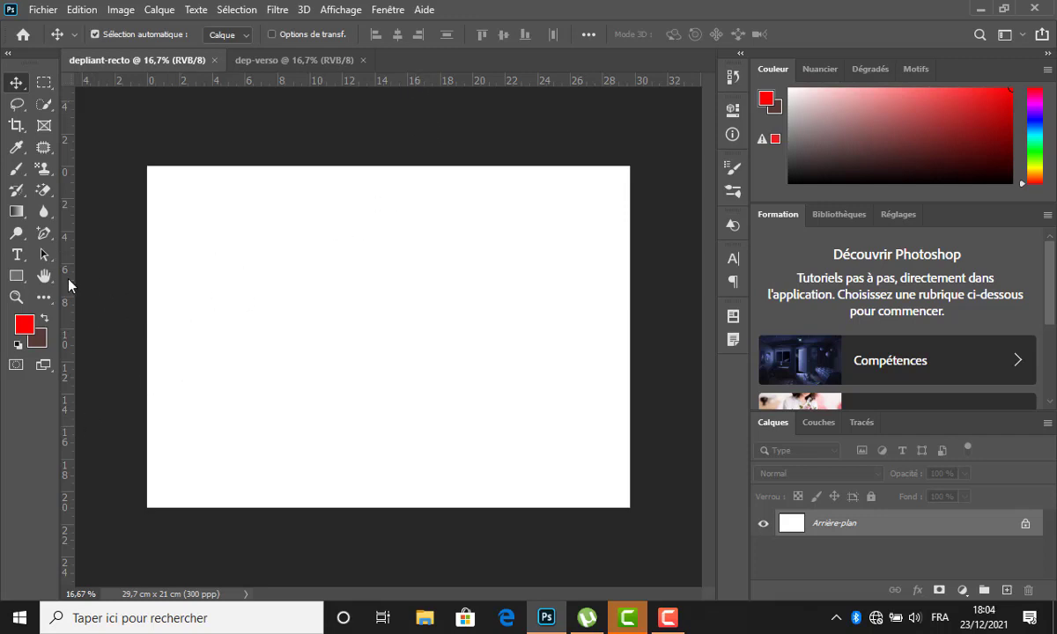
left_click_drag(69, 283, 311, 234)
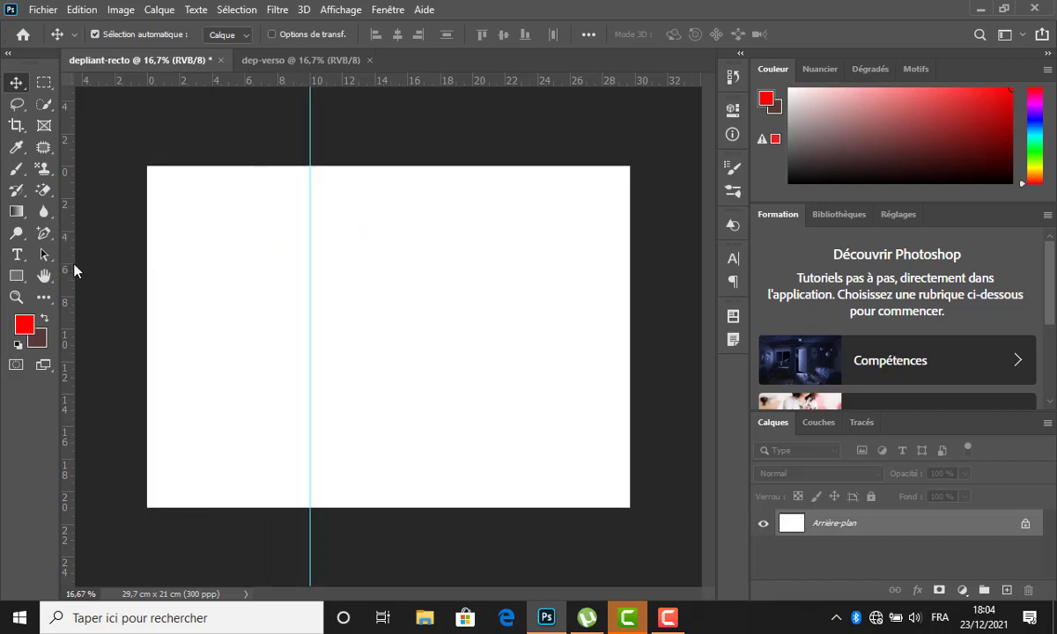
left_click_drag(72, 270, 472, 258)
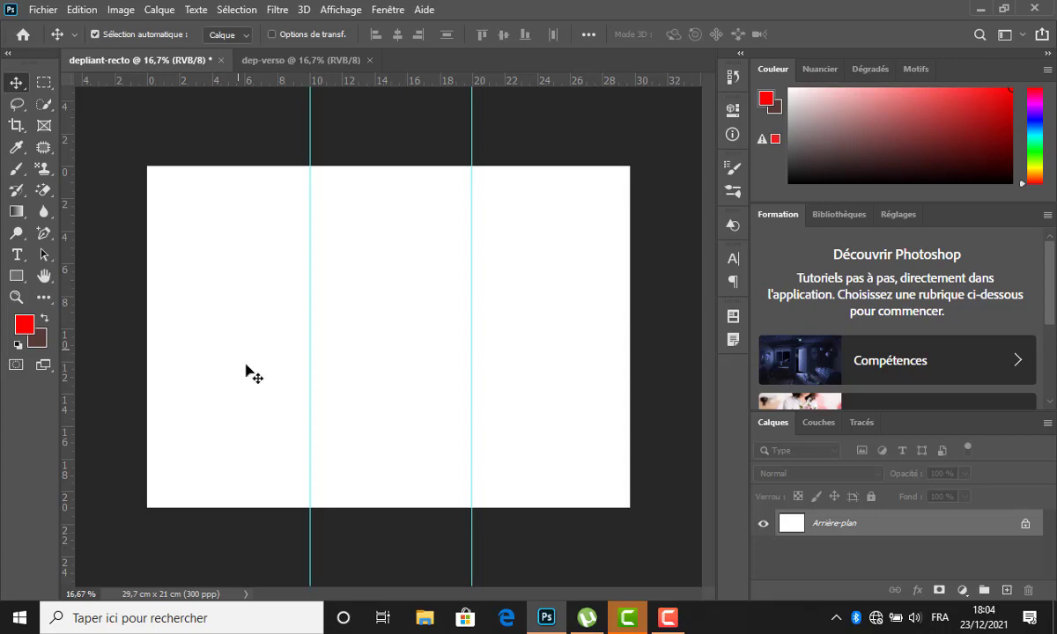
Draw a rectangle about 1188 x 1558 px filling the lower part of the first panel and fill it with blue.
left_click(26, 275)
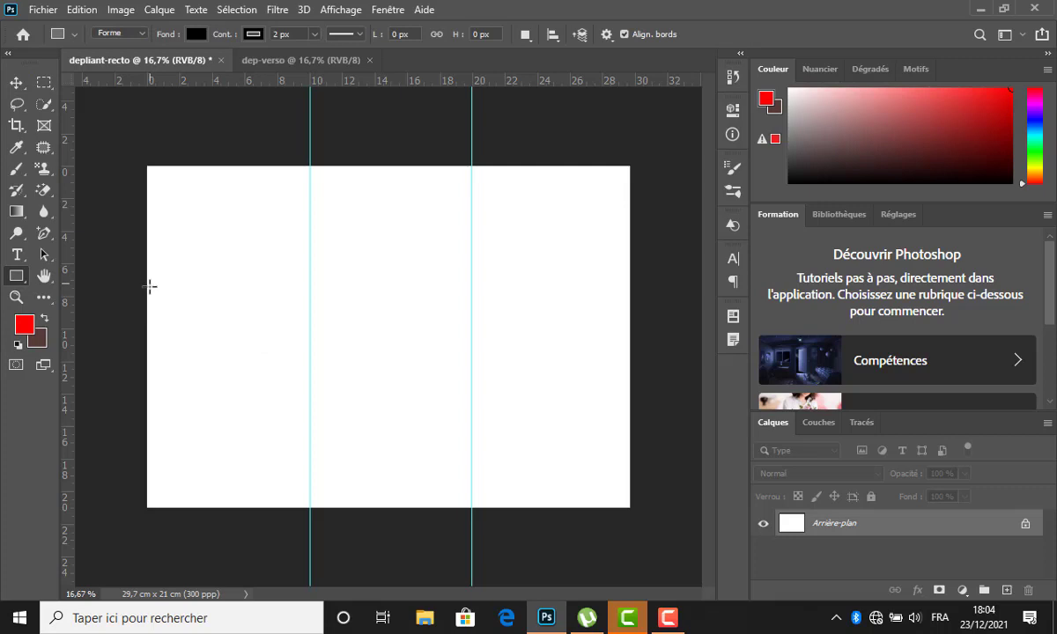
left_click_drag(147, 293, 309, 503)
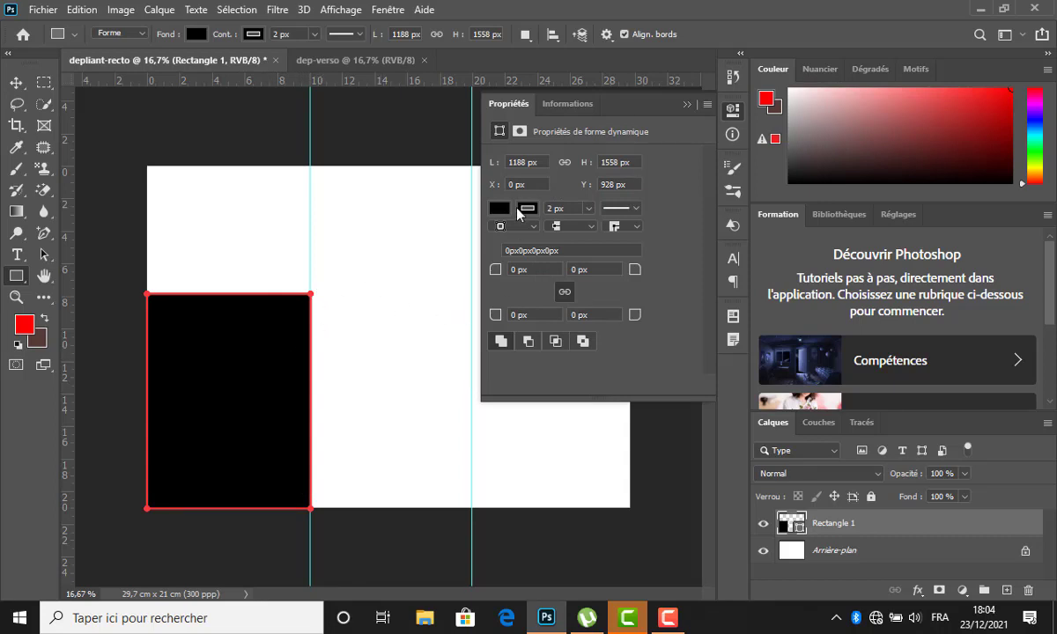
left_click(499, 208)
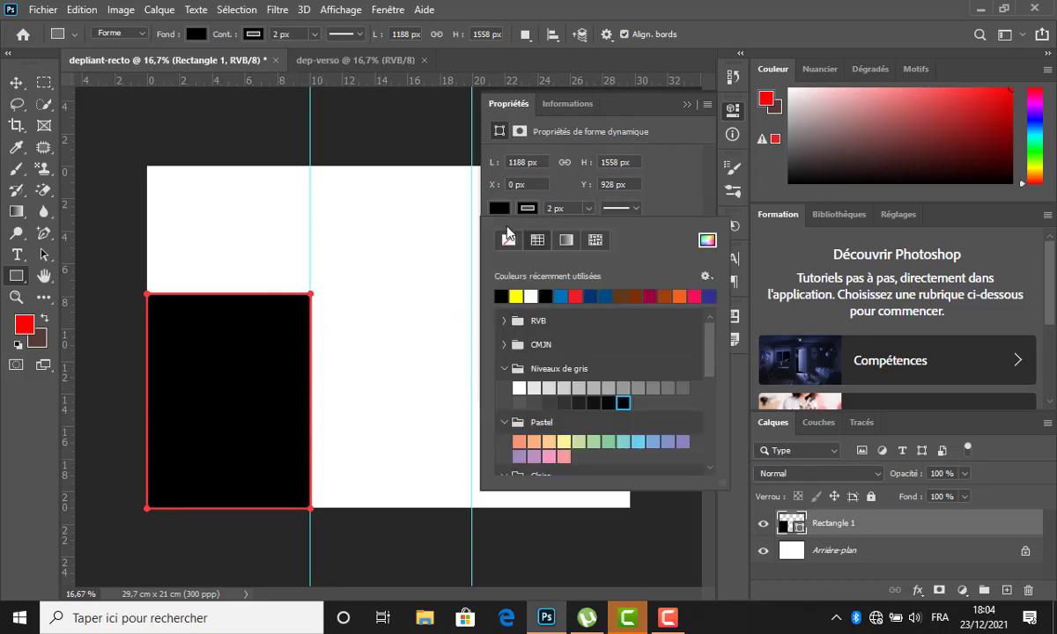
left_click(560, 296)
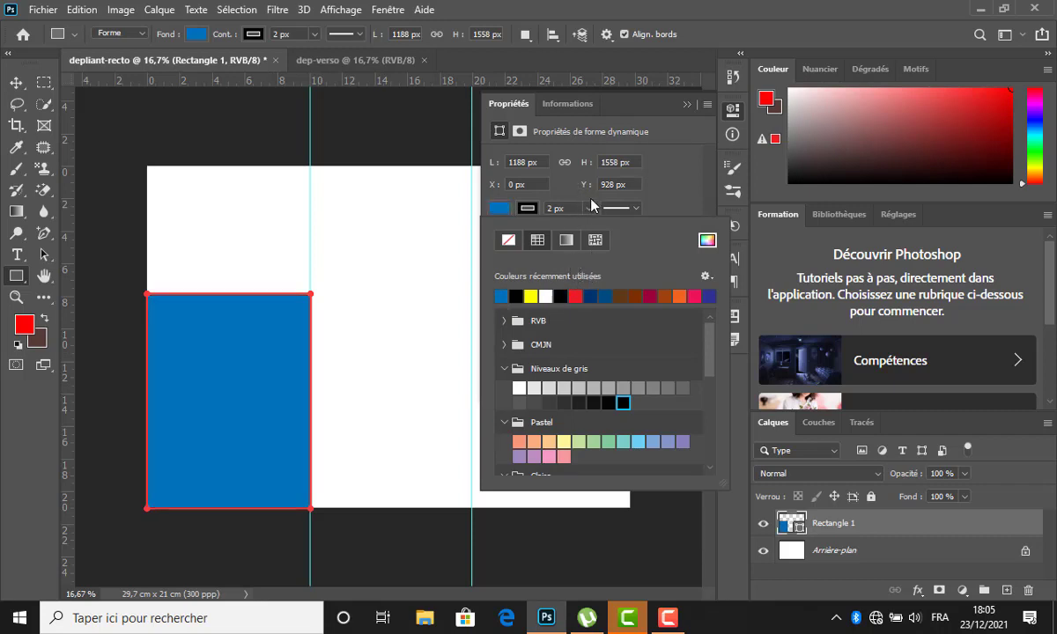
scroll(554, 397, "down", 4)
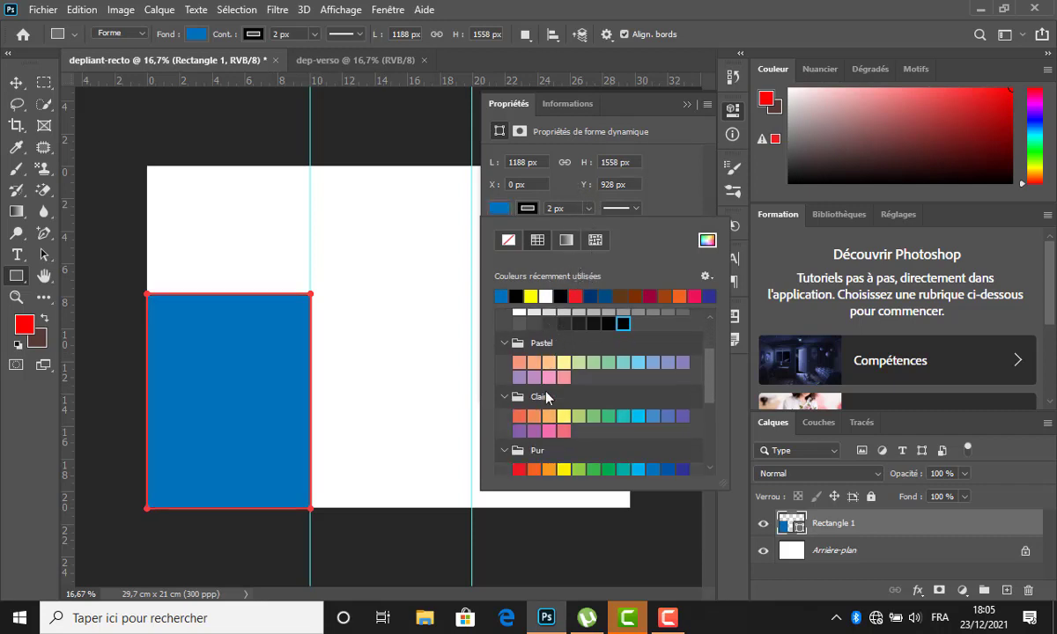
scroll(641, 407, "down", 1)
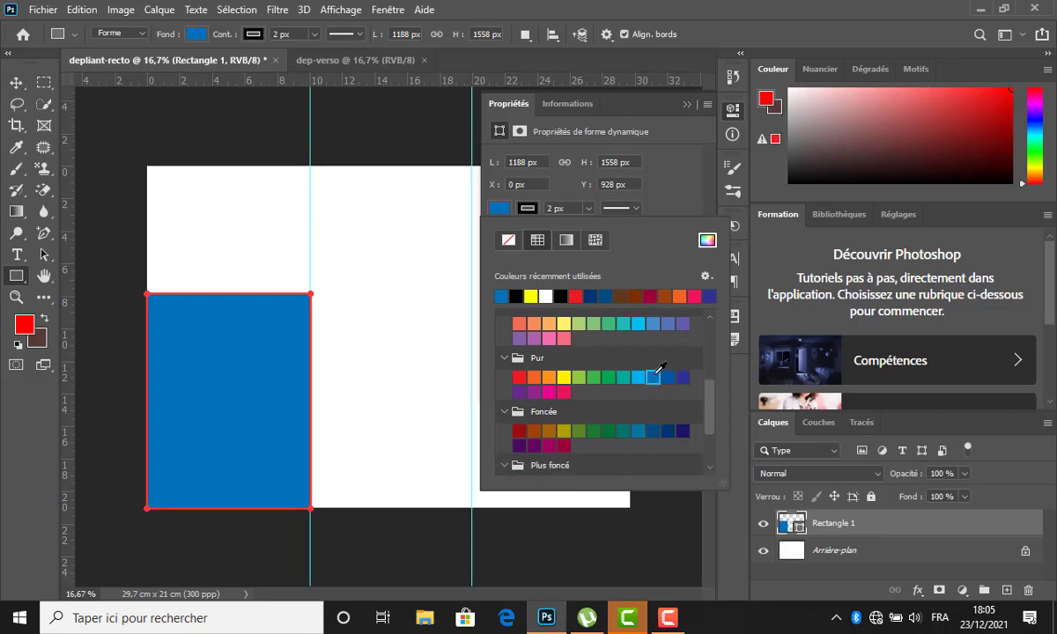
Remove the outline from the blue rectangle and collapse its properties.
left_click(529, 211)
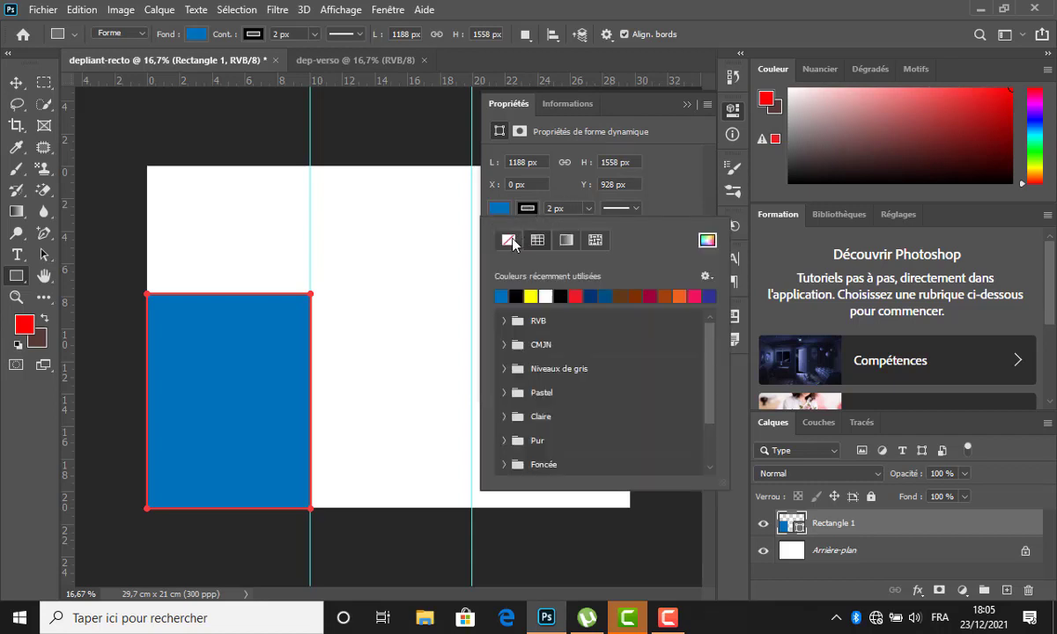
left_click(508, 240)
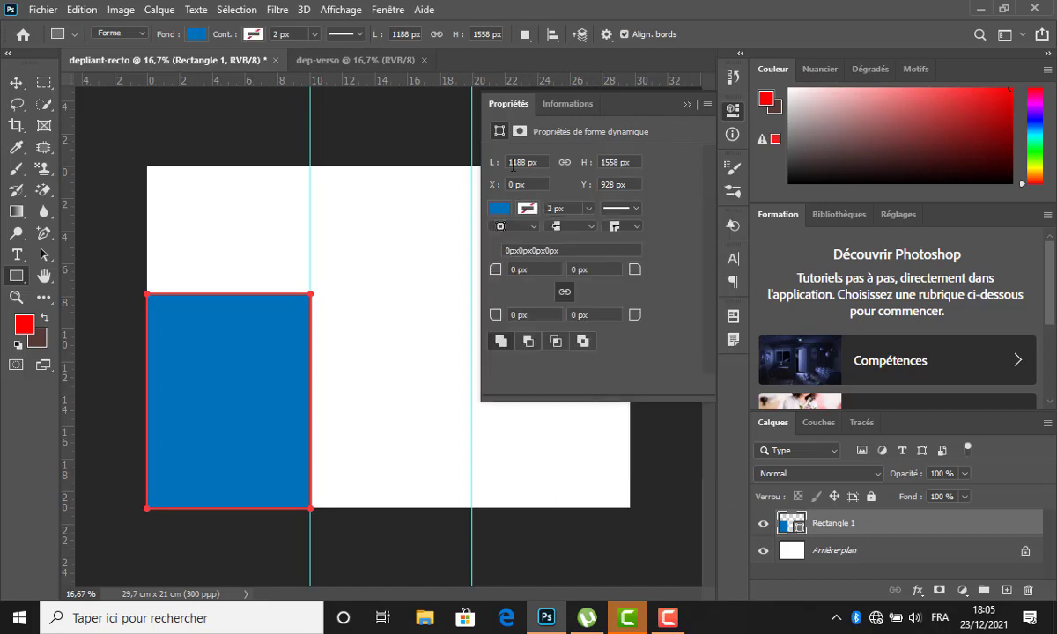
left_click(687, 104)
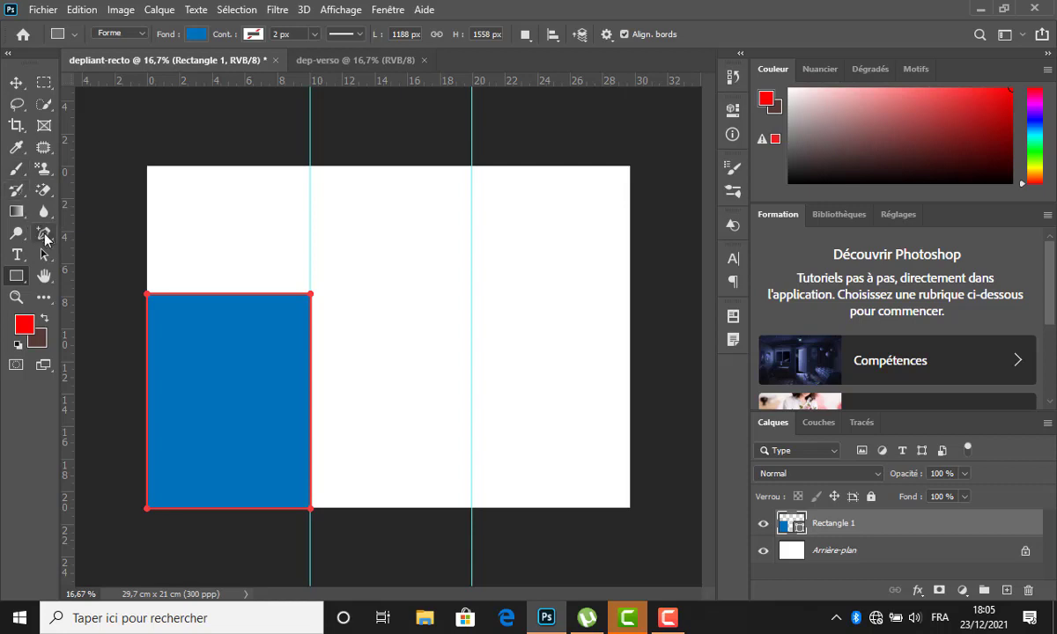
With the Add Anchor Point tool, raise the blue rectangle's top-right corner and bow its slanted top edge upward into a curve.
left_click(45, 236)
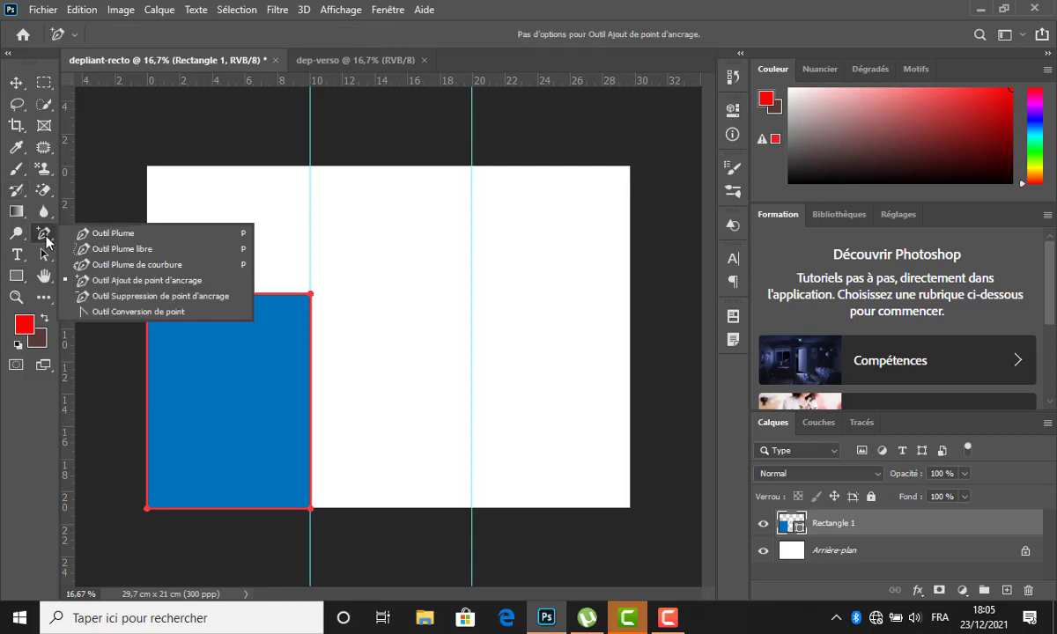
left_click(103, 282)
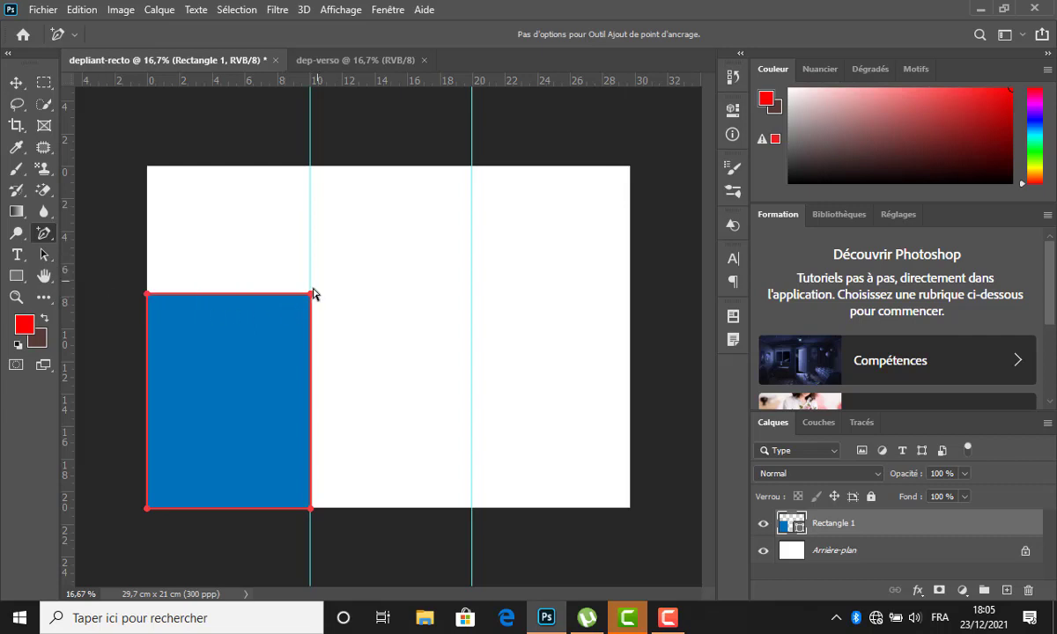
left_click_drag(313, 294, 311, 226)
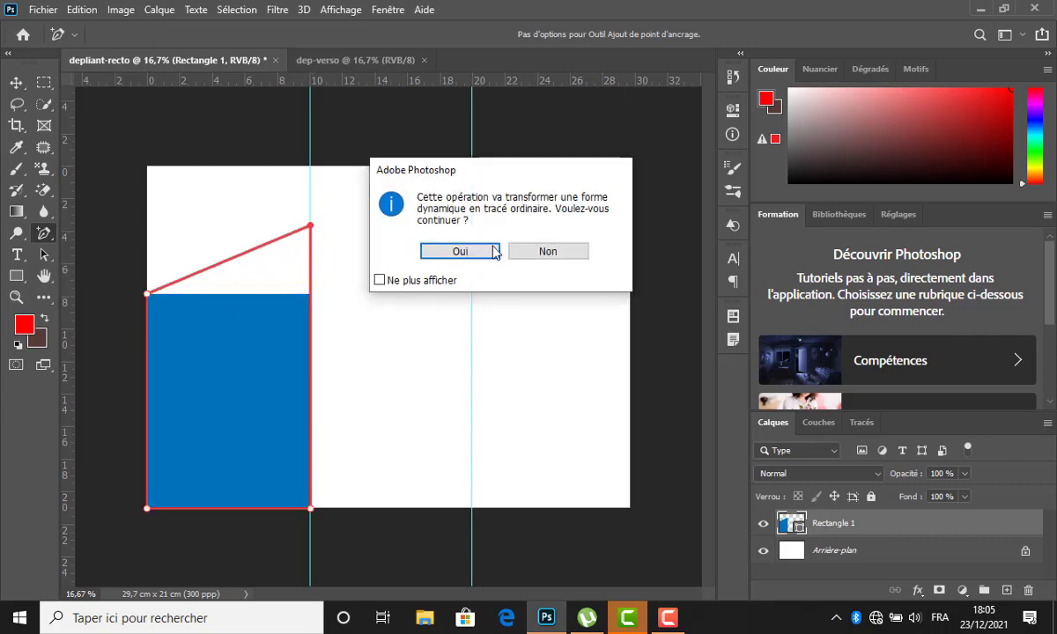
left_click(459, 250)
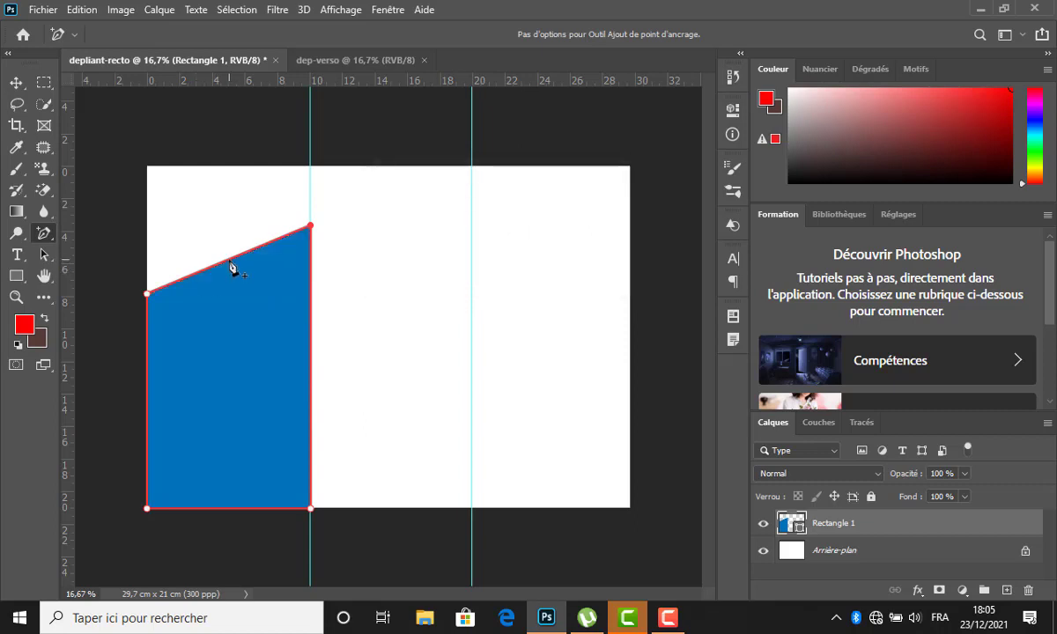
mouse_move(229, 261)
left_mouse_down()
mouse_move(241, 288)
mouse_move(229, 241)
left_mouse_up()
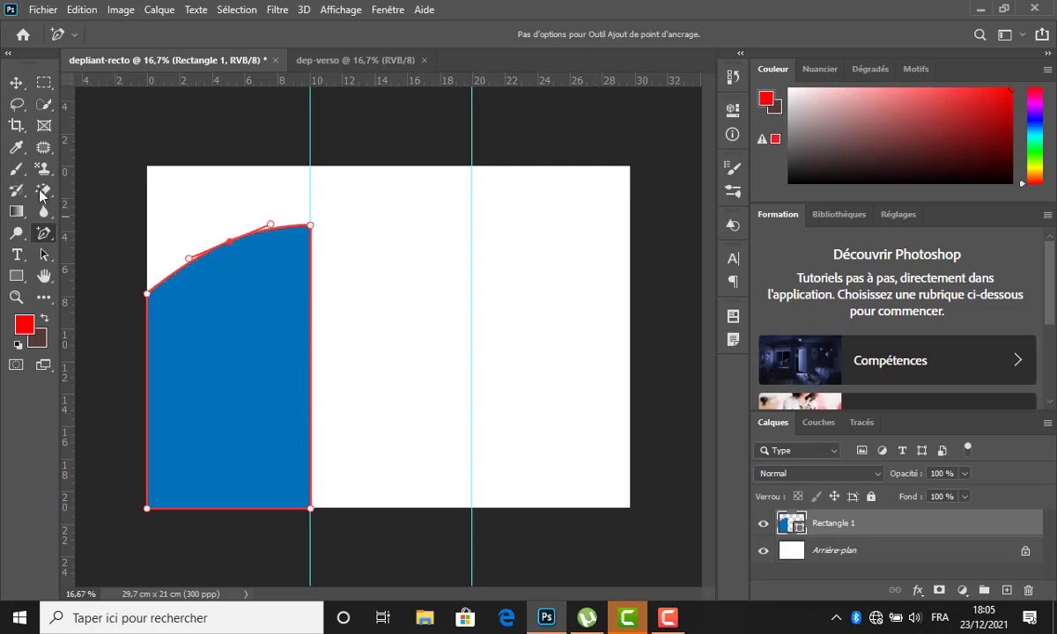
left_click(16, 82)
left_click(433, 348)
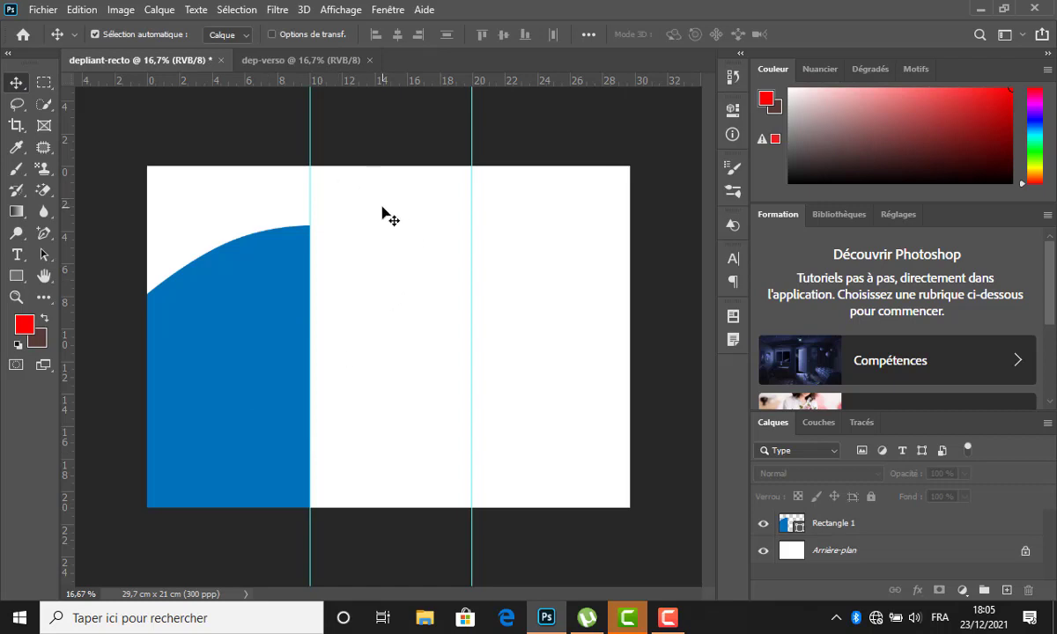
Draw a rectangle about 1176 x 408 px across the top of the middle panel, with the same blue fill and no outline.
left_click(16, 275)
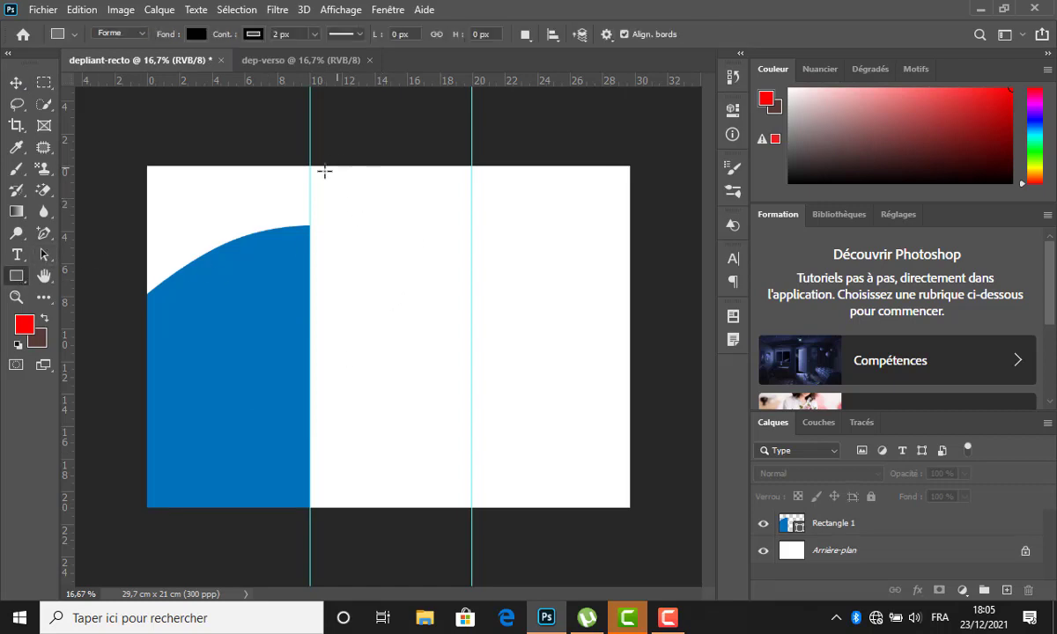
left_click_drag(316, 170, 475, 221)
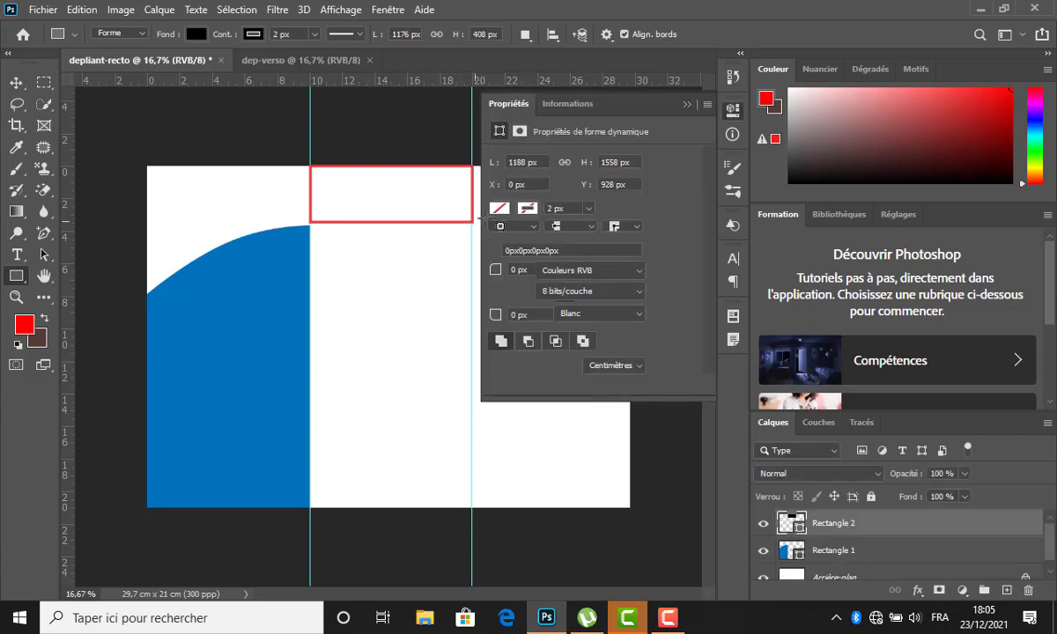
left_click(499, 209)
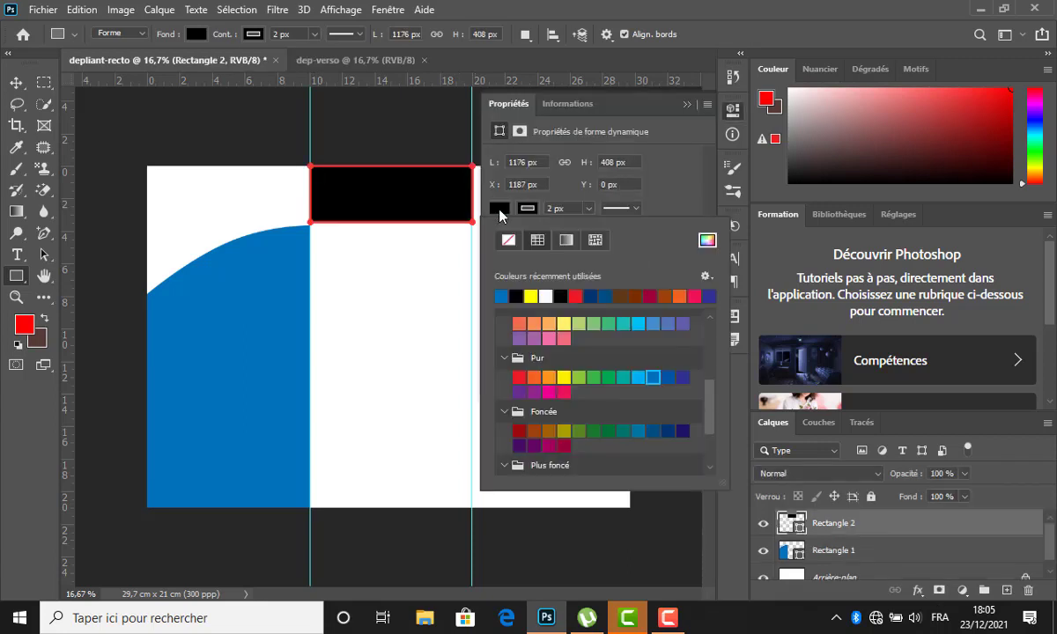
left_click(500, 295)
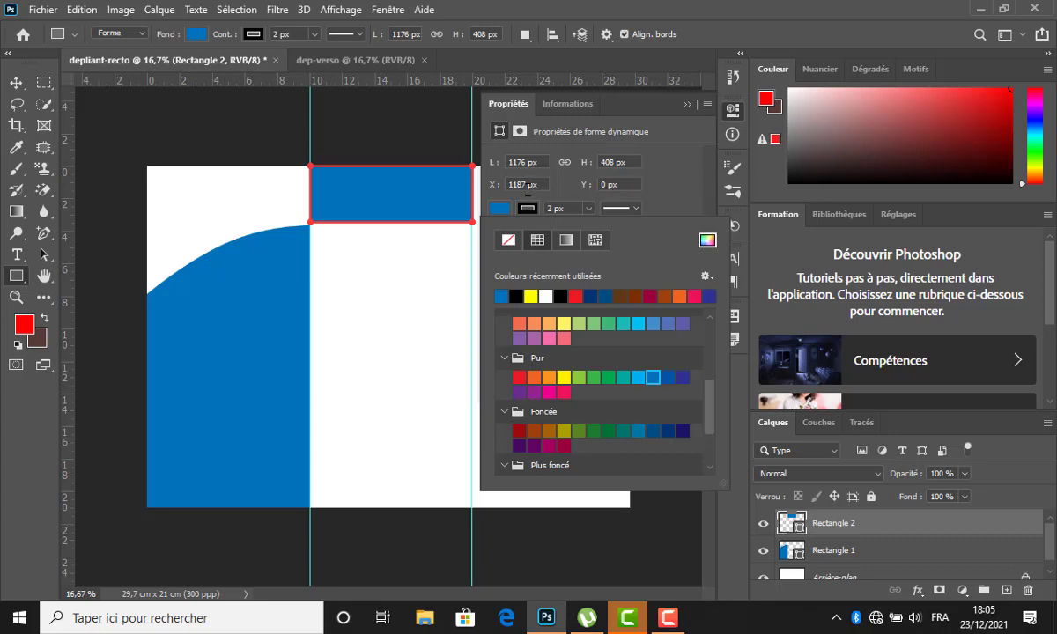
left_click(526, 207)
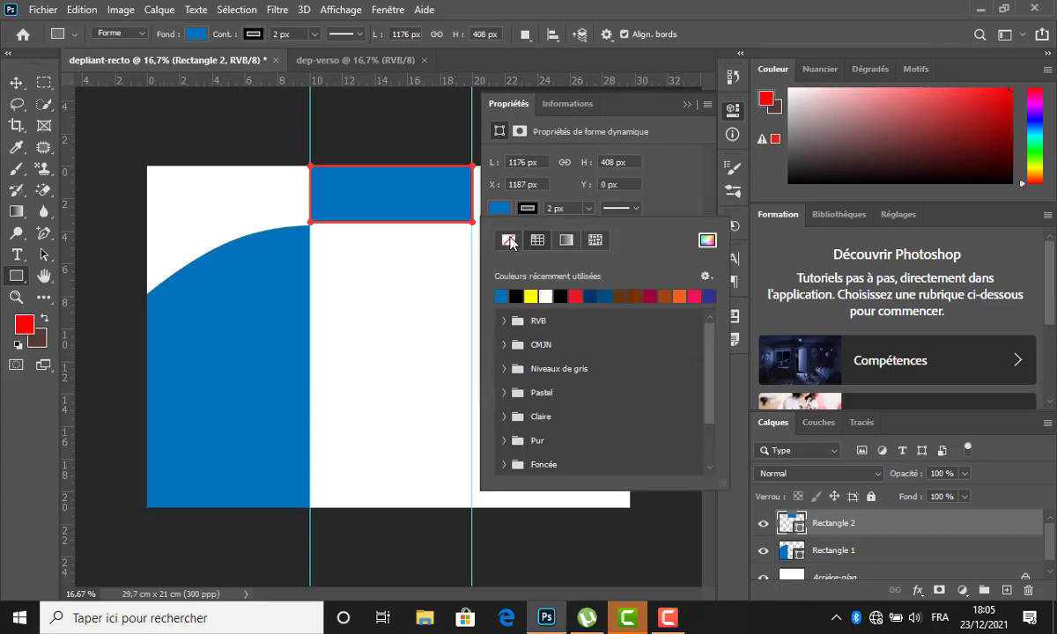
left_click(509, 240)
left_click(666, 97)
left_click(686, 104)
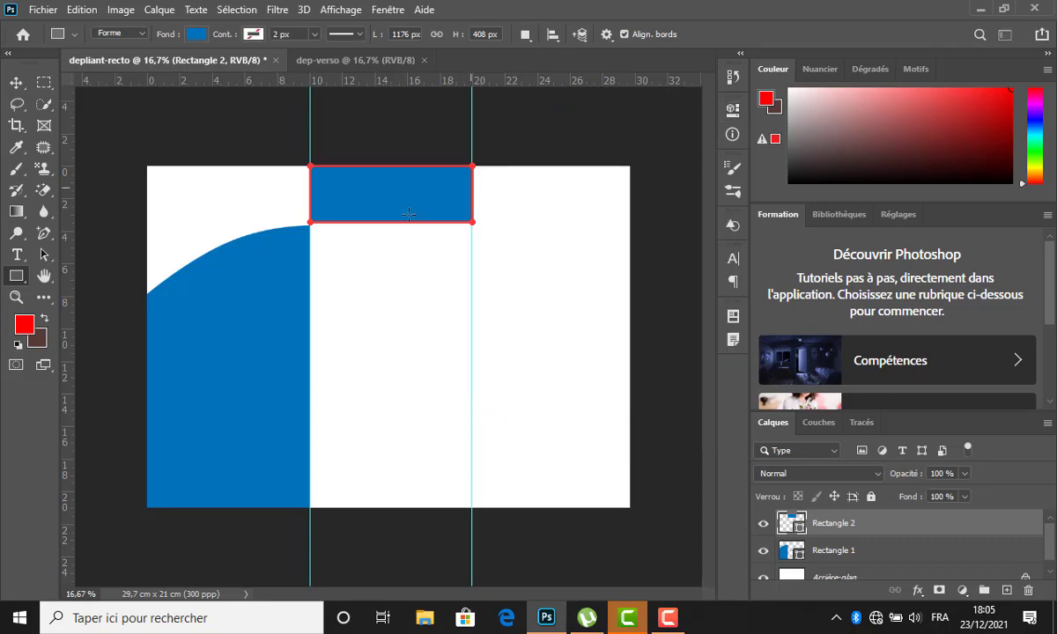
Pull the top rectangle's bottom-left corner down and curve its bottom edge upward with an added anchor point.
left_click(43, 231)
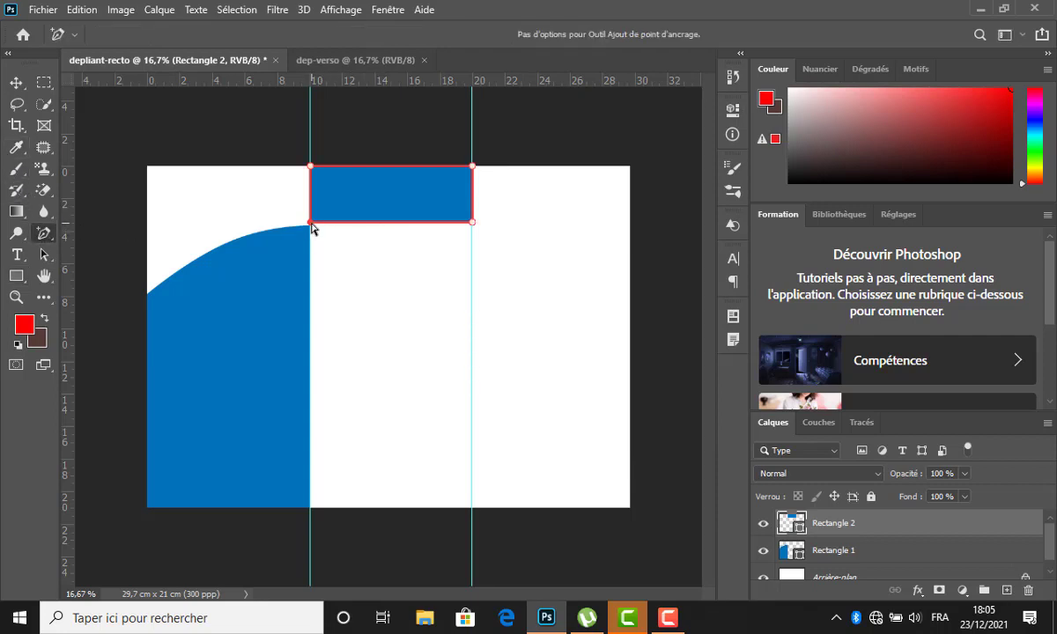
left_click_drag(311, 225, 311, 253)
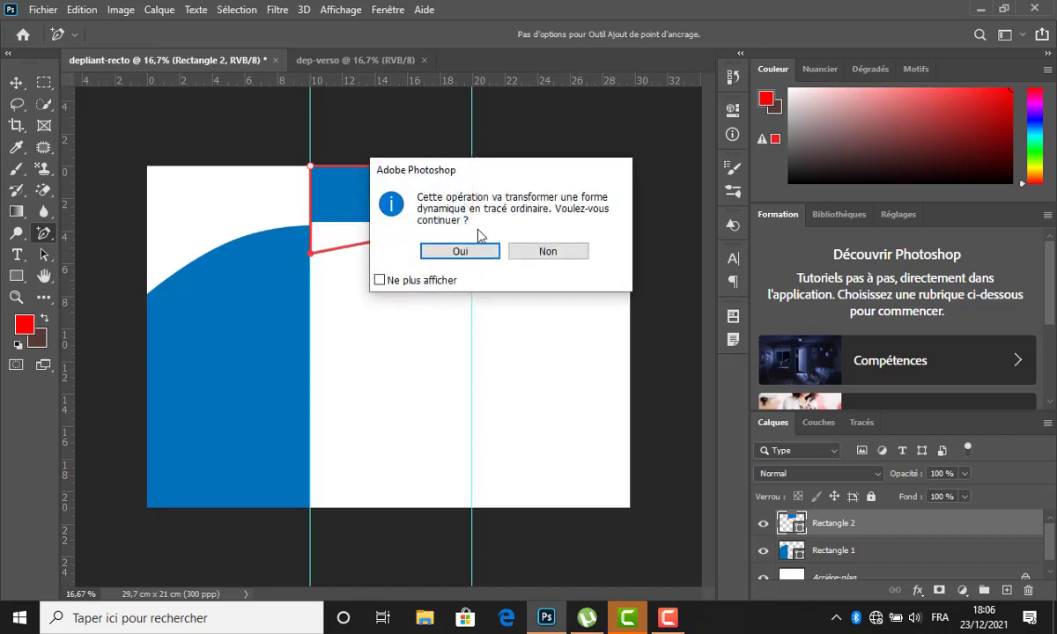
left_click(466, 254)
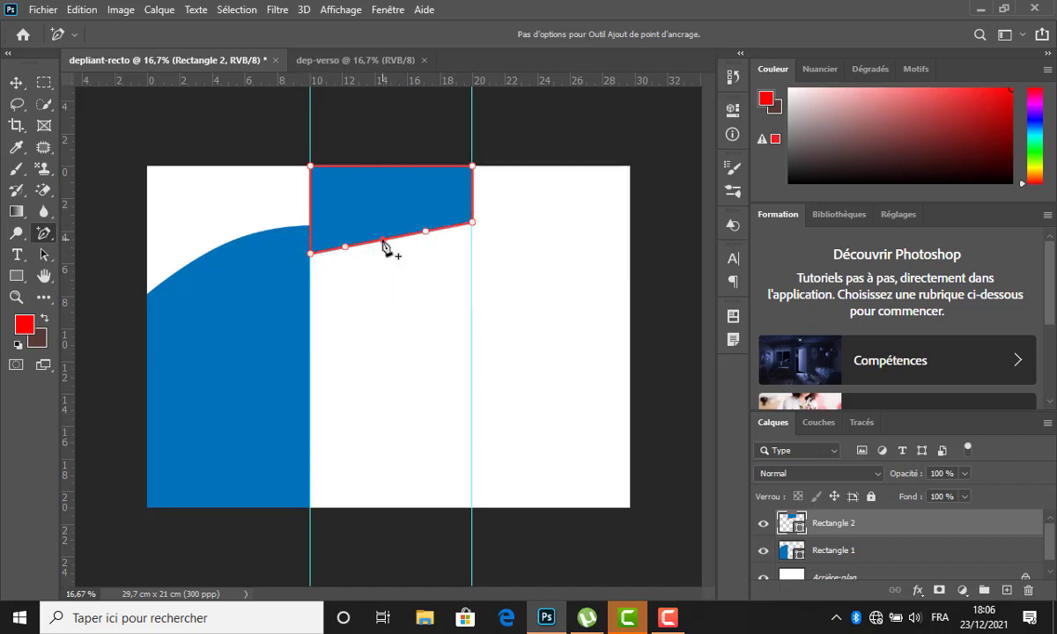
left_click_drag(382, 240, 382, 213)
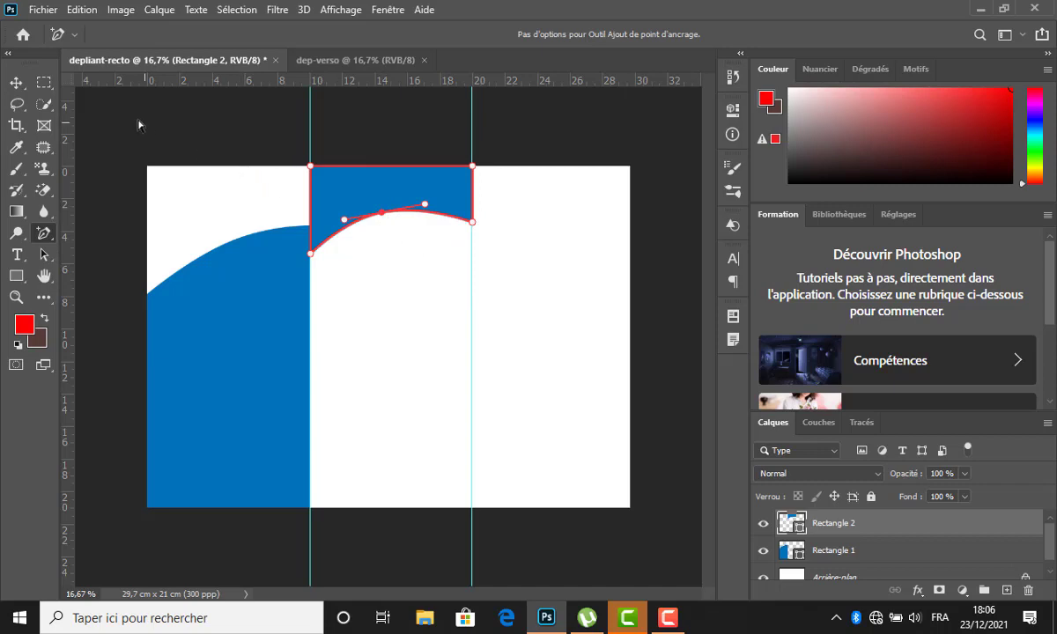
left_click(16, 82)
left_click(349, 295)
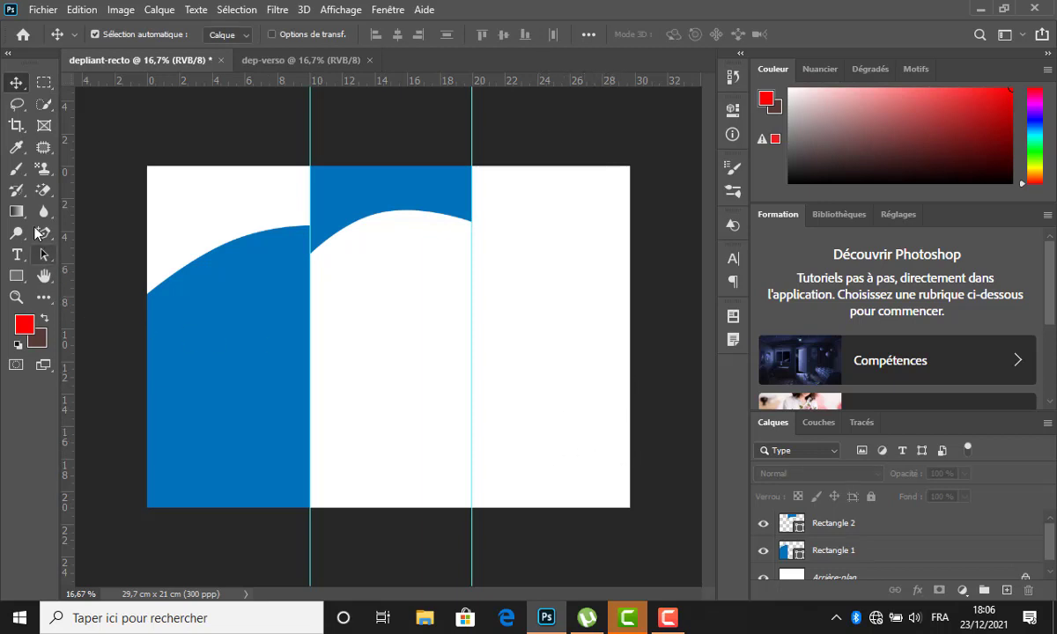
Draw a circle about 786 px in diameter overlapping the third panel's lower right page edge and fill it with the same blue.
left_click(16, 276)
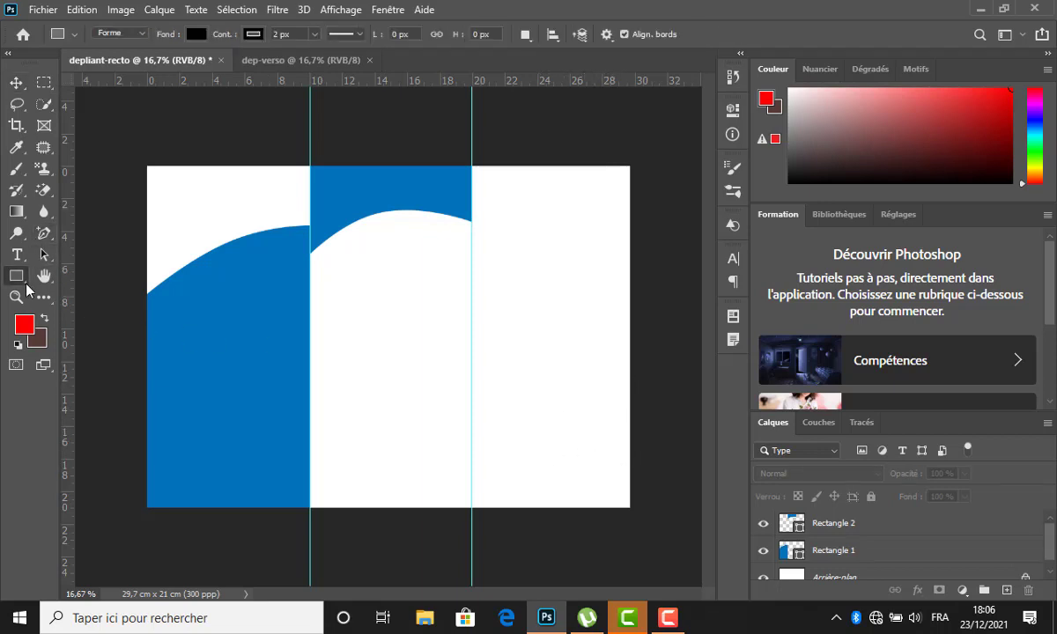
right_click(22, 275)
left_click(106, 288)
left_click_drag(581, 383, 689, 489)
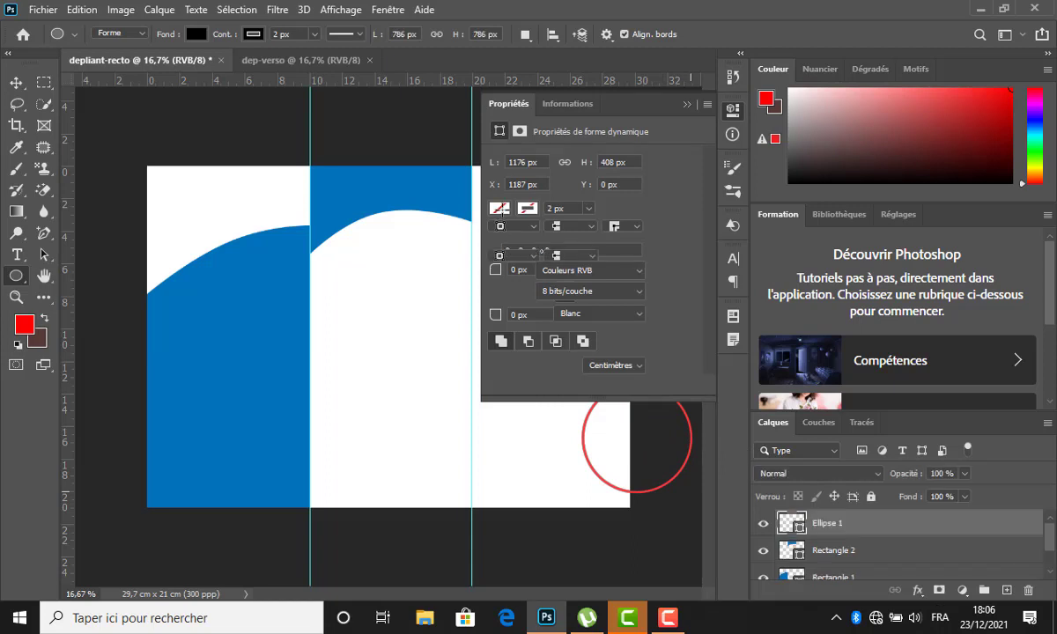
left_click(499, 234)
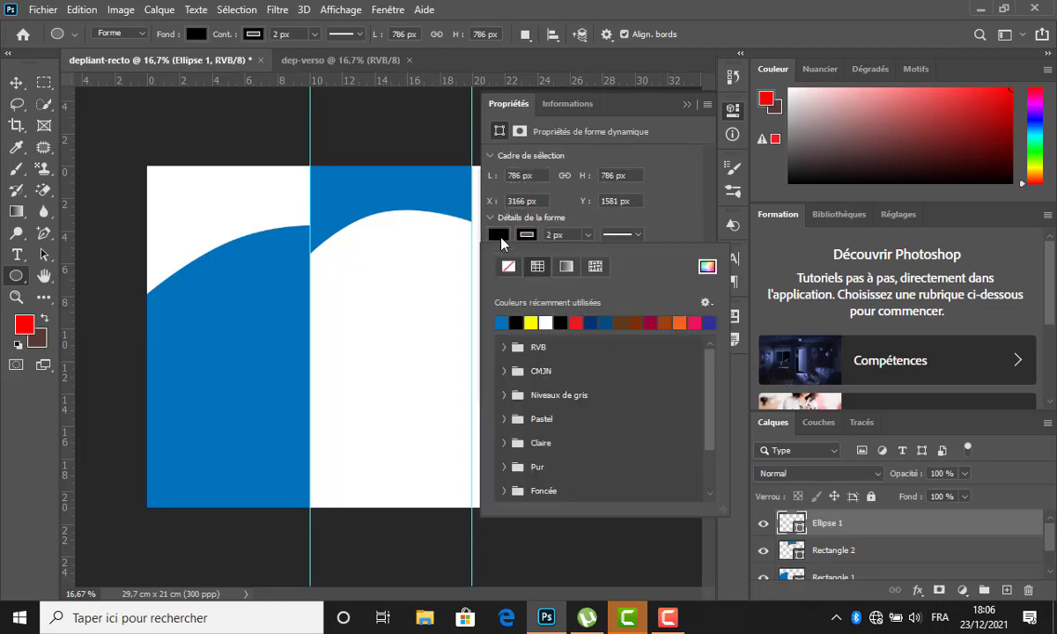
left_click(502, 323)
left_click(684, 107)
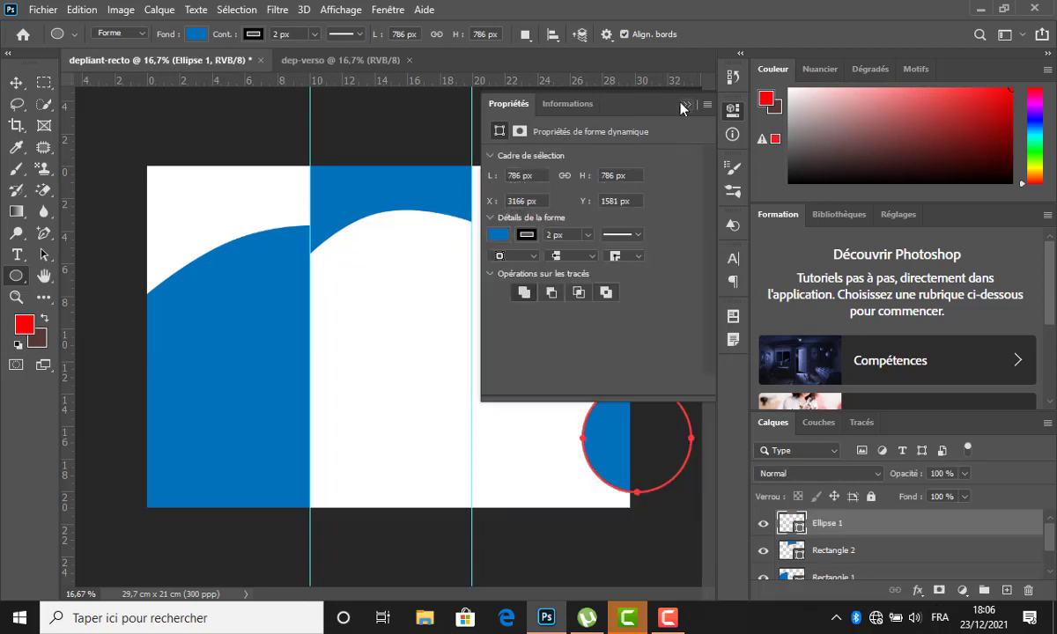
left_click(685, 106)
Move the blue circle slightly further onto the page and set its black outline to 34 px.
left_click(18, 84)
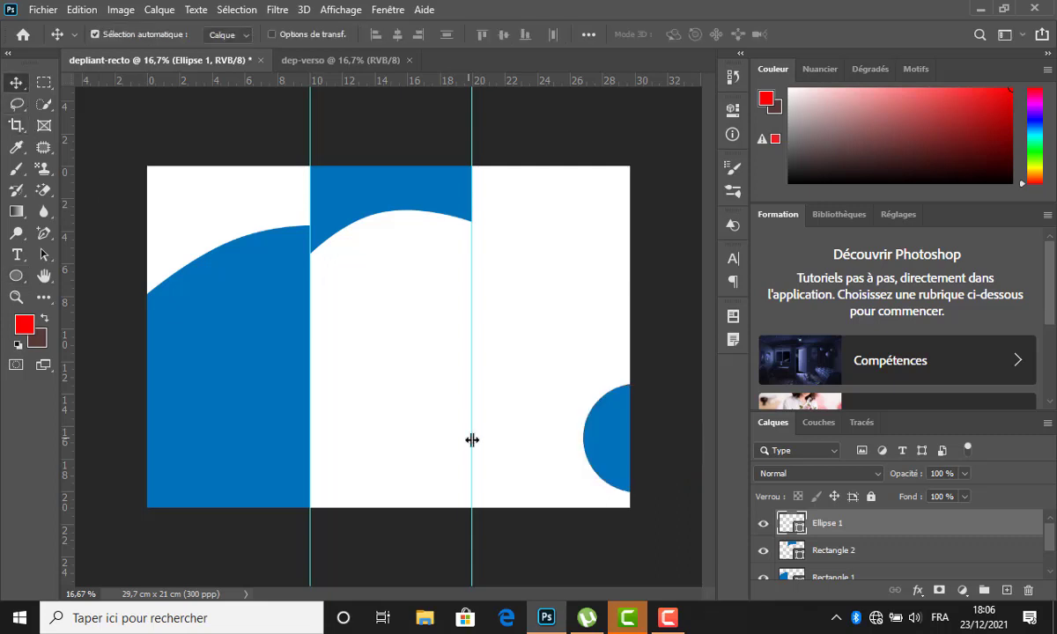
mouse_move(600, 464)
left_mouse_down()
mouse_move(589, 461)
mouse_move(598, 445)
left_mouse_up()
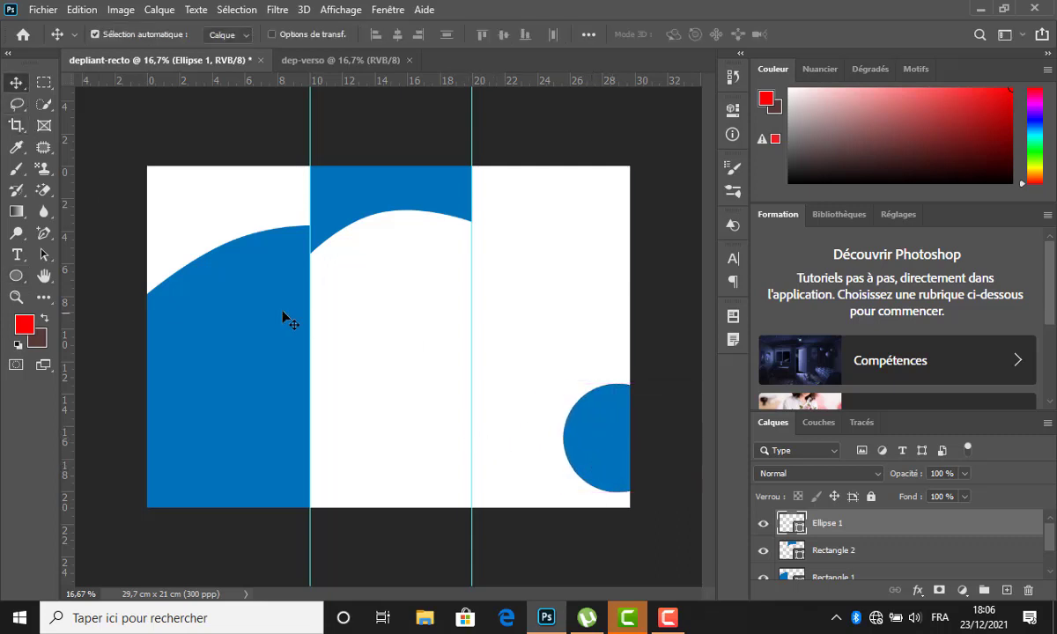
left_click(16, 275)
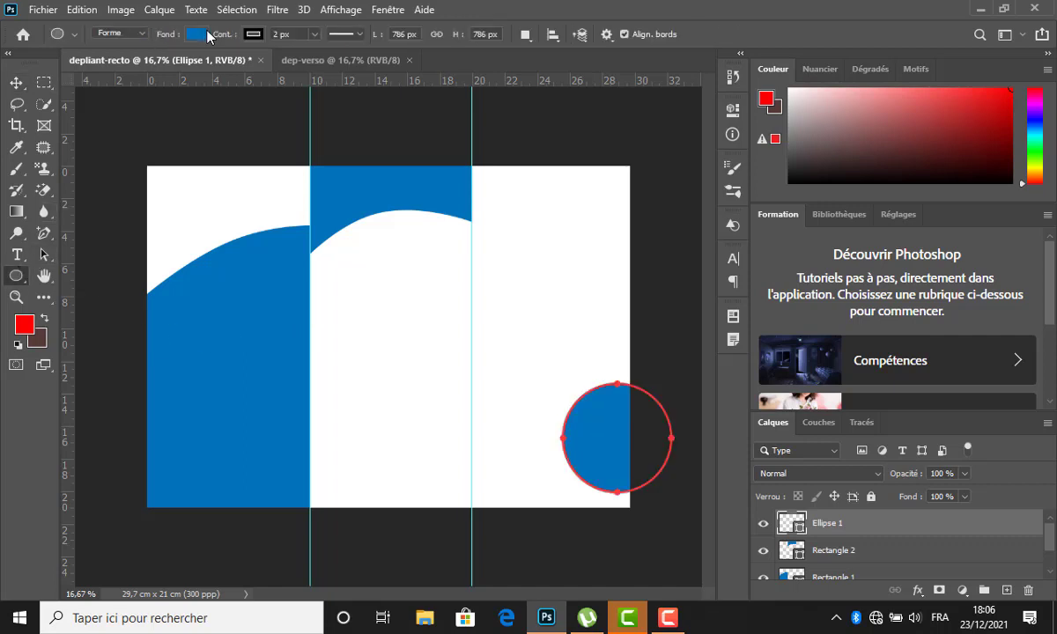
left_click_drag(225, 35, 253, 40)
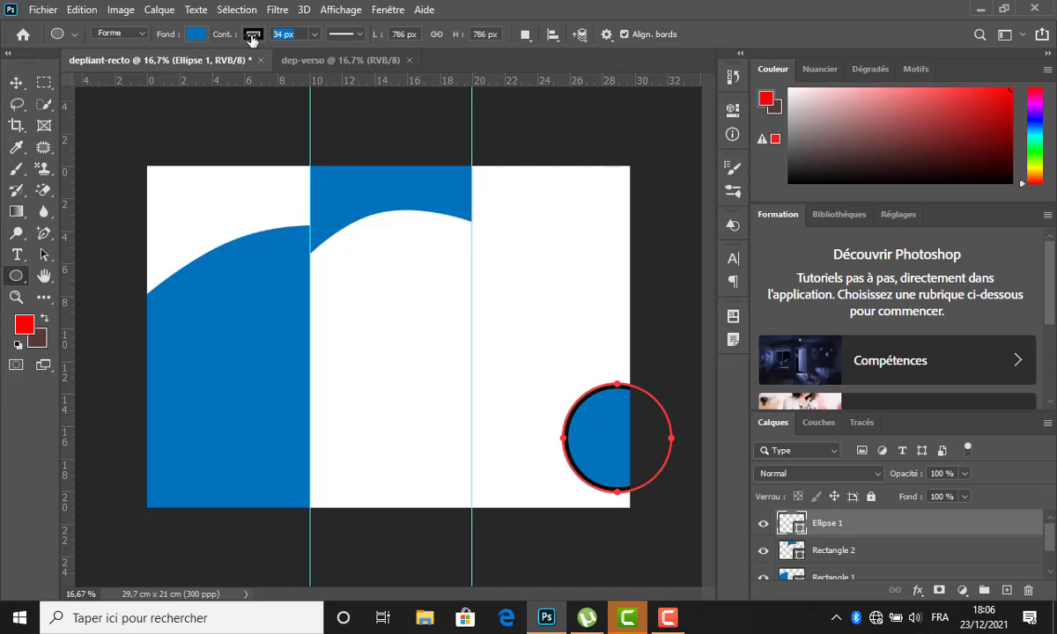
left_click(16, 82)
left_click(670, 470)
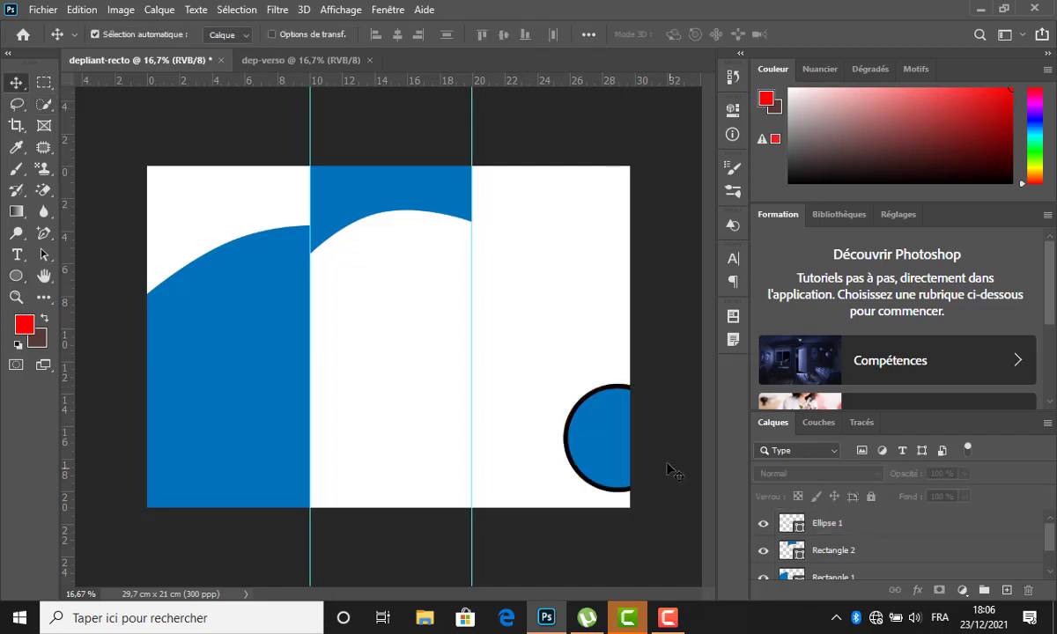
Duplicate the outlined circle to the third panel's bottom edge and nudge the copy up until it meets the original.
left_click(621, 458)
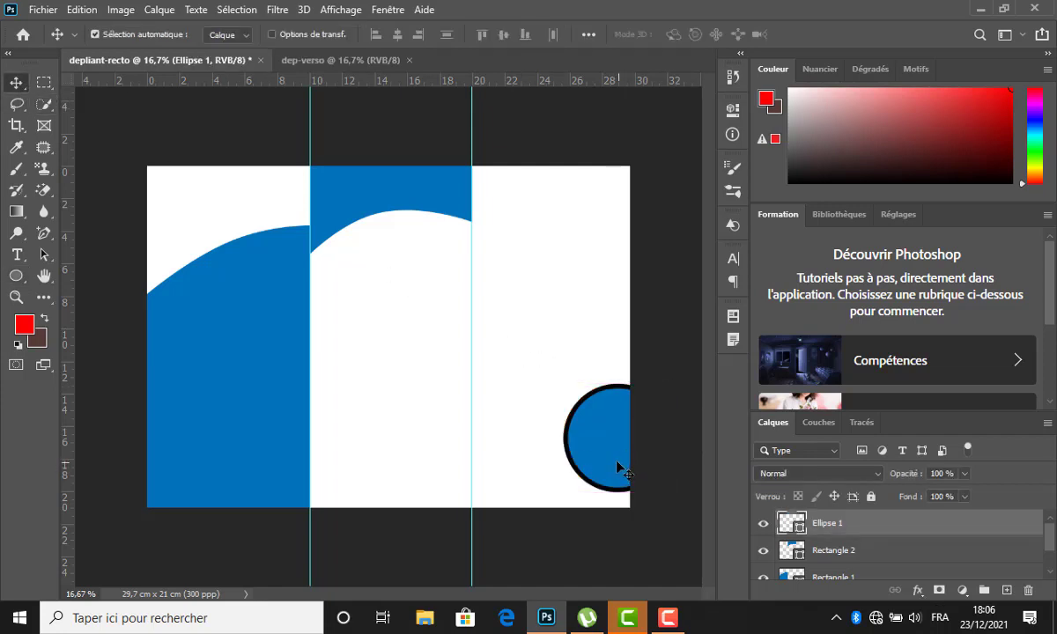
left_click_drag(612, 448, 532, 518)
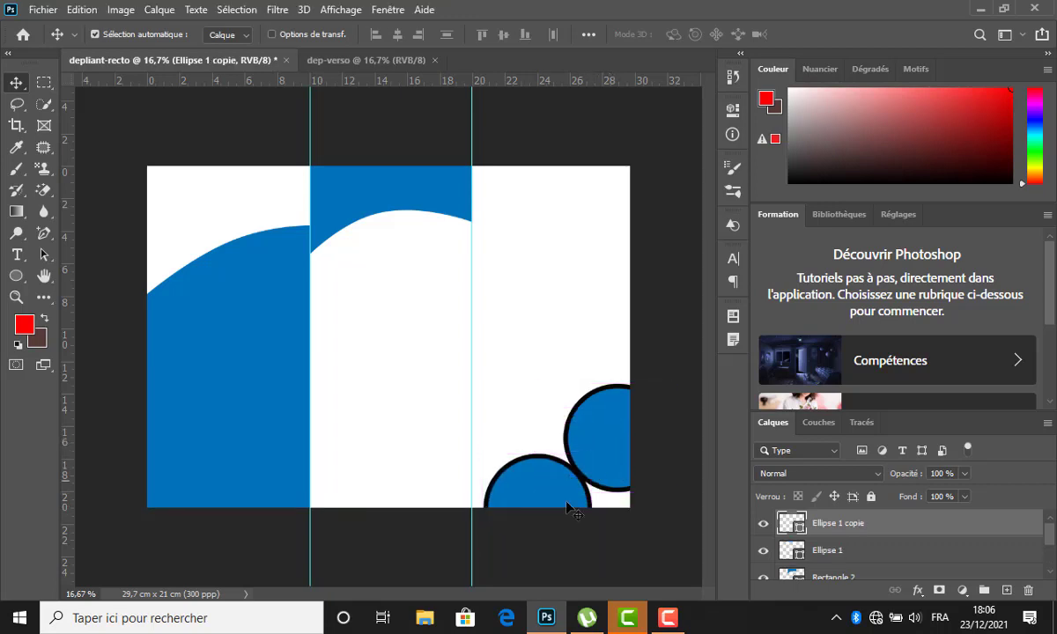
key("shift+Up")
key("shift+Up")
key("shift+Up")
key("shift+Up")
key("shift+Up")
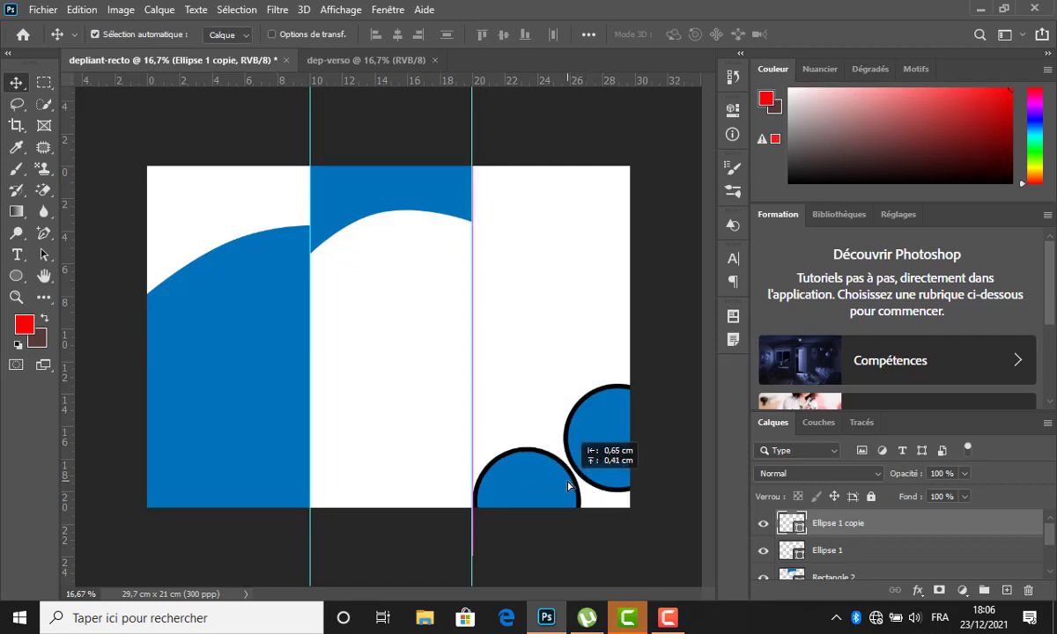
left_click(422, 385)
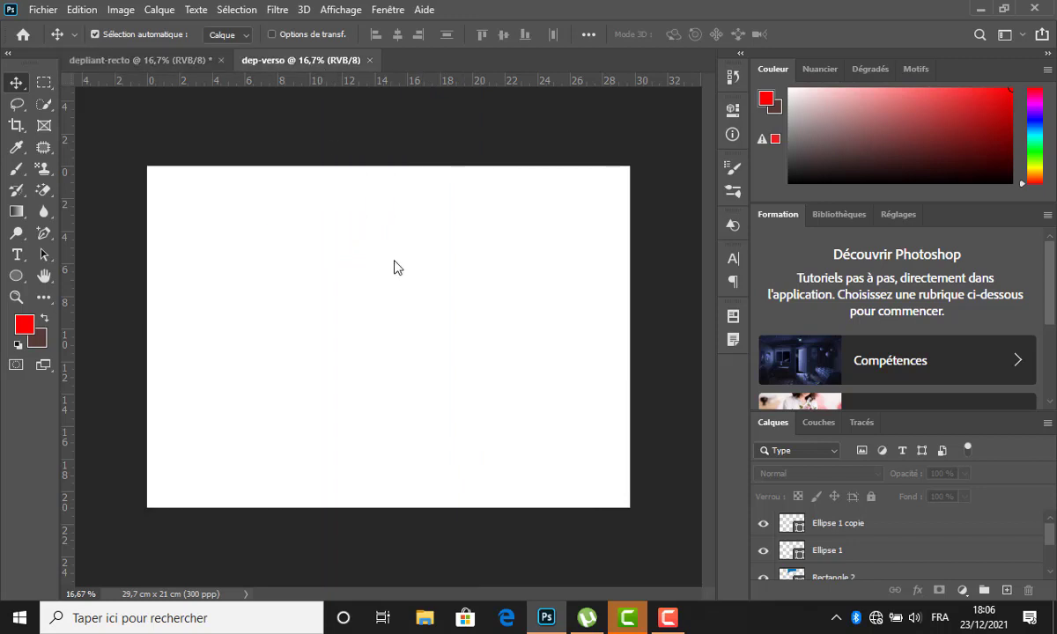
In the dep-verso document, place vertical guides at about 10 cm and 20 cm, matching the panel divisions of depliant-recto.
left_click_drag(67, 210, 309, 206)
left_click_drag(150, 213, 473, 206)
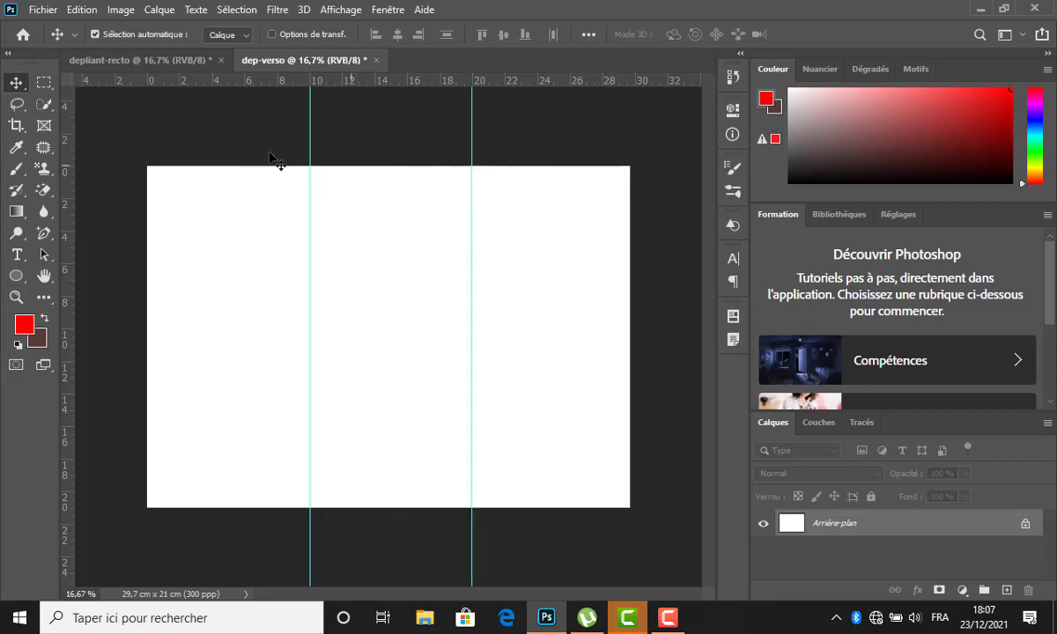
left_click(166, 61)
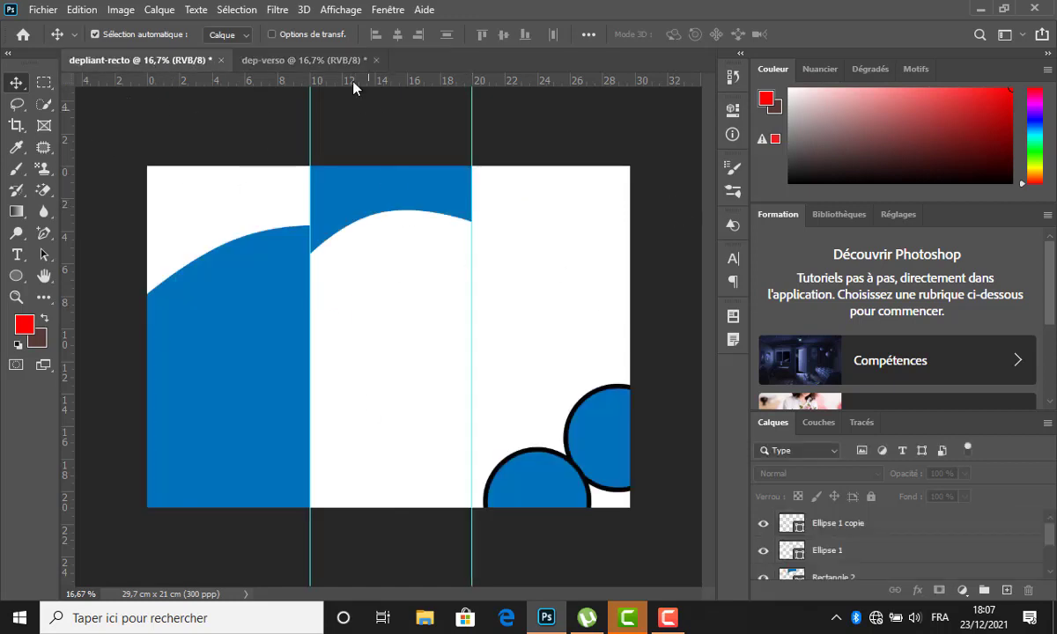
left_click(312, 61)
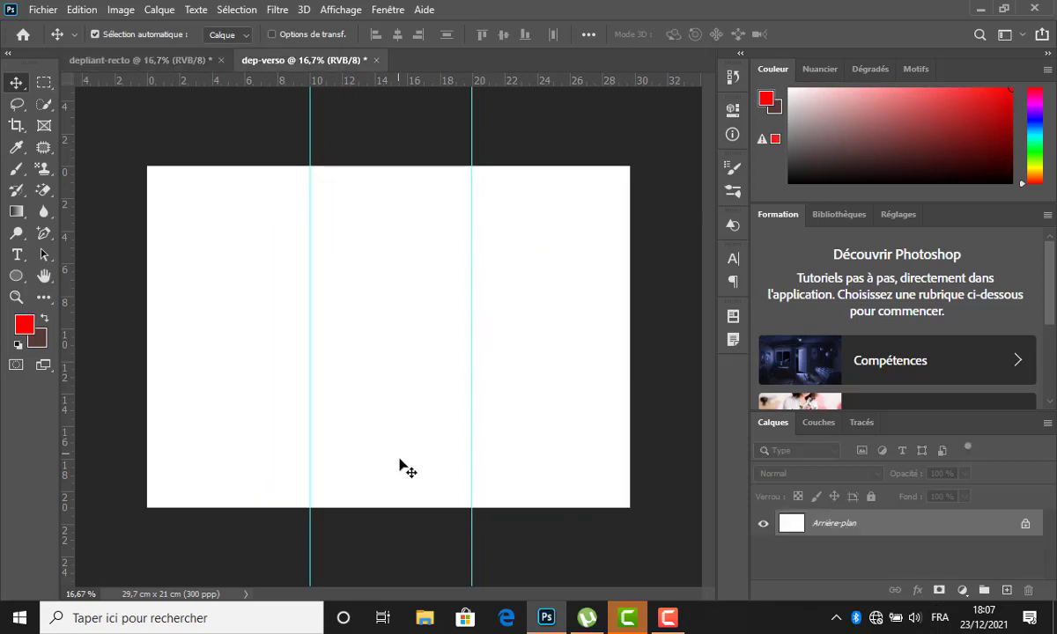
Draw an ellipse about 1176 × 1067 px spanning the middle panel's bottom edge and fill it with the recently used blue.
left_click(16, 276)
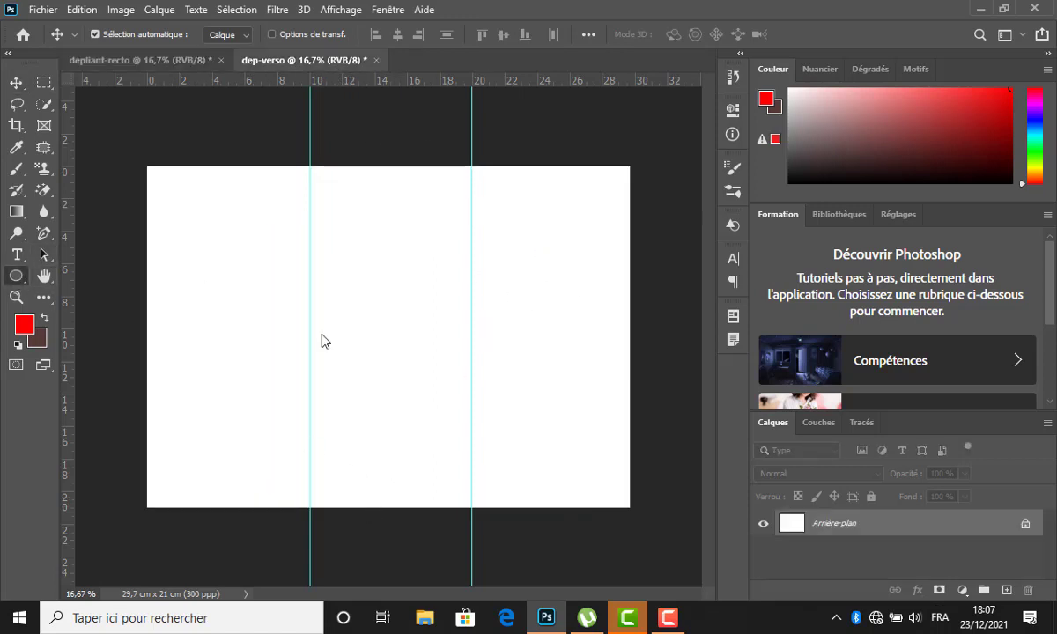
left_click_drag(310, 419, 472, 565)
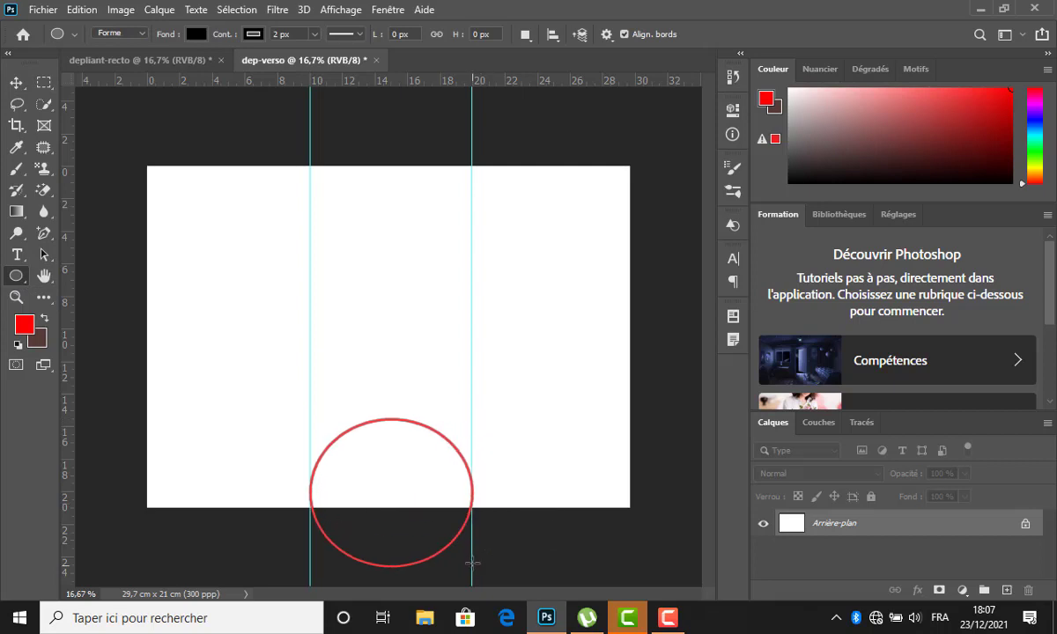
left_click(526, 234)
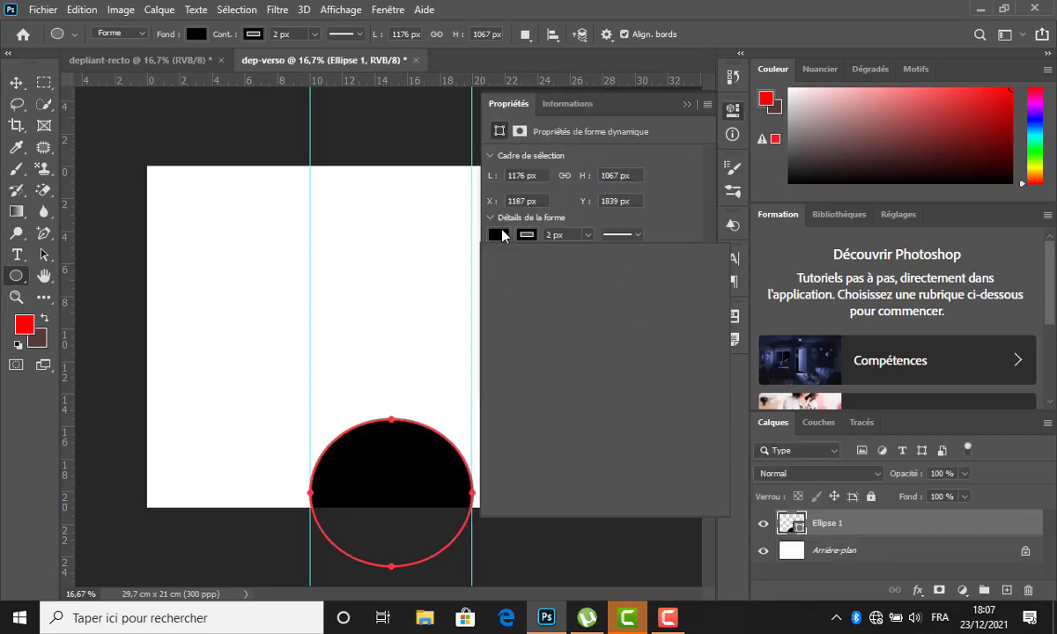
left_click(501, 322)
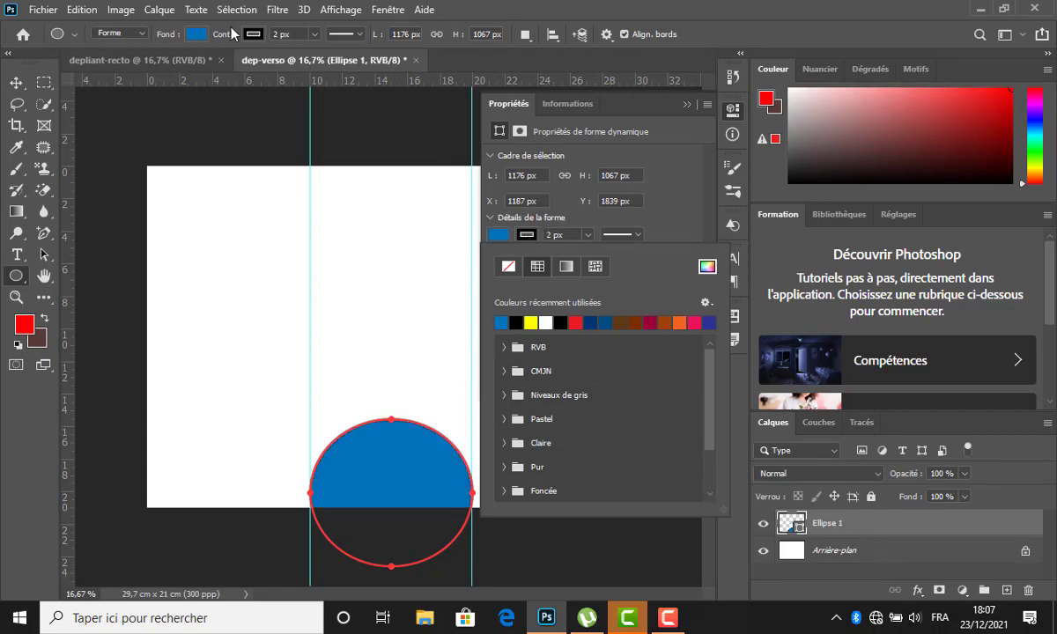
Set the blue ellipse's black outline to 19 px and deselect the shape.
left_click_drag(227, 35, 231, 32)
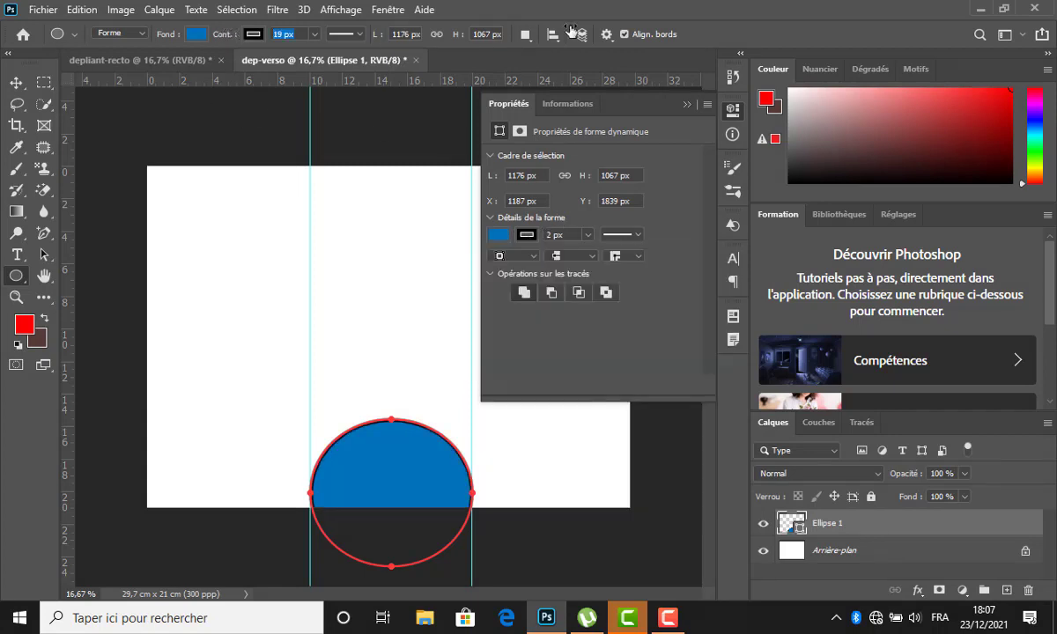
left_click(686, 104)
left_click(16, 82)
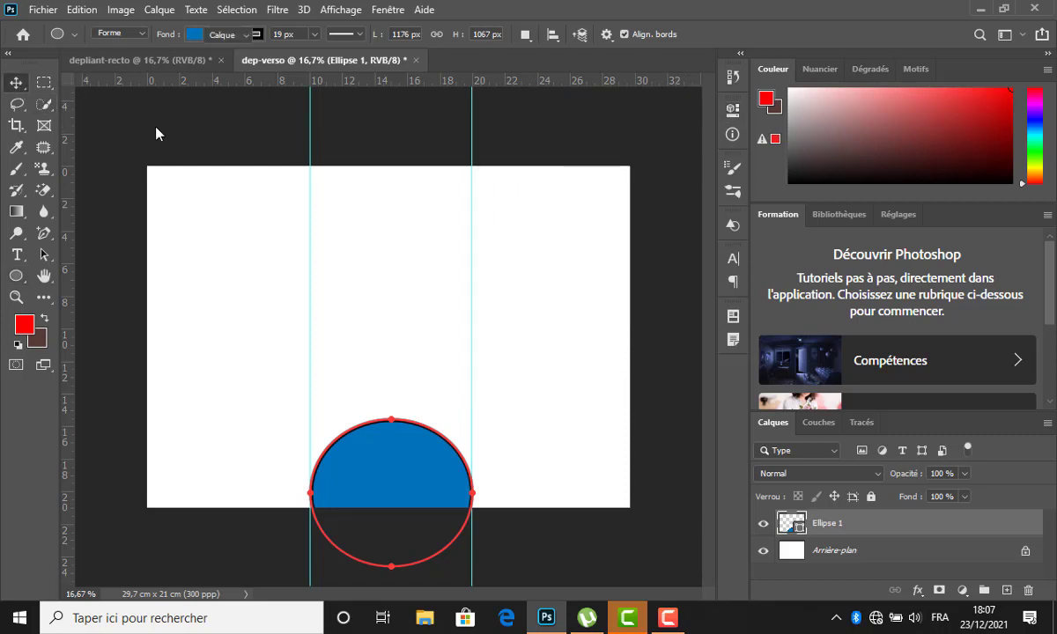
left_click(284, 537)
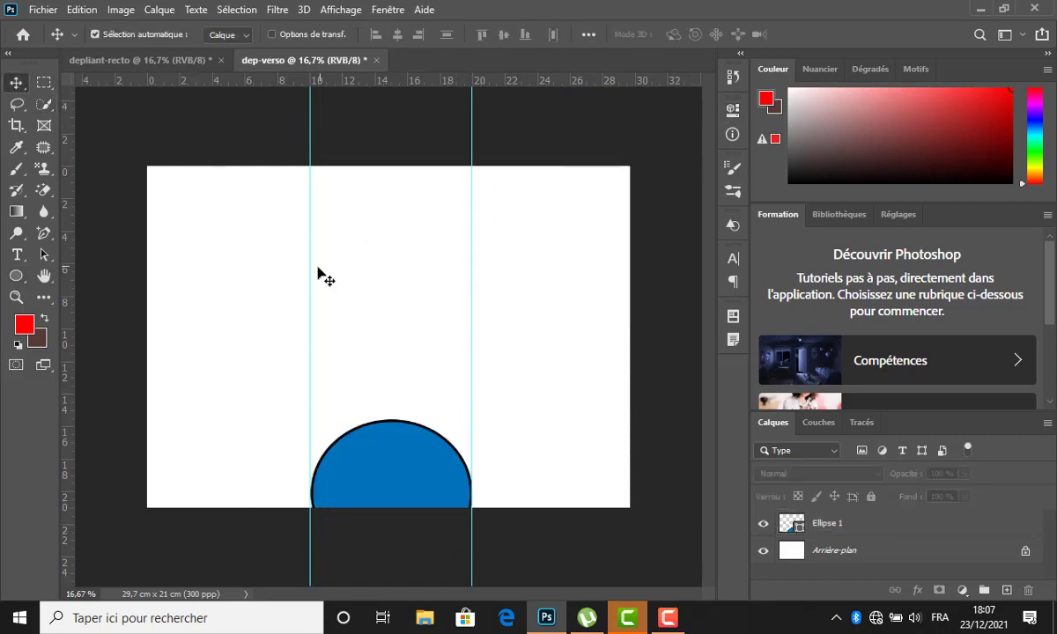
Draw a black rectangle about 943 × 821 px in the upper part of the first panel and slightly round all its corners.
left_click(17, 273)
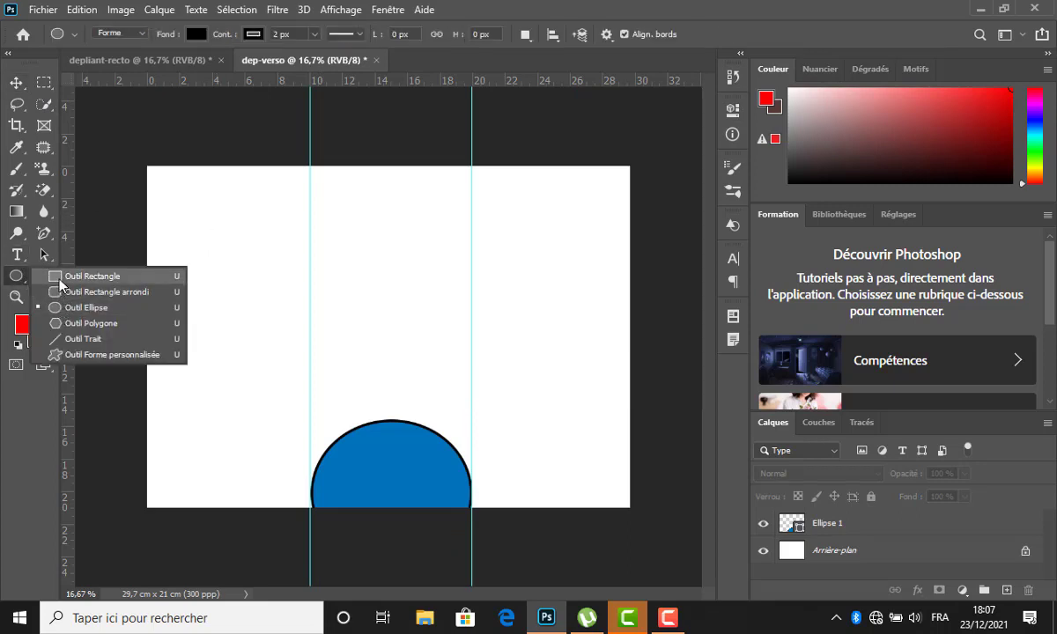
left_click(66, 275)
left_click_drag(202, 252, 331, 364)
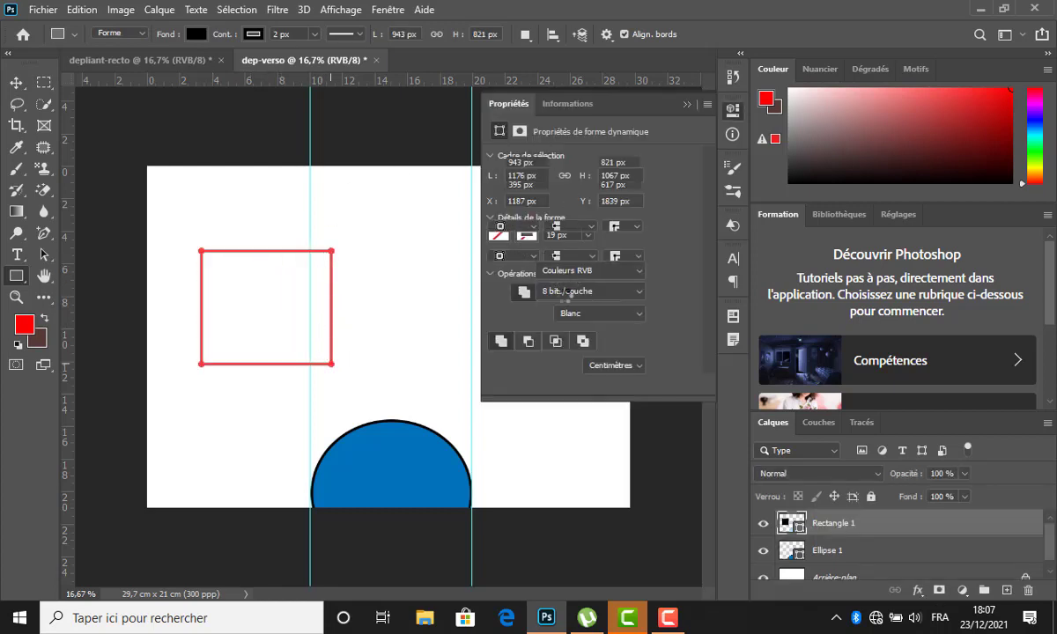
left_click_drag(495, 271, 535, 291)
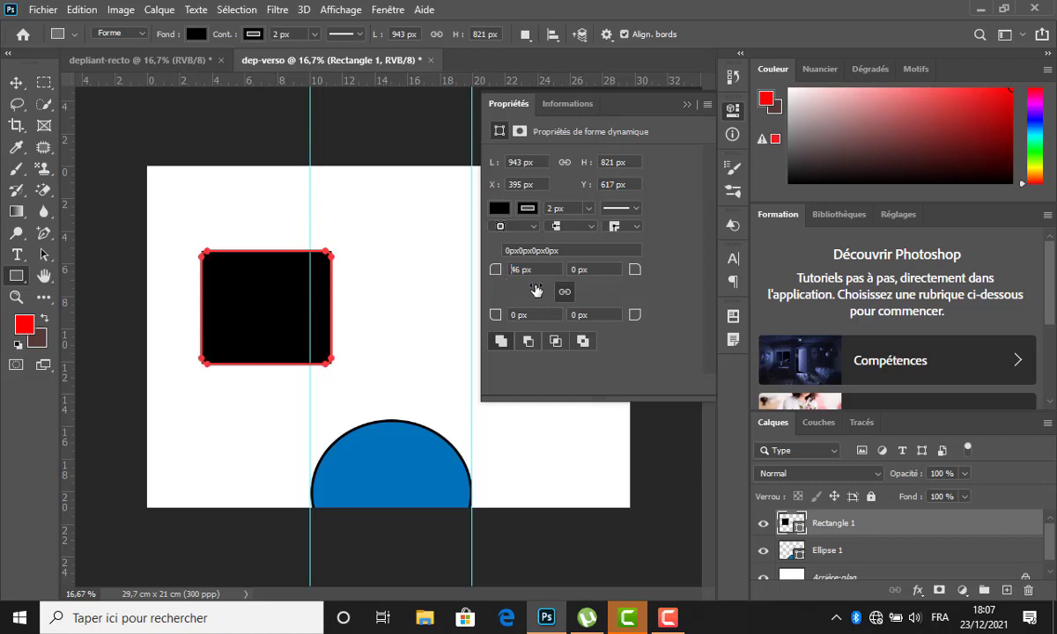
left_click(686, 104)
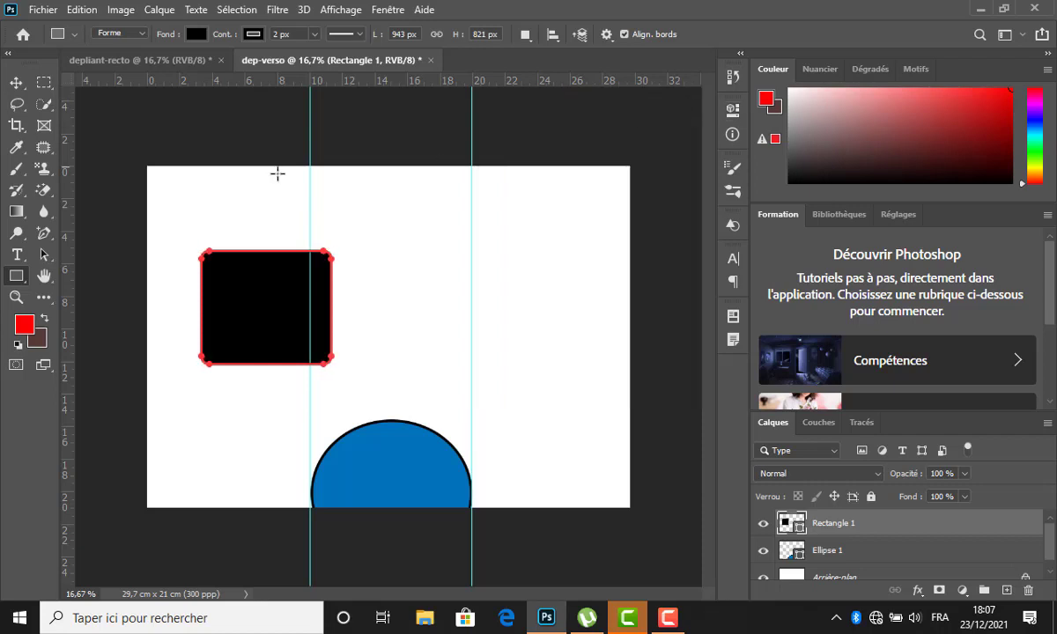
Rotate the rounded black rectangle to about 51° and move it over the first panel's top edge.
left_click(16, 82)
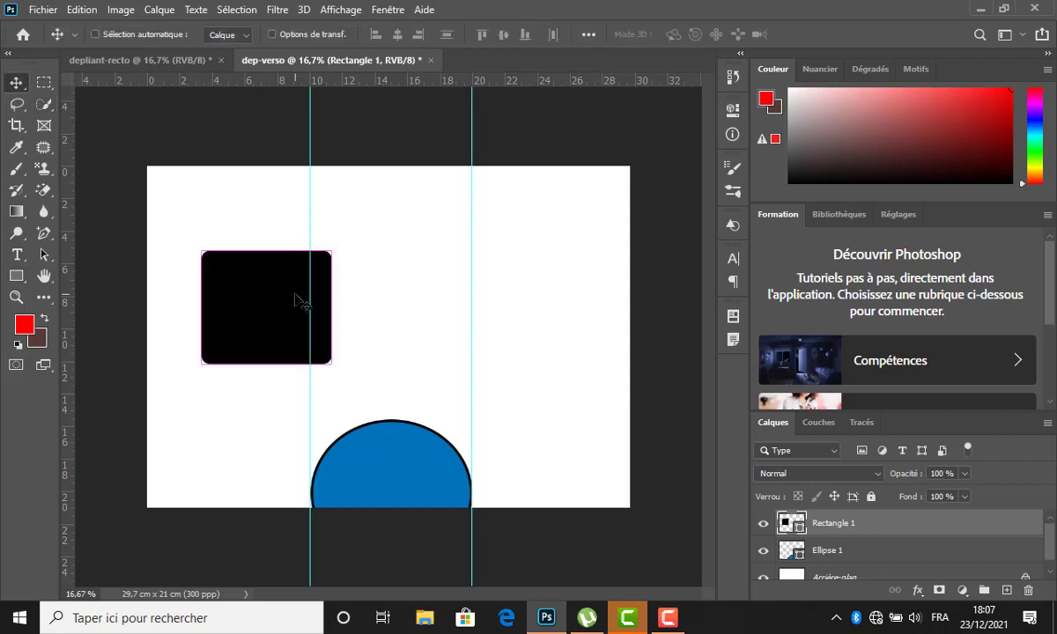
key("ctrl+t")
left_click_drag(344, 238, 375, 329)
left_click_drag(375, 329, 373, 333)
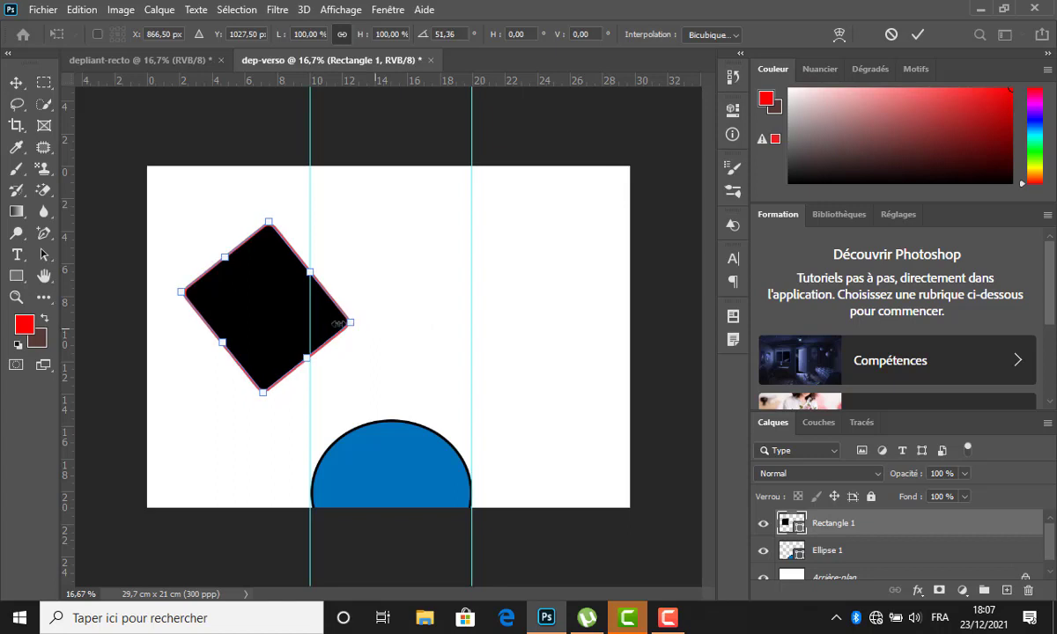
left_click_drag(276, 314, 226, 191)
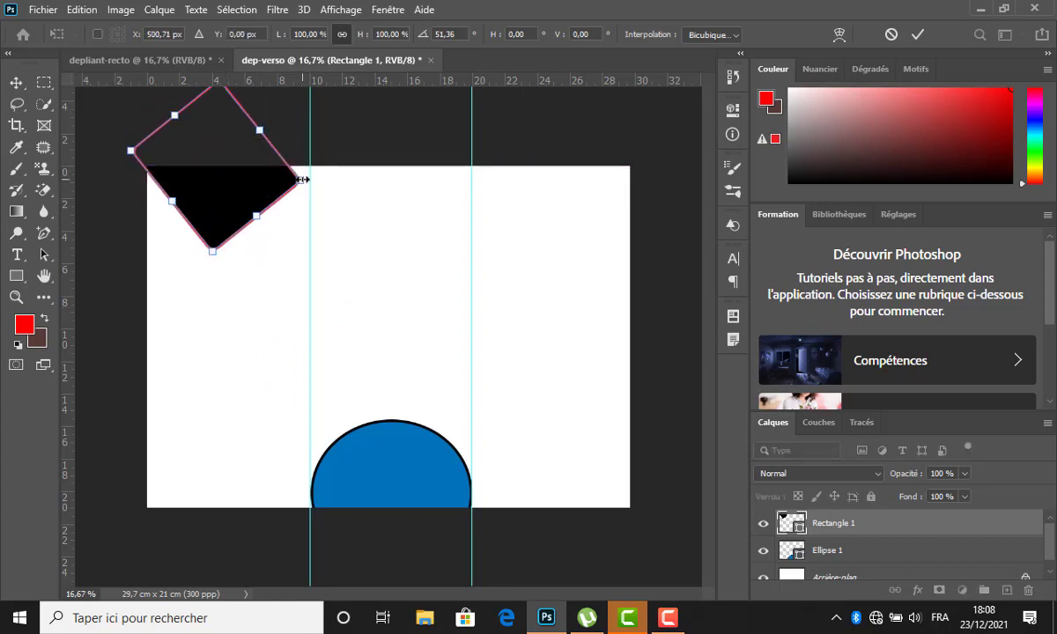
Enlarge the rotated rectangle to about 127.5% at about 44° and shift it up so its visible tip spans the first panel.
left_click_drag(301, 179, 349, 166)
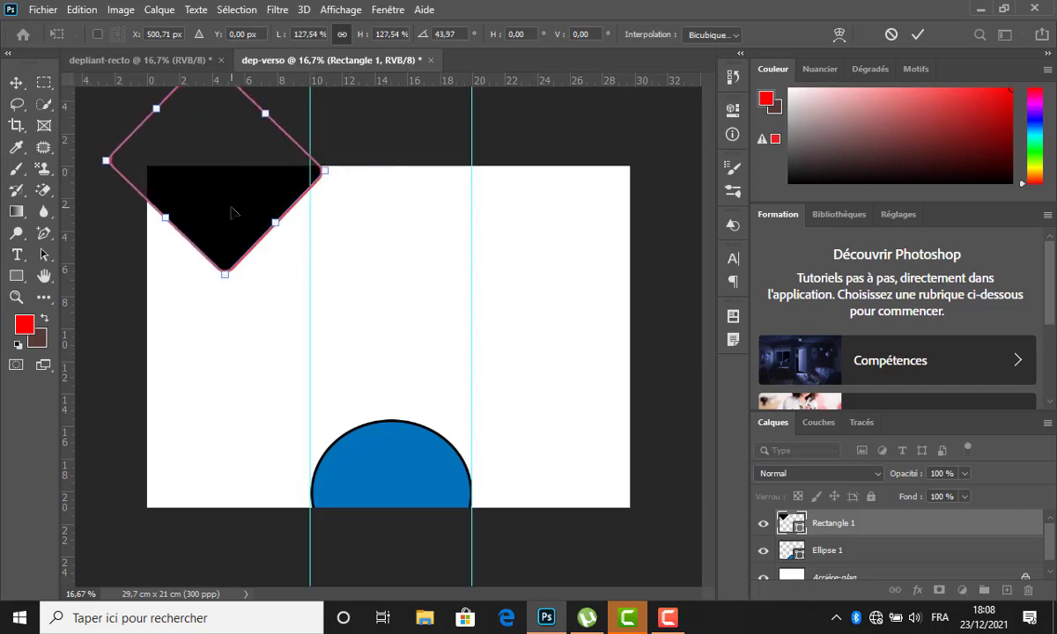
left_click_drag(231, 212, 233, 189)
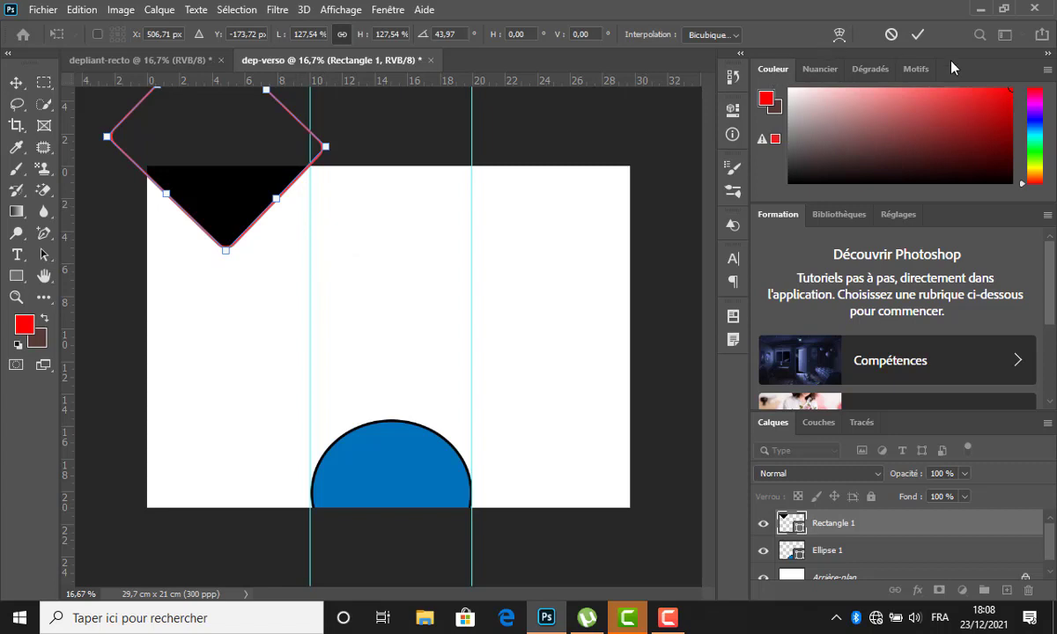
left_click(917, 34)
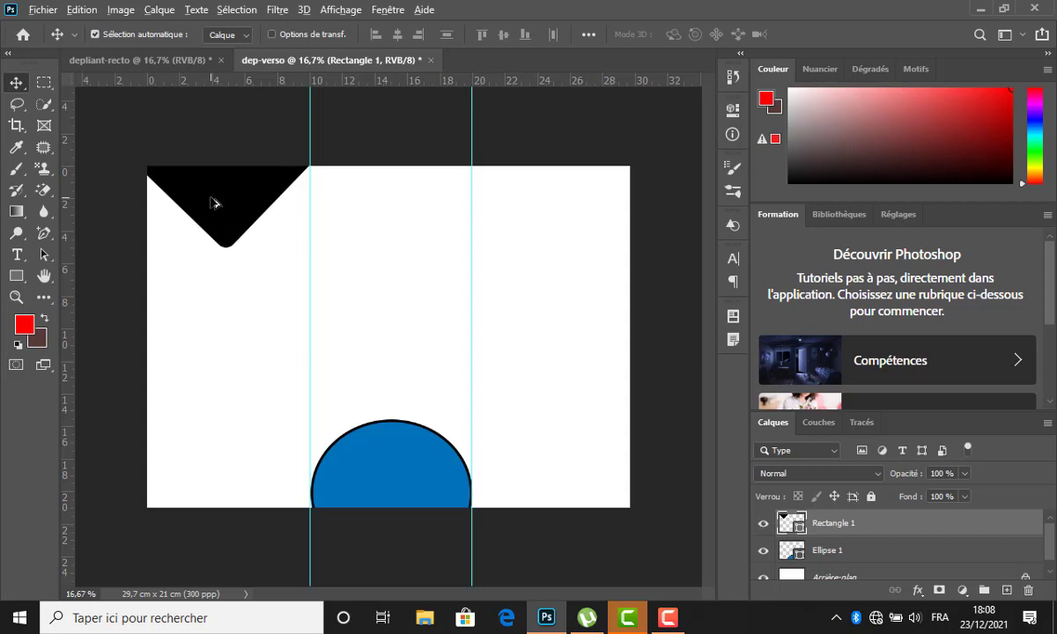
Duplicate the black pointed shape slightly lower and remove the copy's fill, keeping only its outline.
left_click_drag(211, 208, 212, 223)
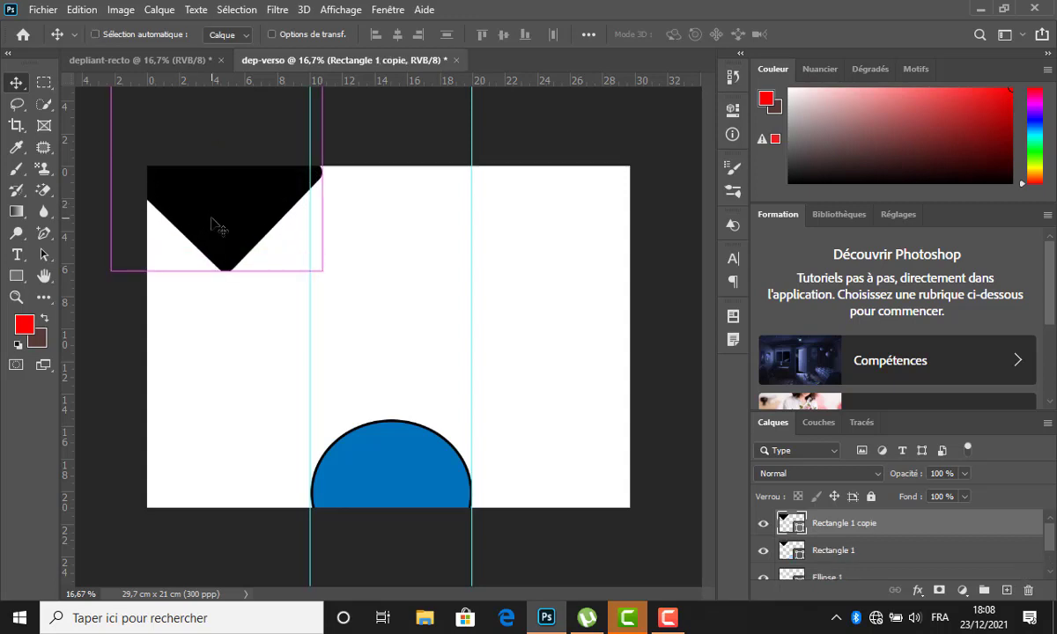
key("ctrl+t")
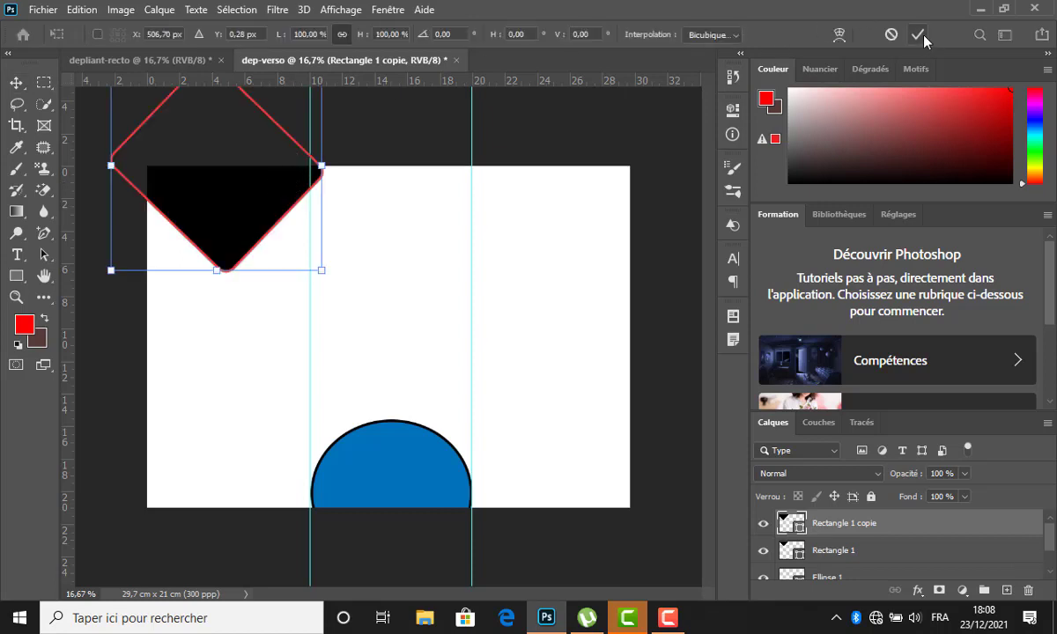
key("Return")
left_click(17, 275)
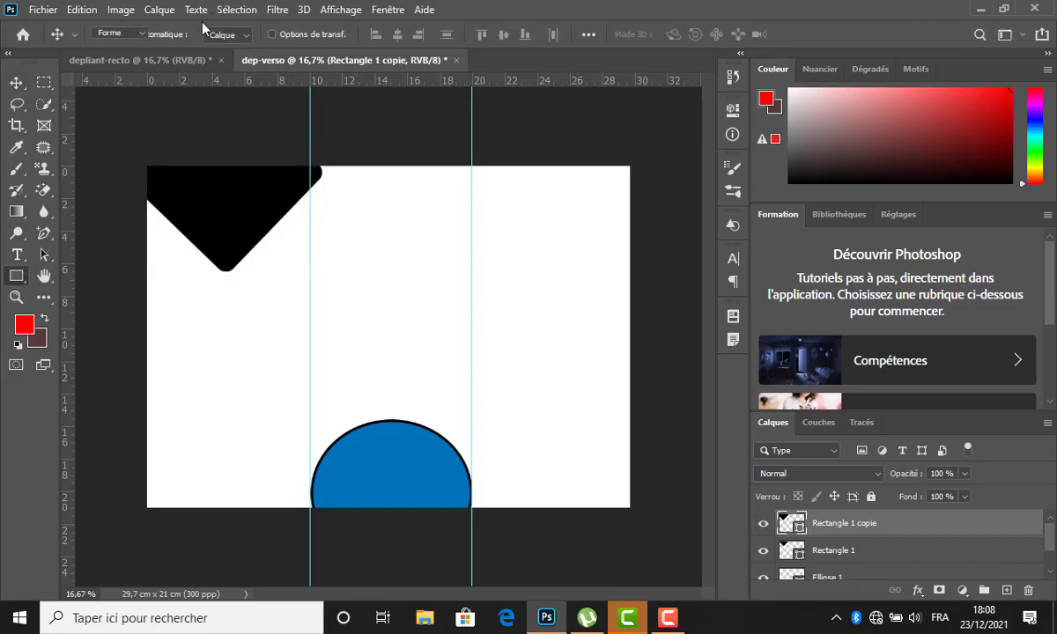
left_click(197, 34)
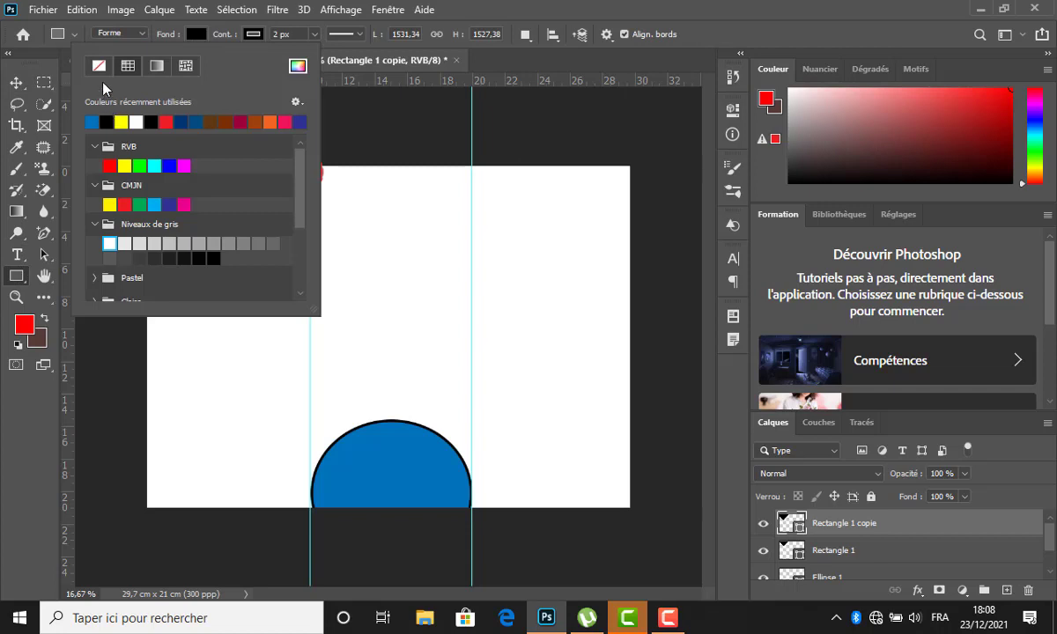
left_click(183, 44)
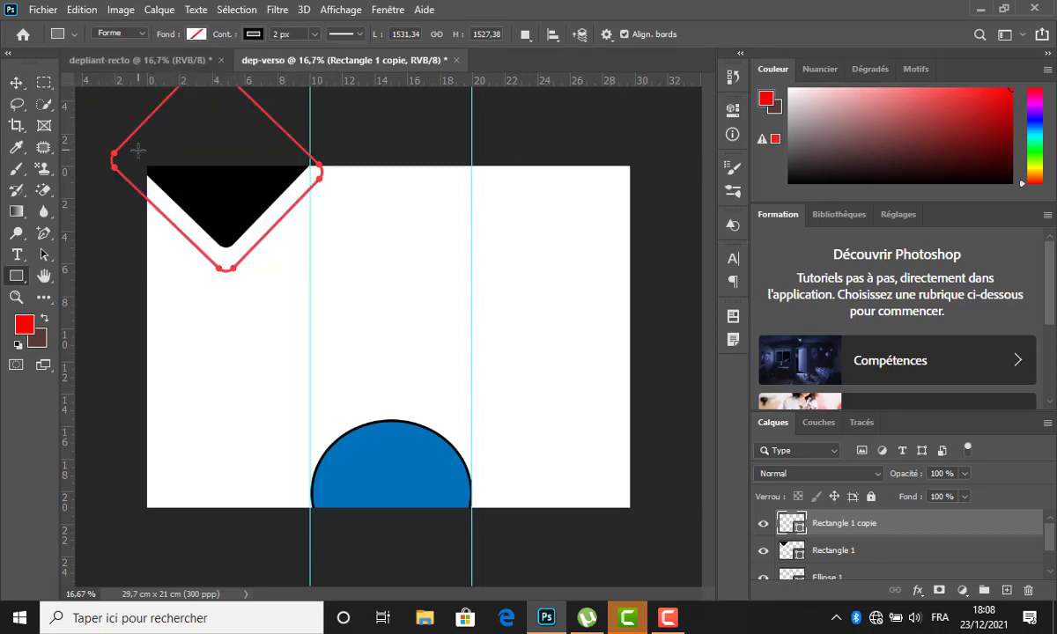
left_click(17, 82)
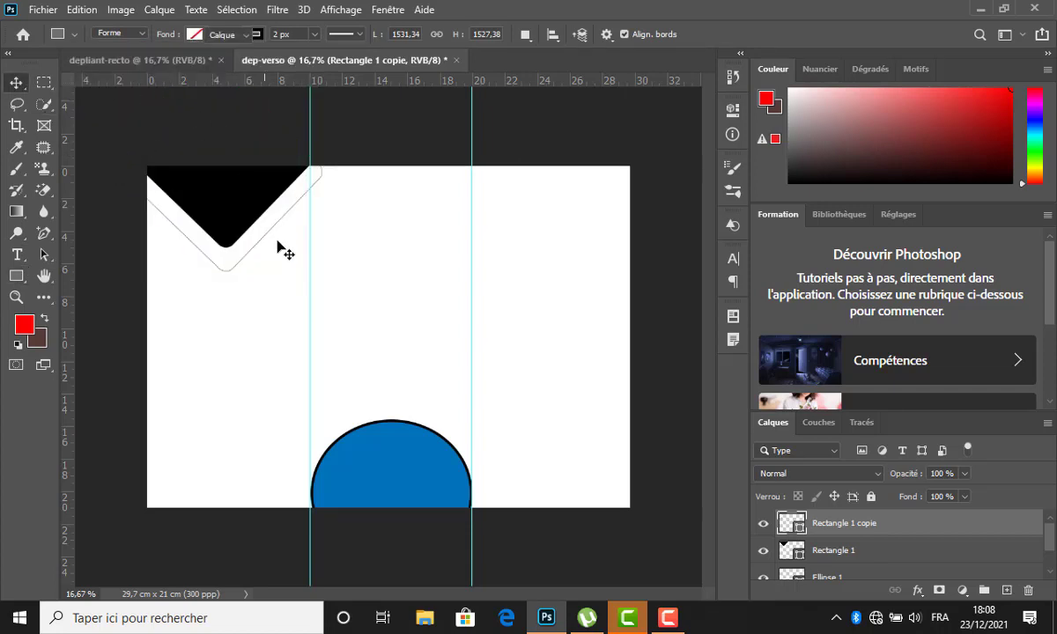
Set the unfilled copy's black outline to 30 px and move it up closer to the solid black shape.
left_click(18, 276)
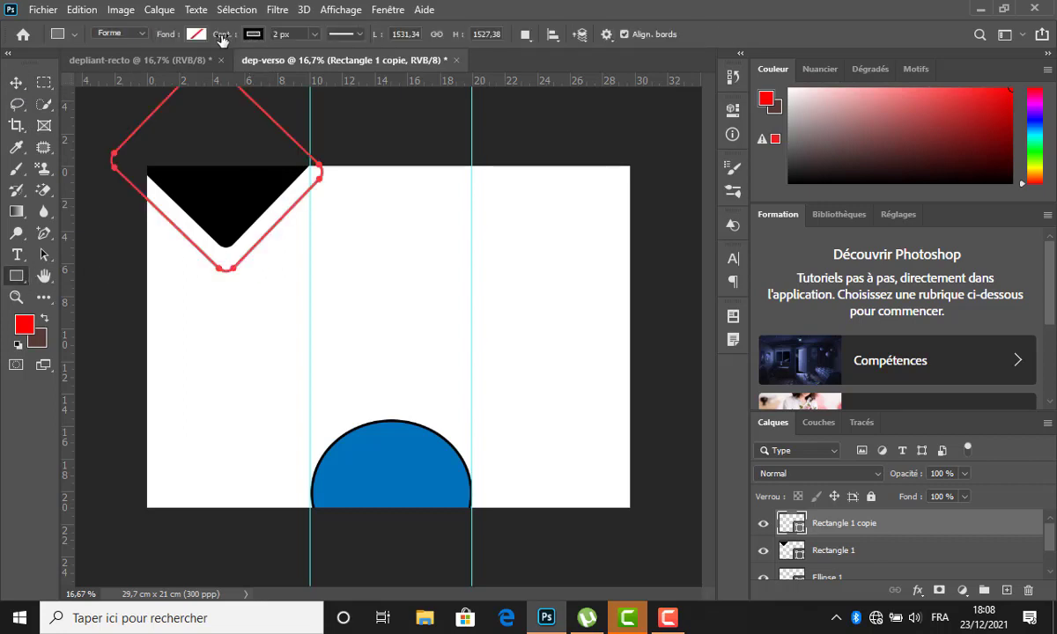
left_click_drag(221, 41, 247, 34)
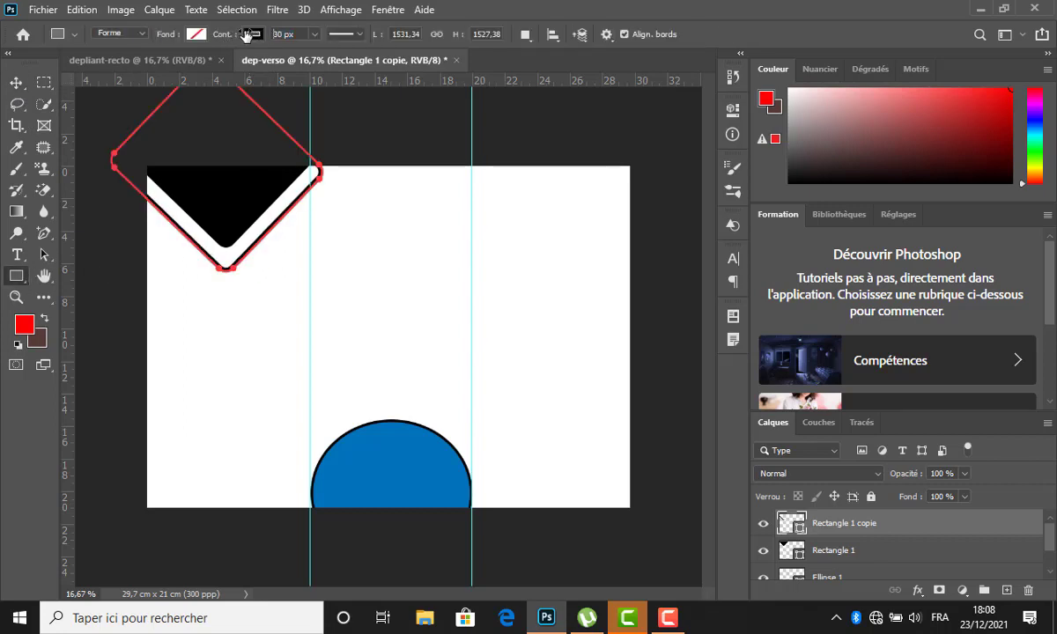
left_click(13, 83)
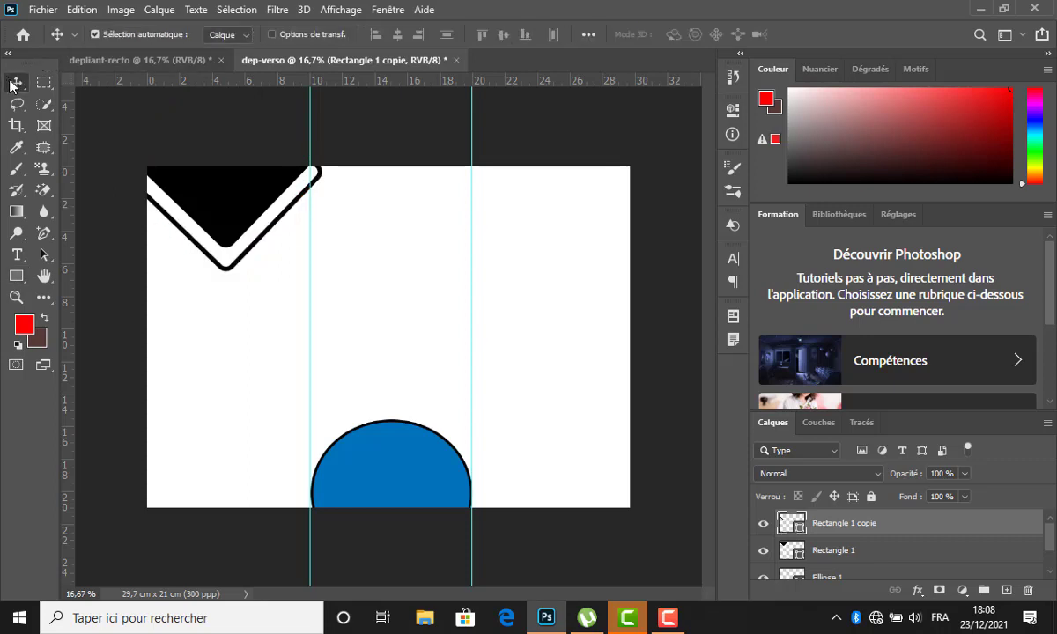
left_click_drag(252, 256, 255, 248)
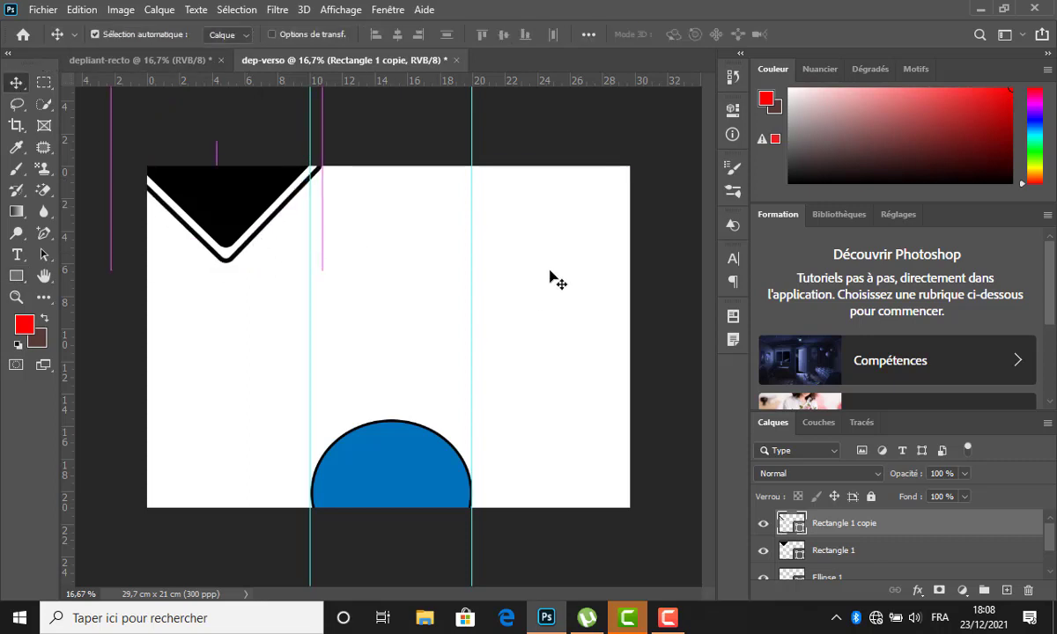
left_click(433, 295)
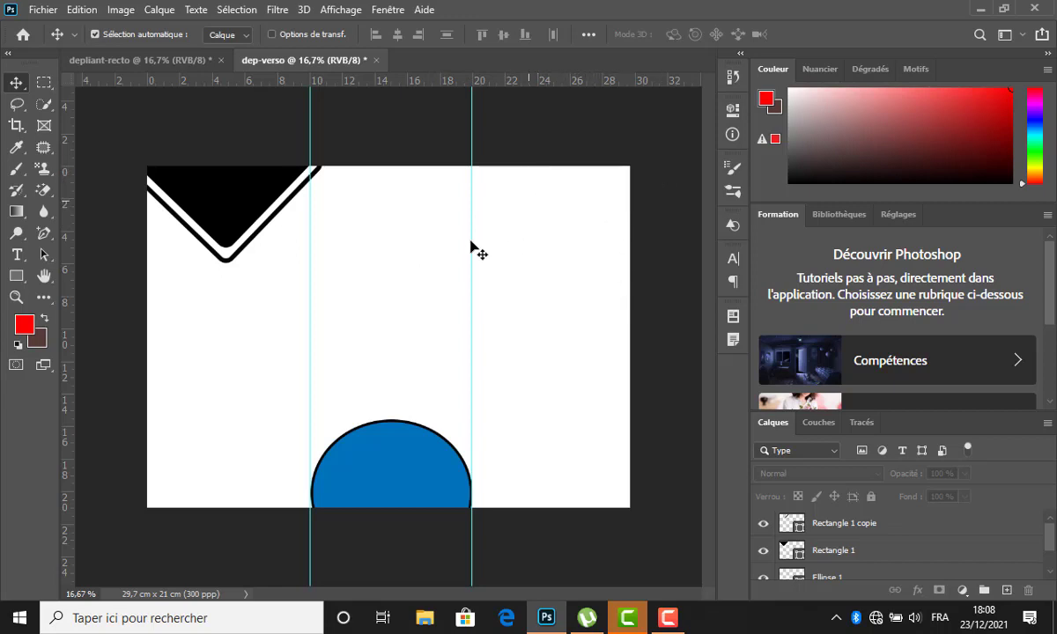
Copy the middle panel's blue curved shape from depliant-recto into dep-verso, placing it at the top of the third panel.
left_click(184, 60)
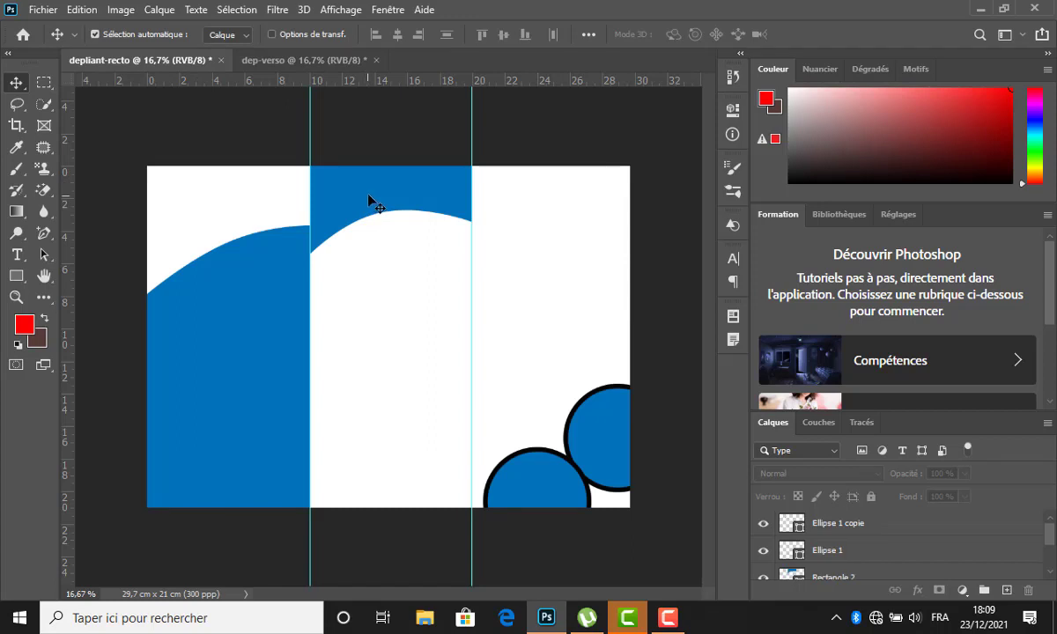
left_click(368, 200)
left_click_drag(371, 215, 548, 172)
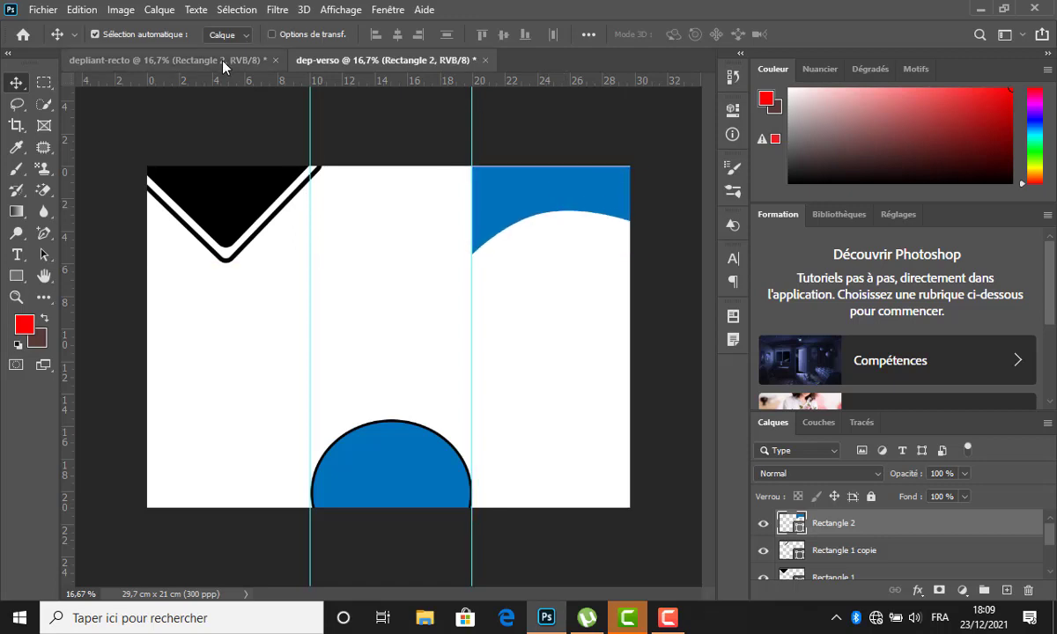
Compare with depliant-recto, then move the copied blue curved shape in dep-verso slightly up against the page's top edge.
key("ctrl+Tab")
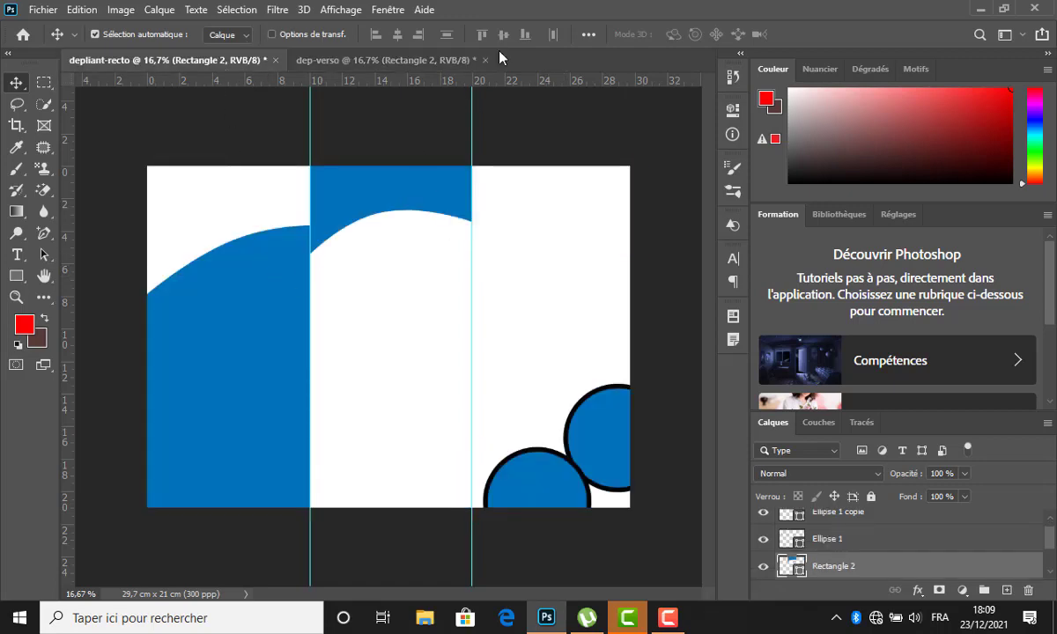
left_click(401, 60)
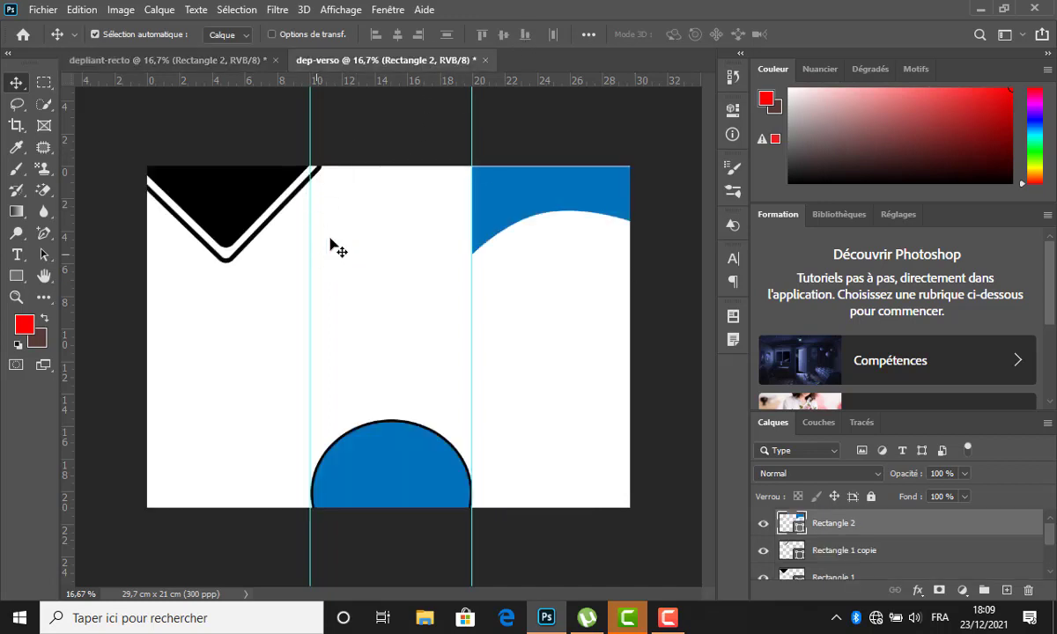
mouse_move(489, 220)
left_mouse_down()
mouse_move(473, 227)
mouse_move(501, 227)
left_mouse_up()
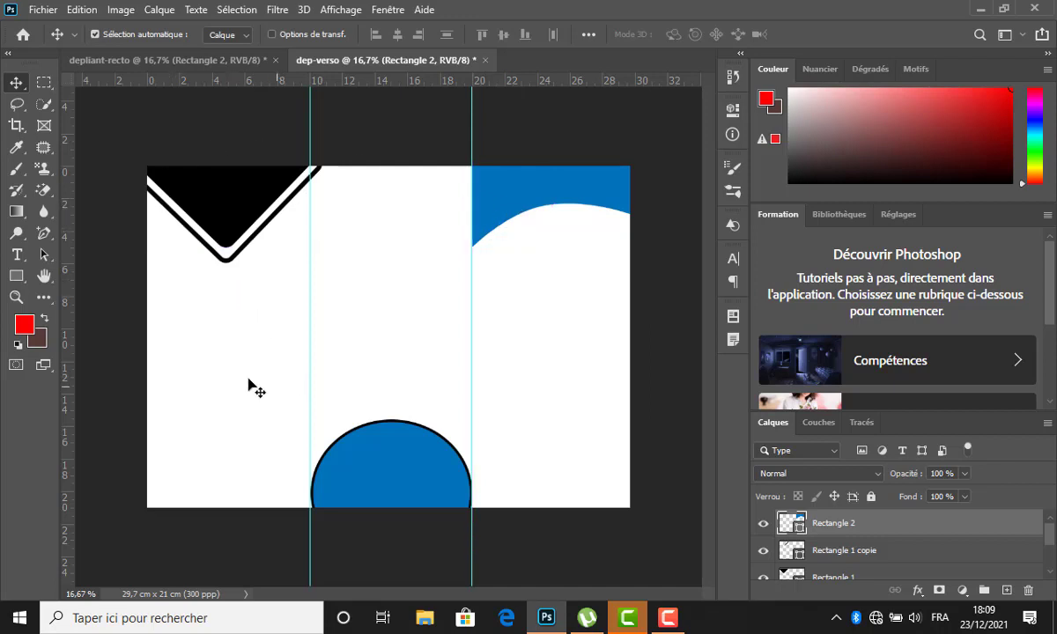
left_click(255, 269)
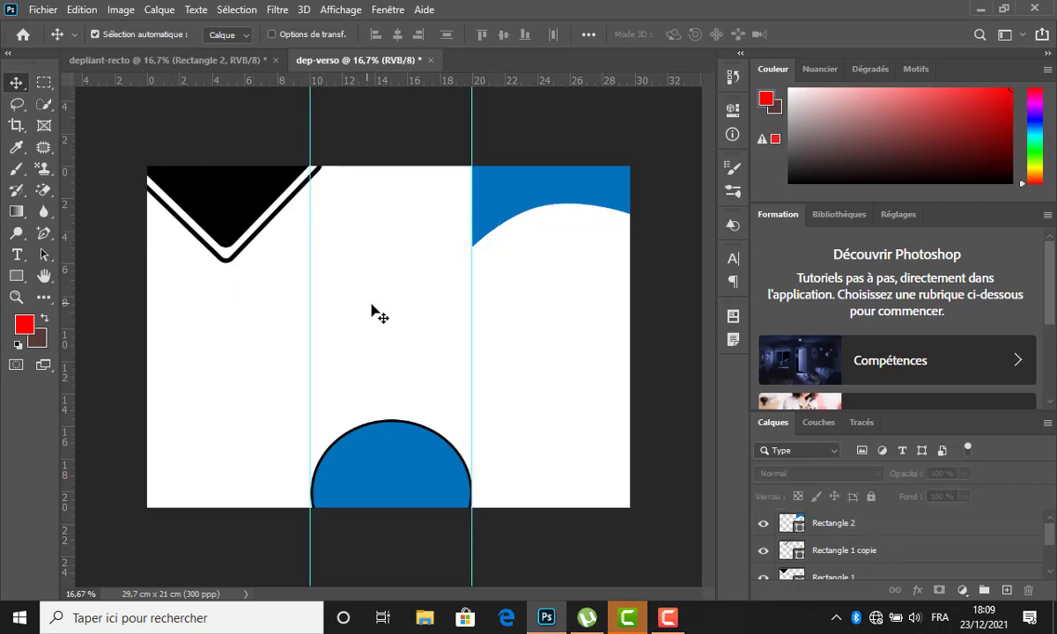
Return to the depliant-recto document, then switch to File Explorer and open the img-icones folder in Téléchargements.
left_click(139, 59)
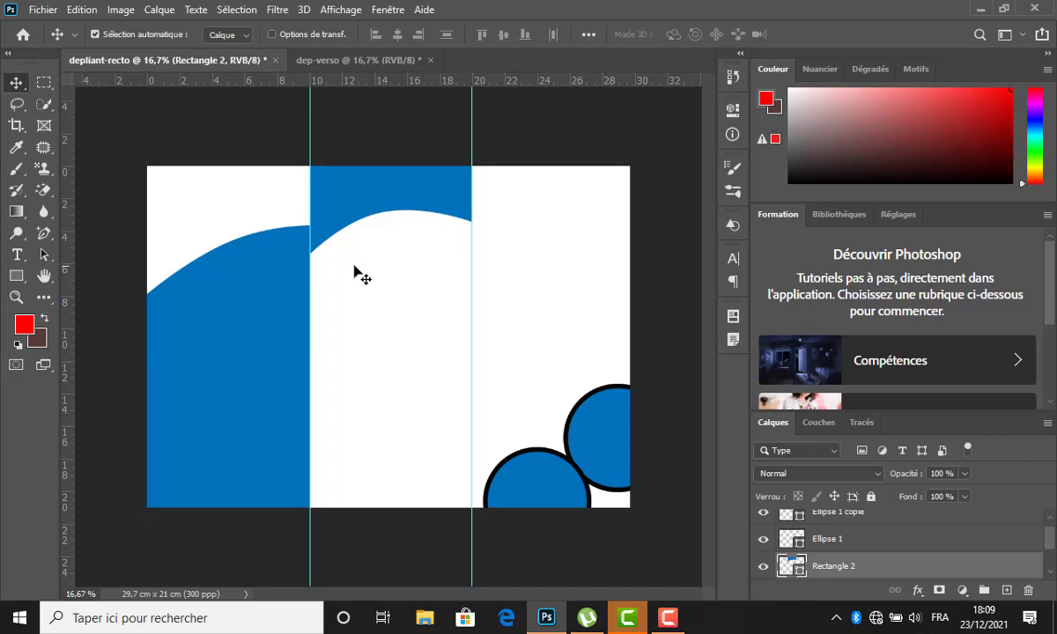
left_click(185, 213)
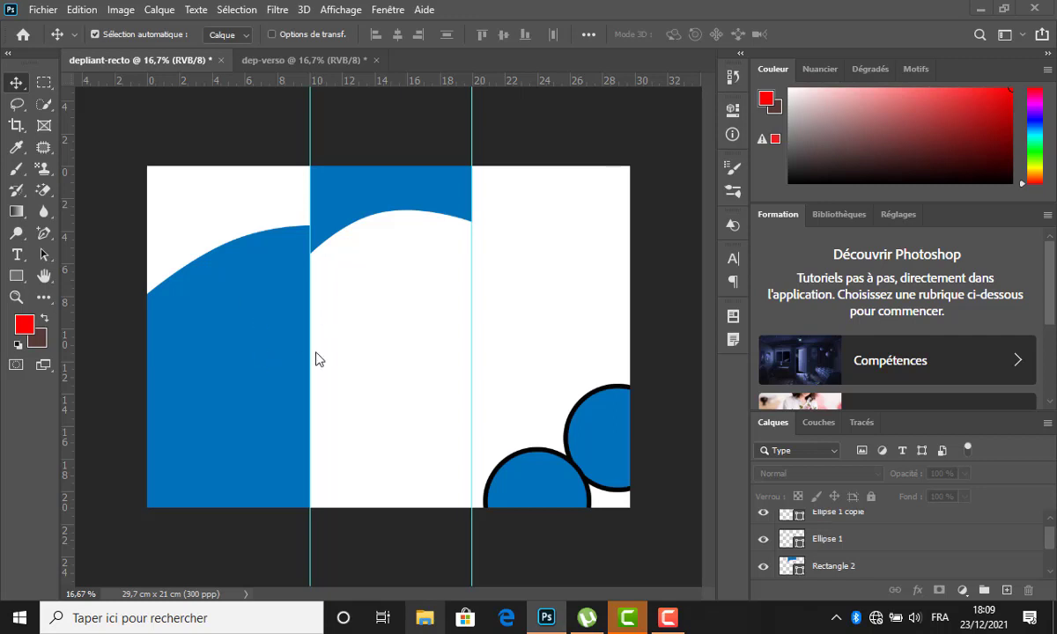
left_click(424, 617)
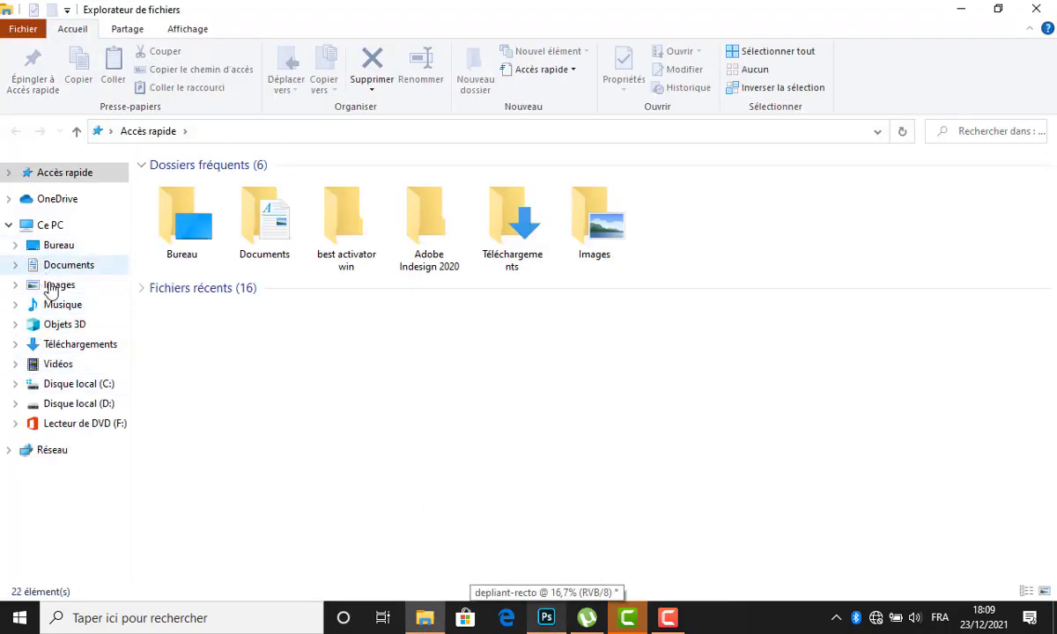
left_click(35, 284)
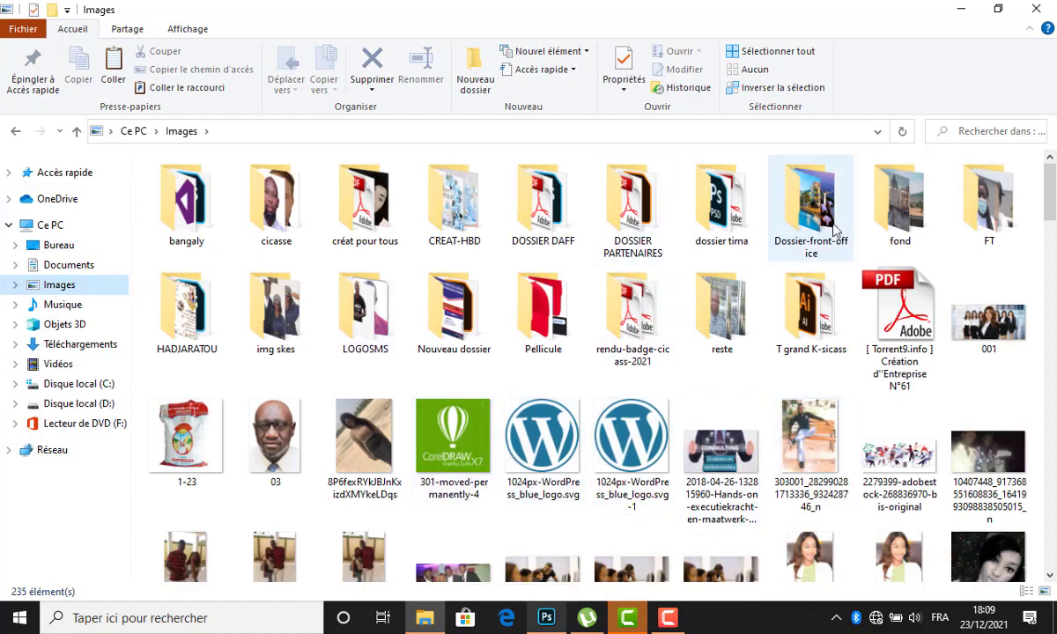
scroll(883, 415, "down", 3)
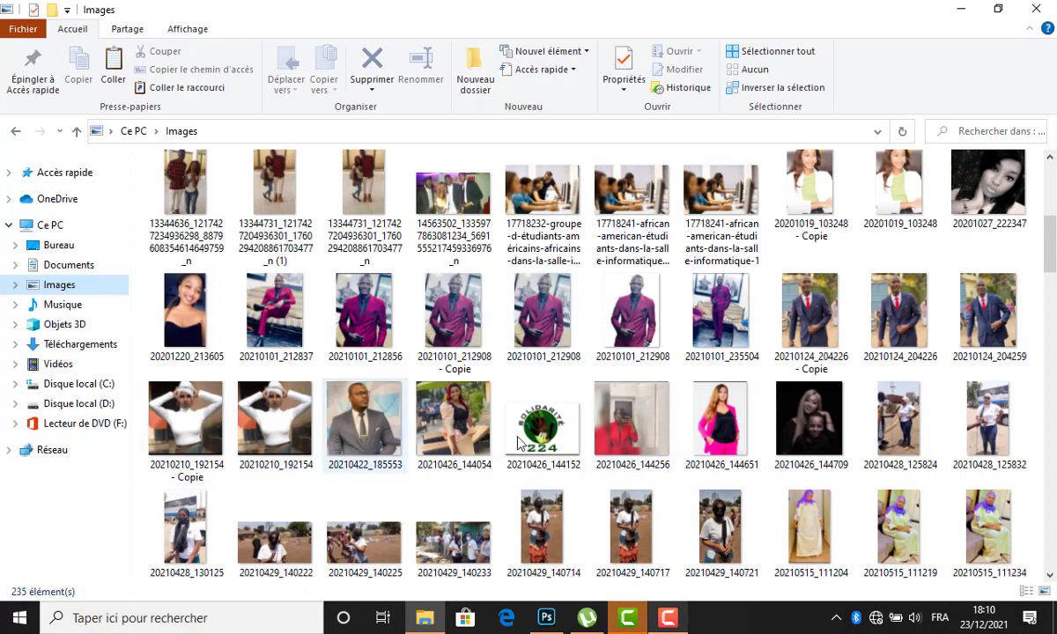
left_click(77, 344)
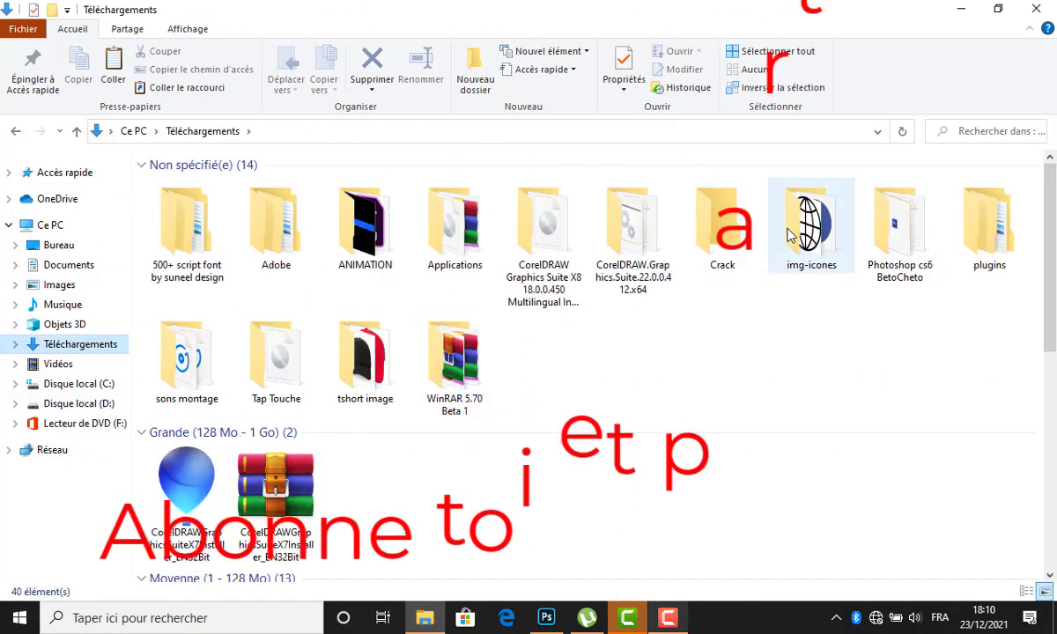
double_click(790, 236)
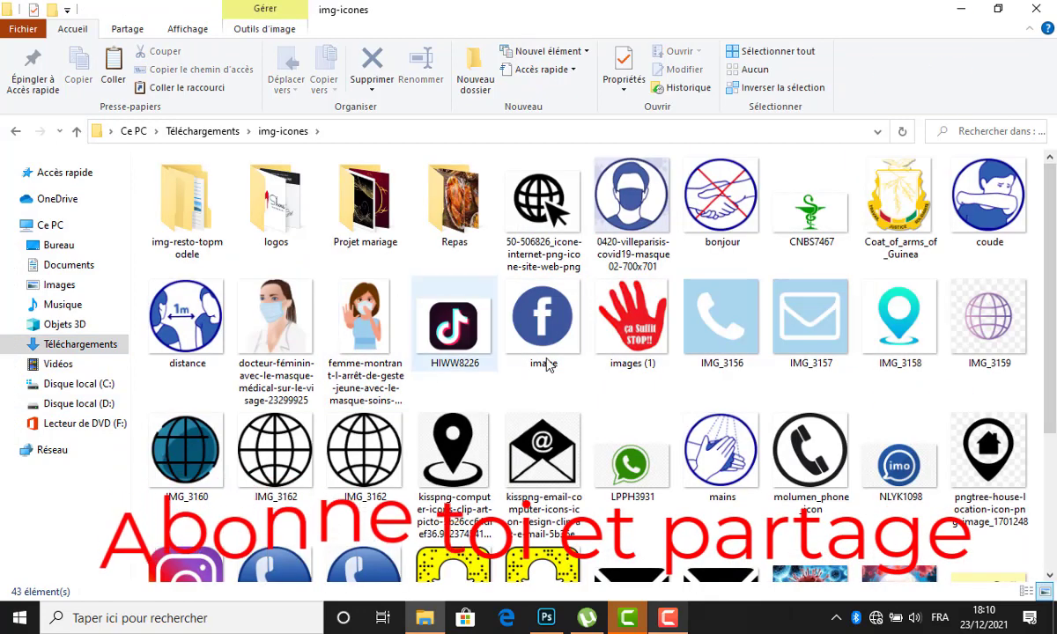
Find the Coat_of_arms_of_Guinea image in img-icones and place it into the depliant-recto document.
scroll(755, 416, "down", 2)
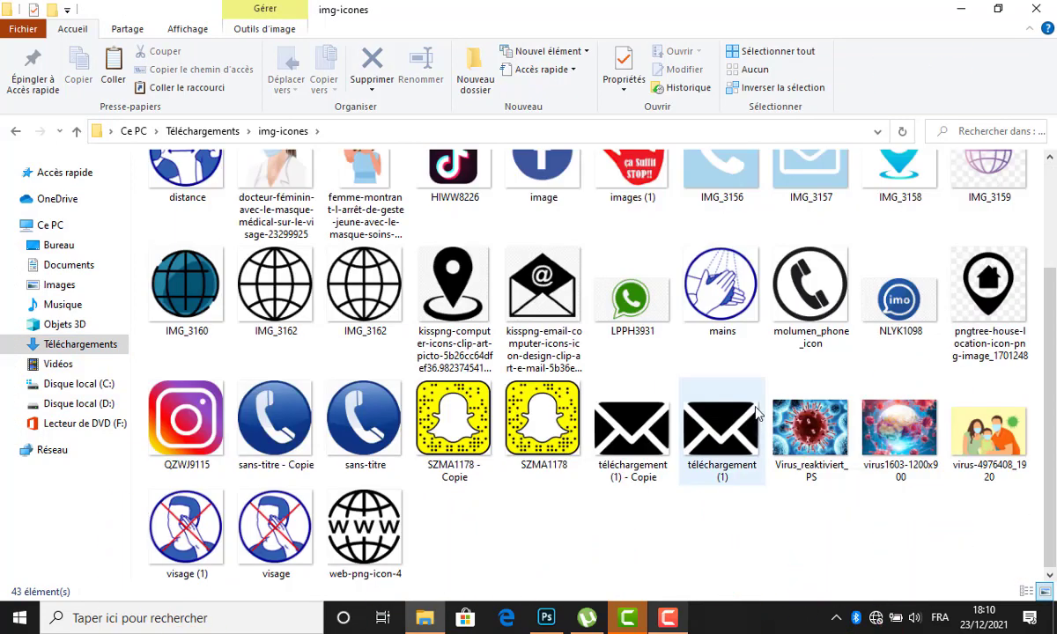
scroll(755, 416, "up", 3)
left_click(916, 212)
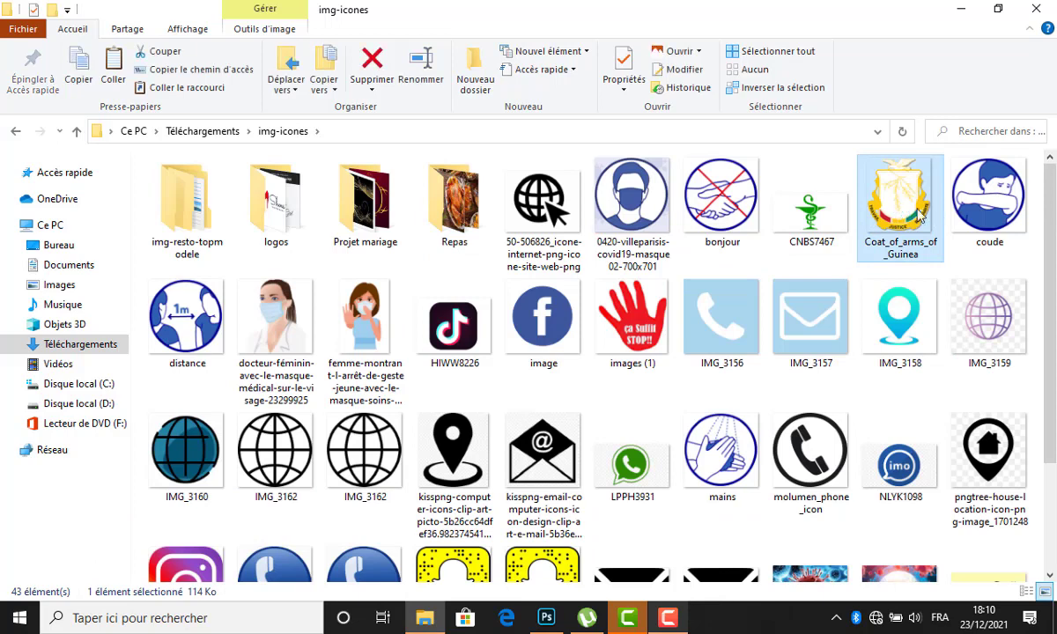
left_click_drag(916, 211, 364, 315)
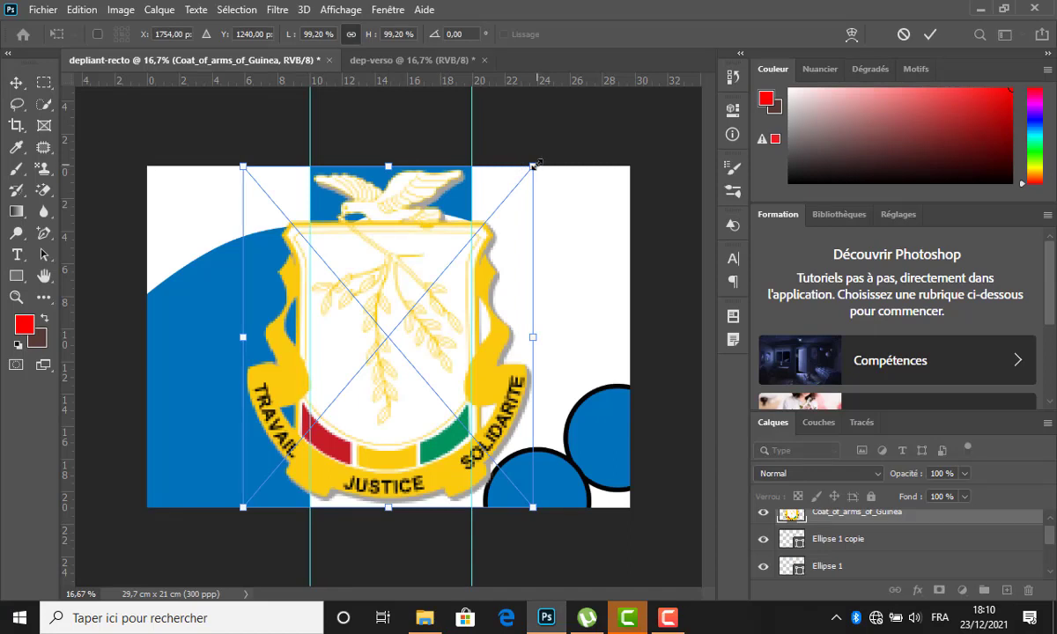
Scale the placed coat of arms down to about 19.41 % and move it to the first panel's upper-left corner.
left_click_drag(534, 164, 442, 306)
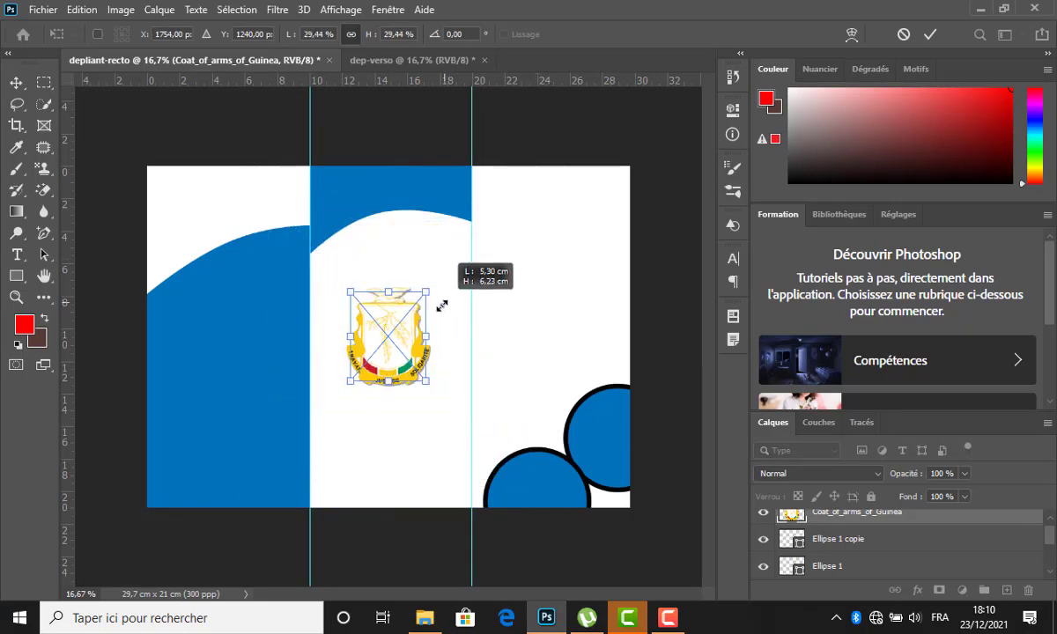
left_click_drag(350, 381, 244, 507)
left_click_drag(429, 296, 336, 343)
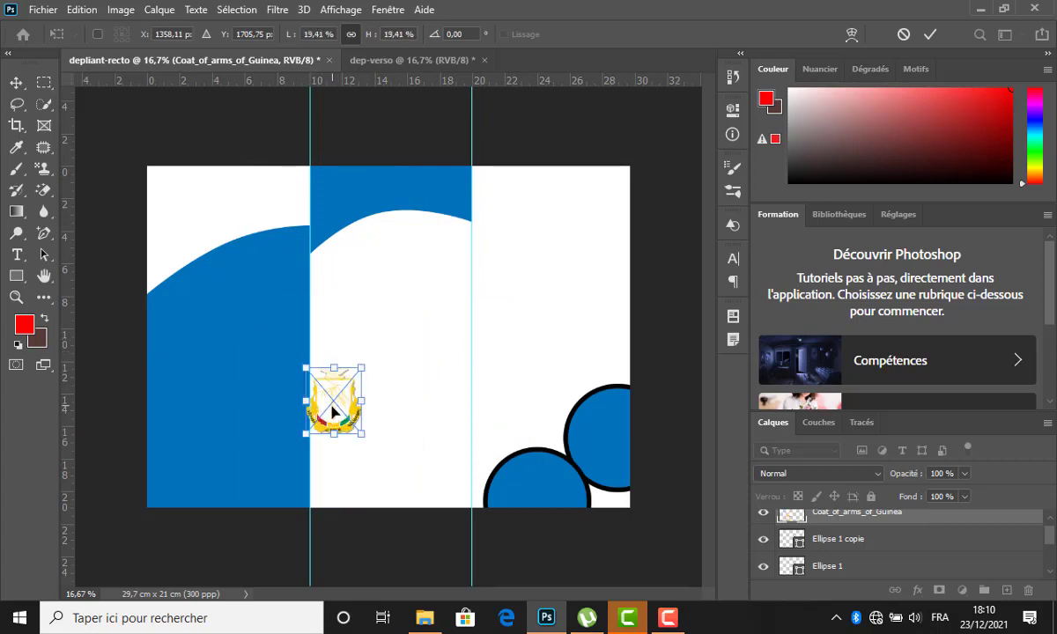
left_click_drag(338, 412, 187, 226)
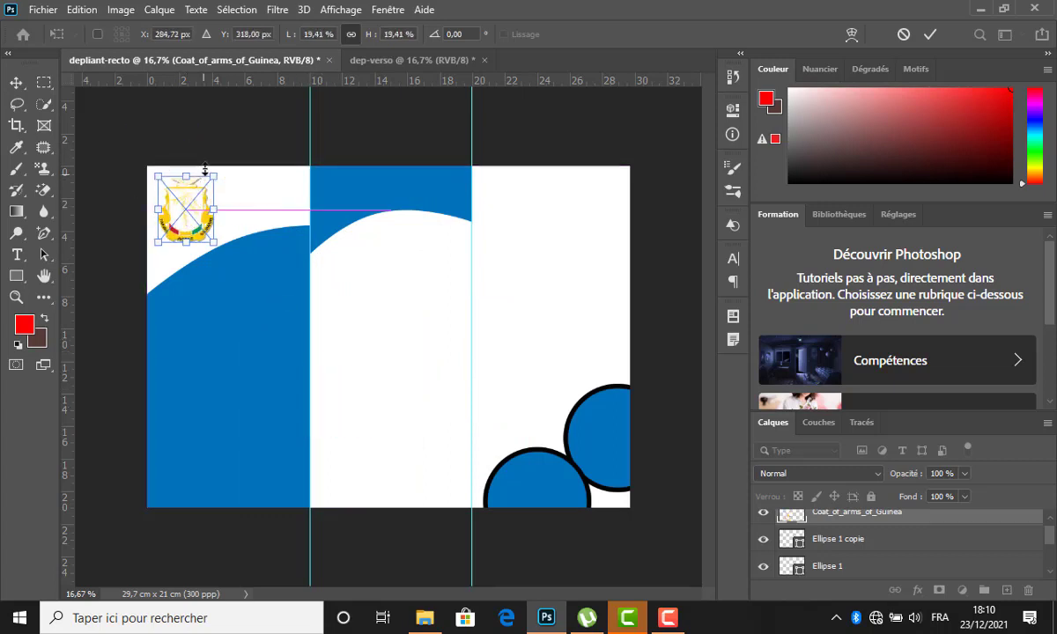
Enlarge the coat of arms to about 24.35 %, align it with the page's top edge, and commit the placement.
left_click_drag(211, 173, 256, 167)
left_click_drag(196, 206, 208, 207)
left_click_drag(247, 151, 225, 167)
left_click_drag(196, 217, 201, 224)
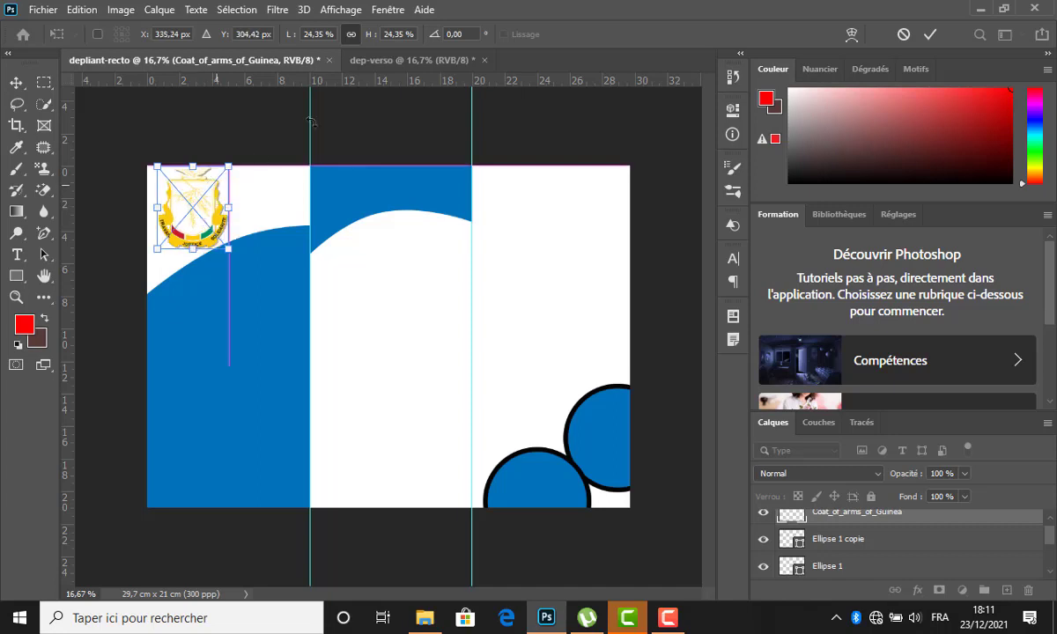
left_click(928, 35)
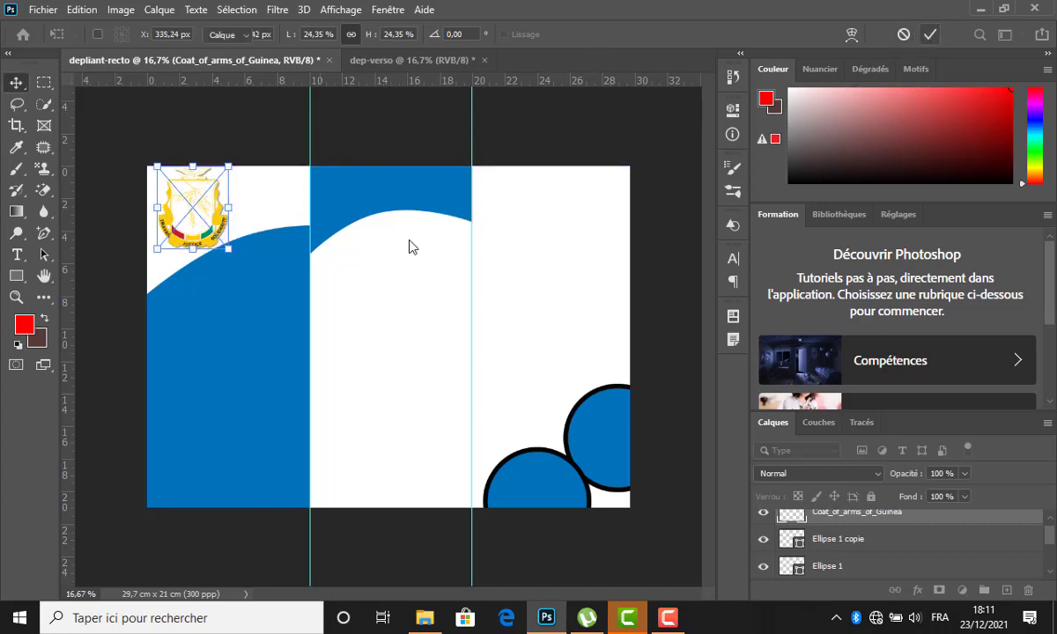
left_click(288, 208)
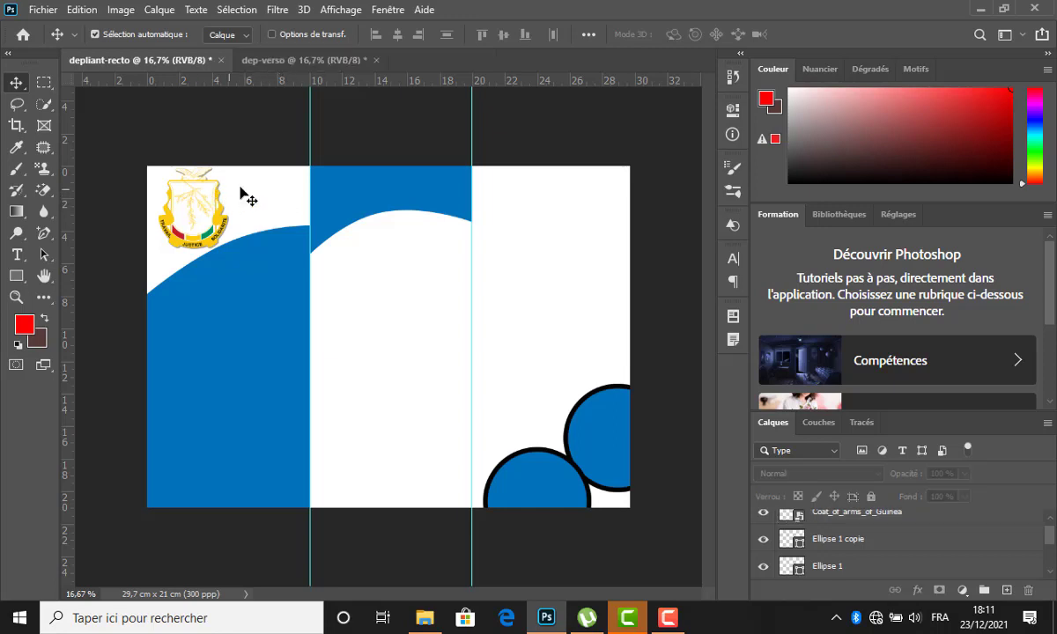
Duplicate the first panel's blue curved shape slightly lower and fill the copy with white.
left_click(258, 320)
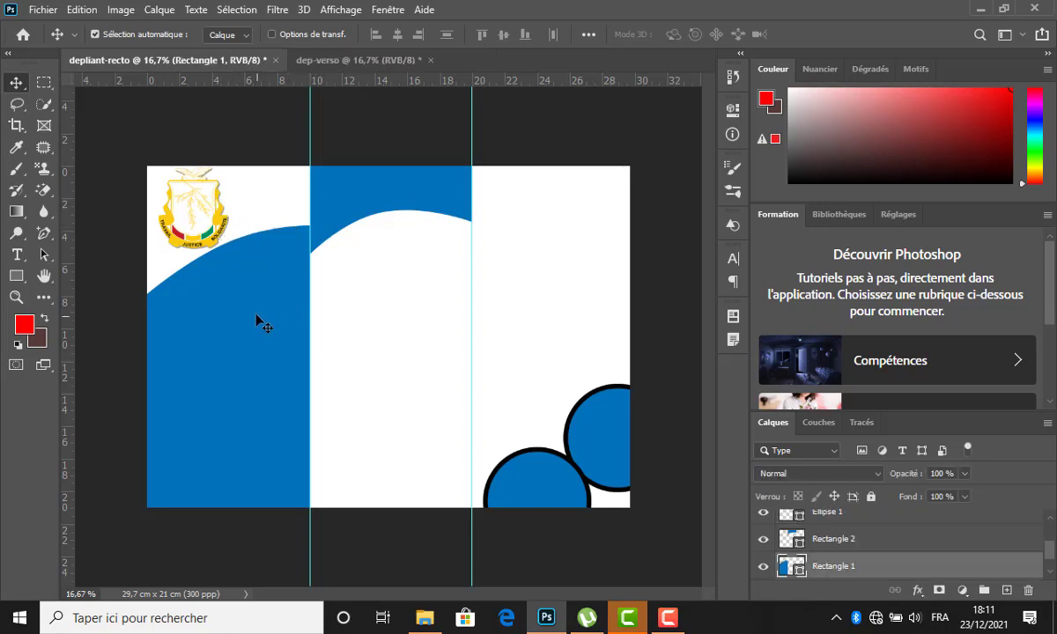
mouse_move(247, 296)
left_mouse_down()
mouse_move(234, 283)
mouse_move(247, 296)
left_mouse_up()
key("u")
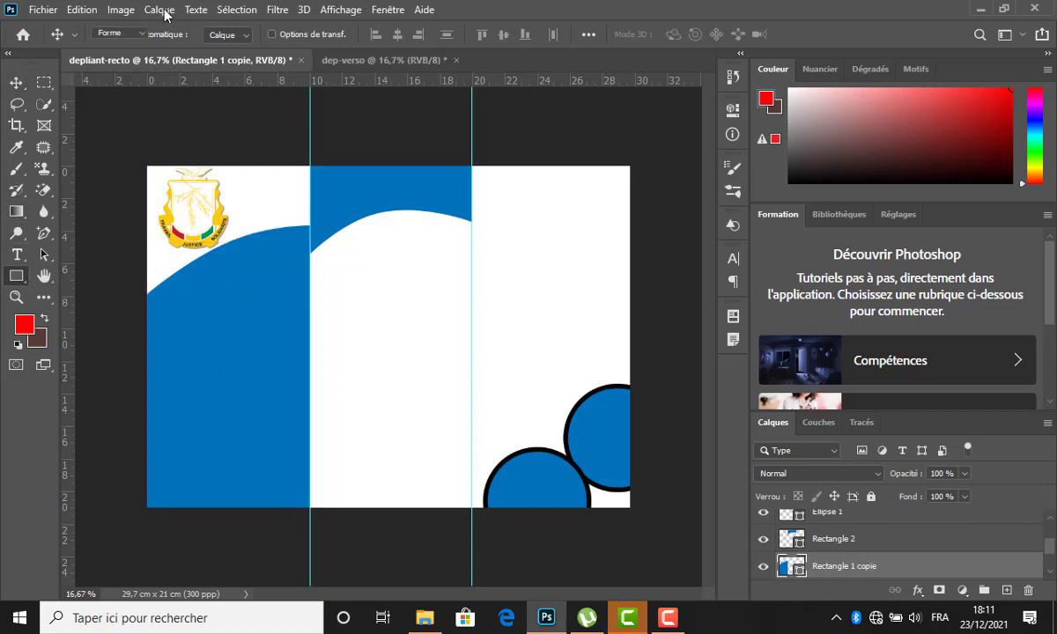
left_click(189, 34)
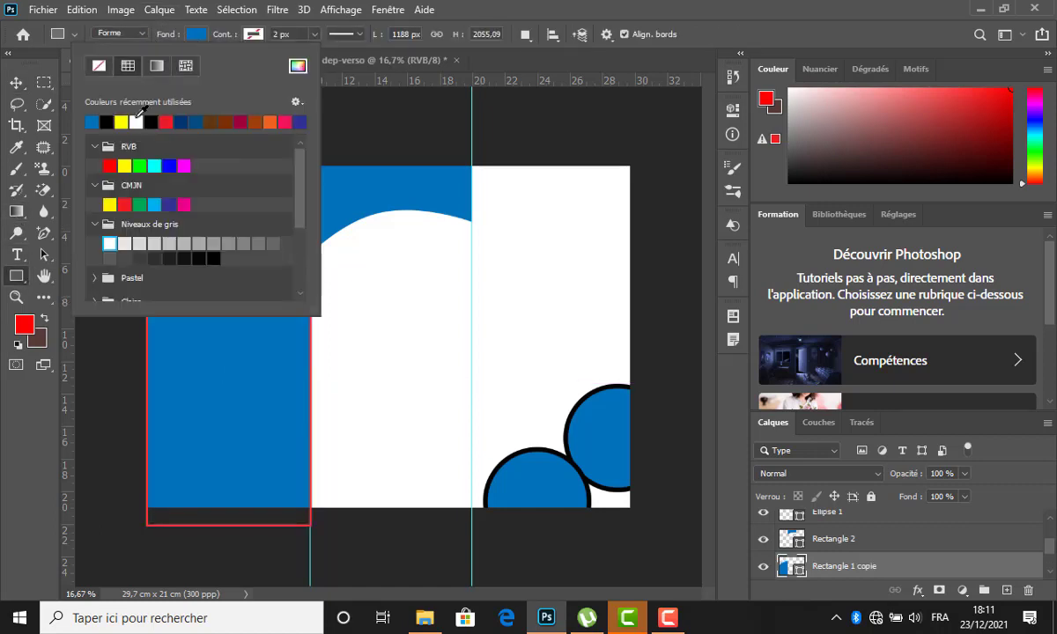
left_click(136, 121)
left_click(174, 40)
left_click(18, 87)
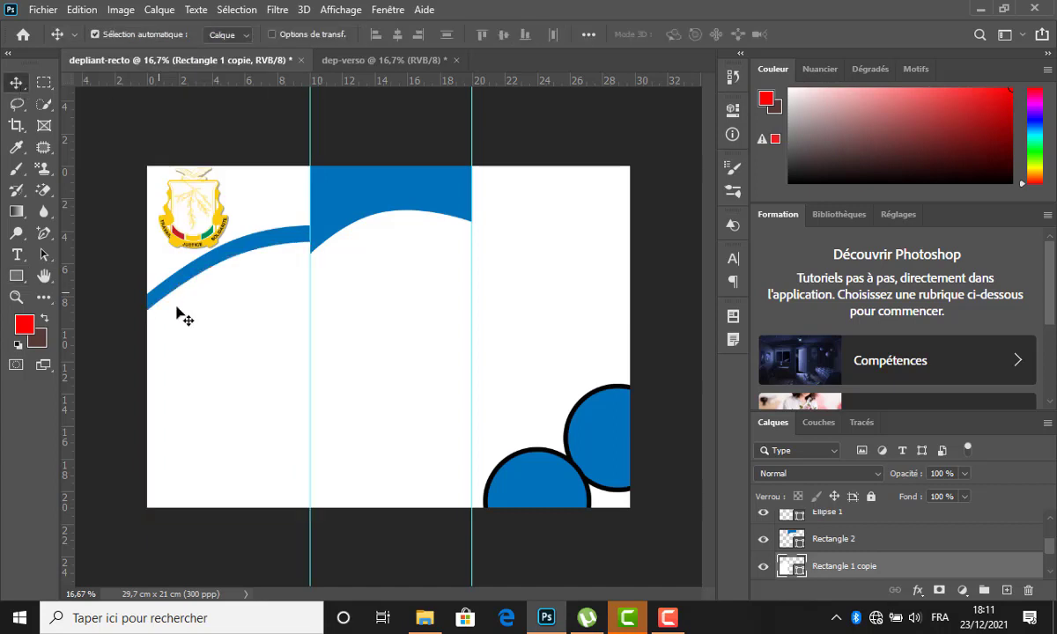
Nudge the white curved copy upward so only a thin blue band remains along the curve in the first panel.
left_click_drag(212, 328, 210, 324)
key("shift+Up")
key("shift+Up")
key("shift+Up")
key("shift+Up")
key("shift+Up")
key("shift+Up")
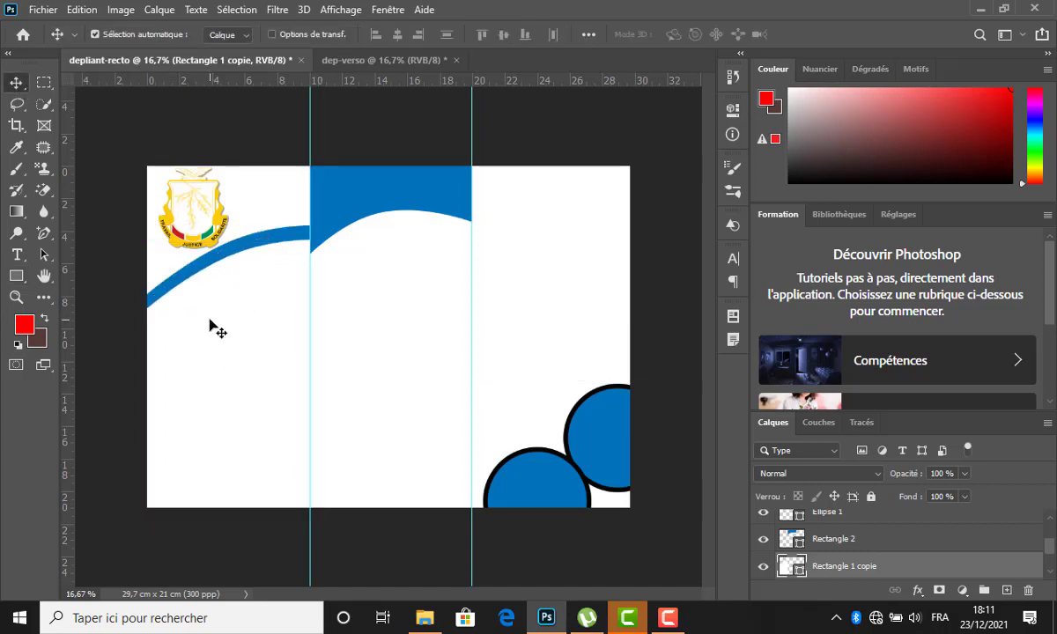
key("shift+Up")
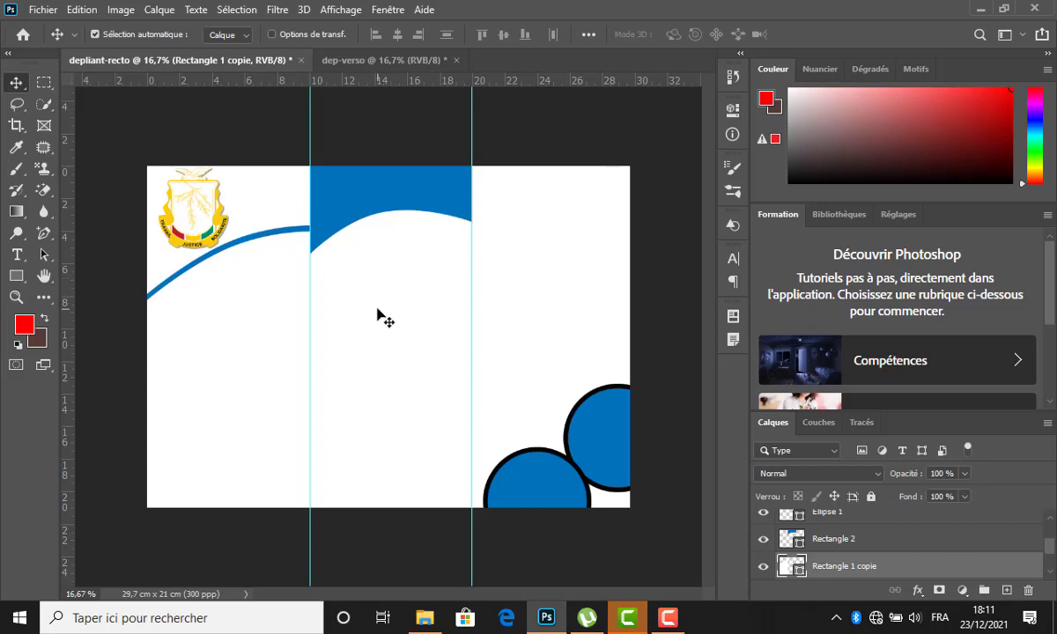
Add the text DESCRIPTION in black Adobe Caslon Pro at 27.01 pt just below the first panel's blue curve.
left_click(105, 260)
left_click(17, 253)
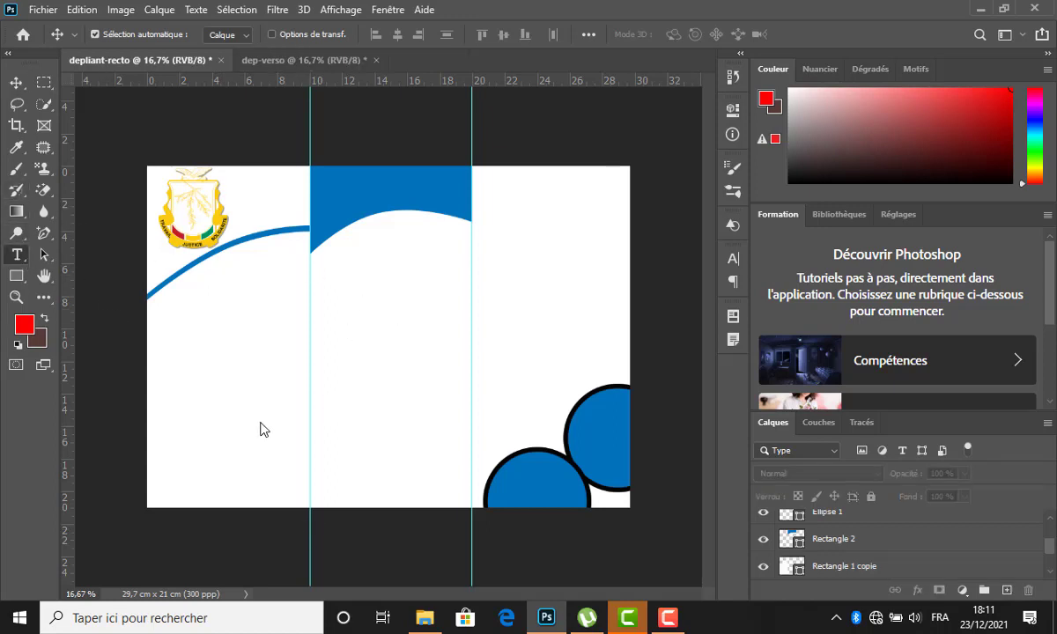
left_click(385, 380)
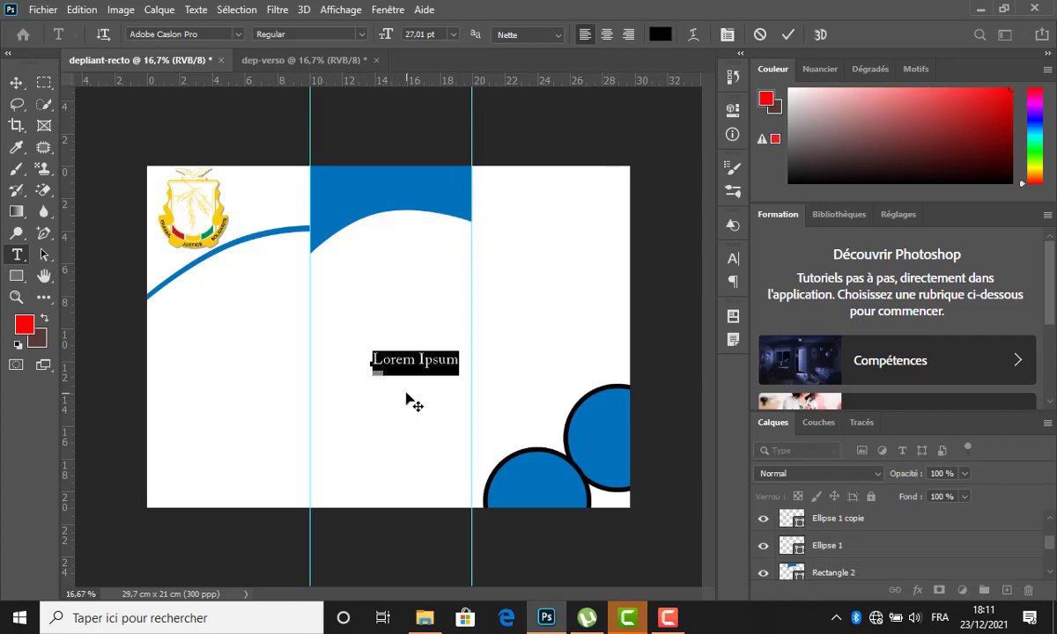
type("DESCR")
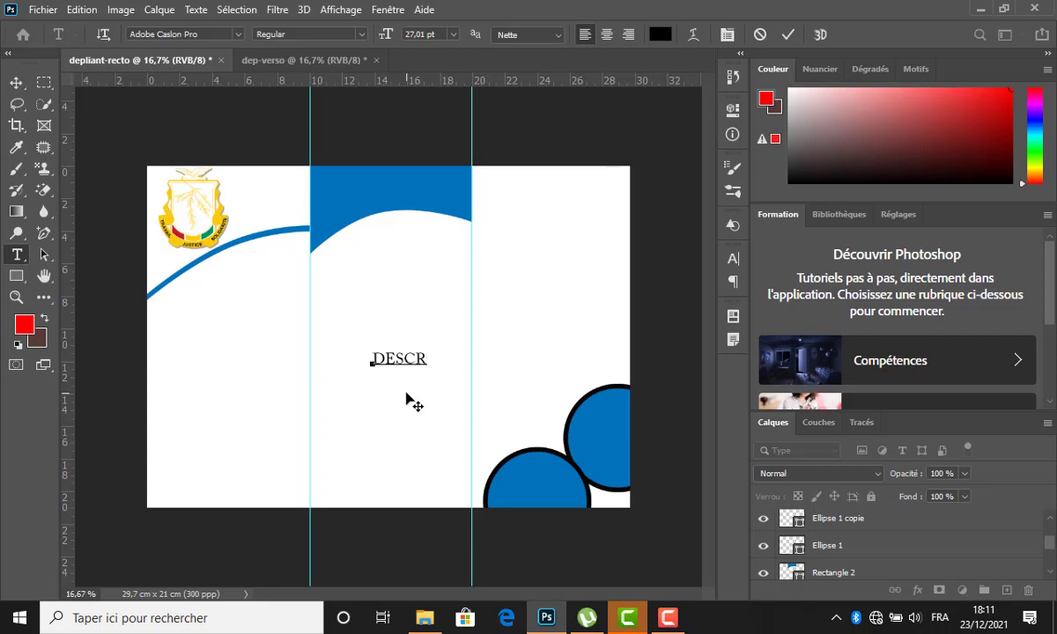
type("ION")
left_click_drag(437, 382, 240, 309)
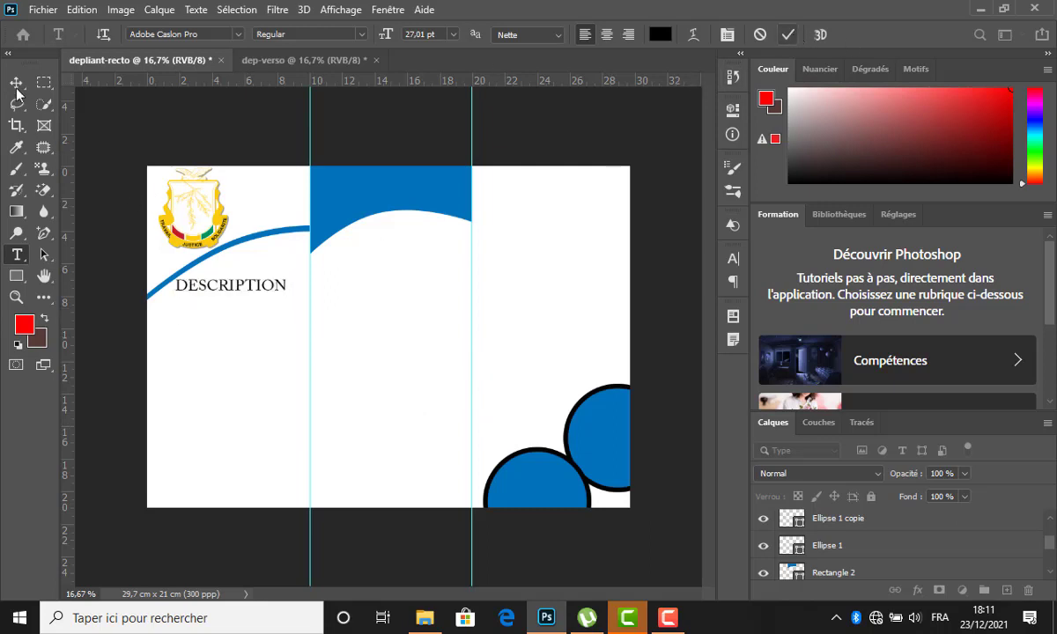
key("ctrl+Return")
key("v")
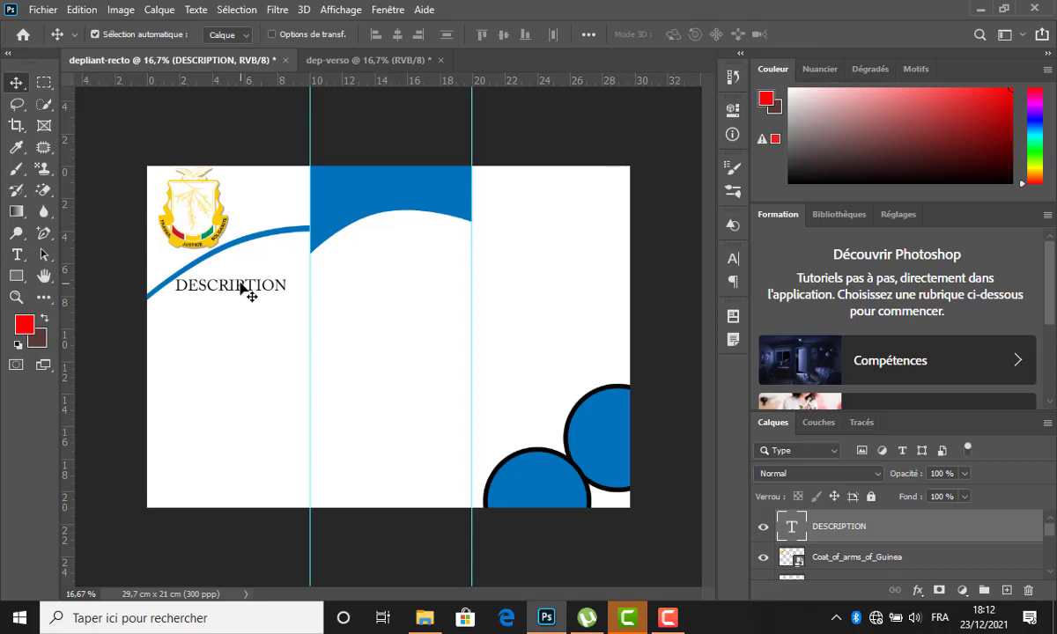
Create three stacked copies of the DESCRIPTION text beside the coat of arms at 18.01 pt.
left_click_drag(240, 286, 296, 189)
double_click(304, 192)
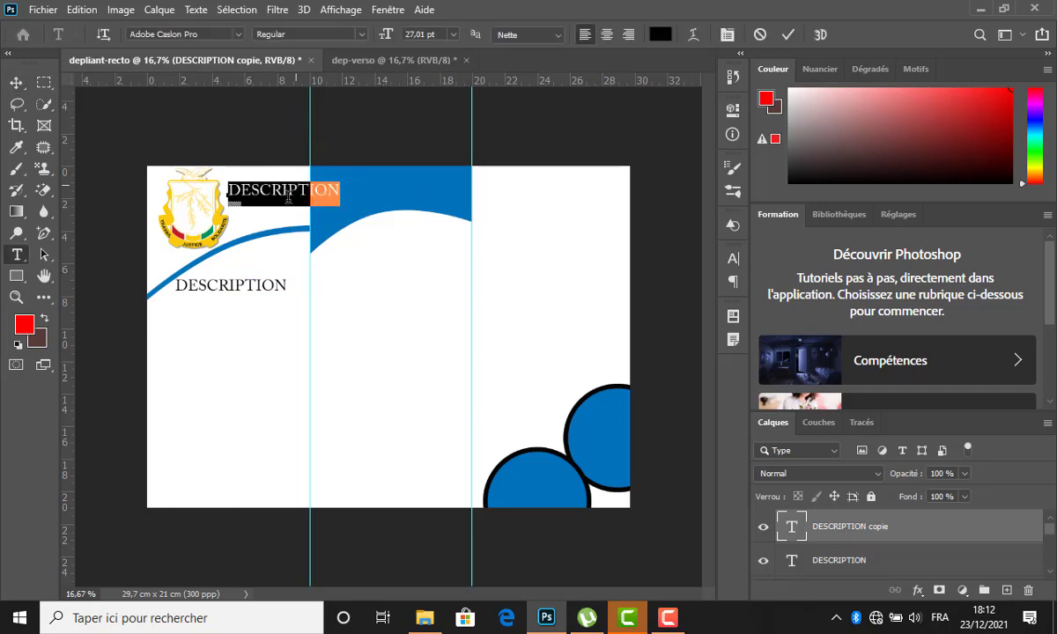
left_click_drag(384, 37, 377, 37)
left_click(789, 42)
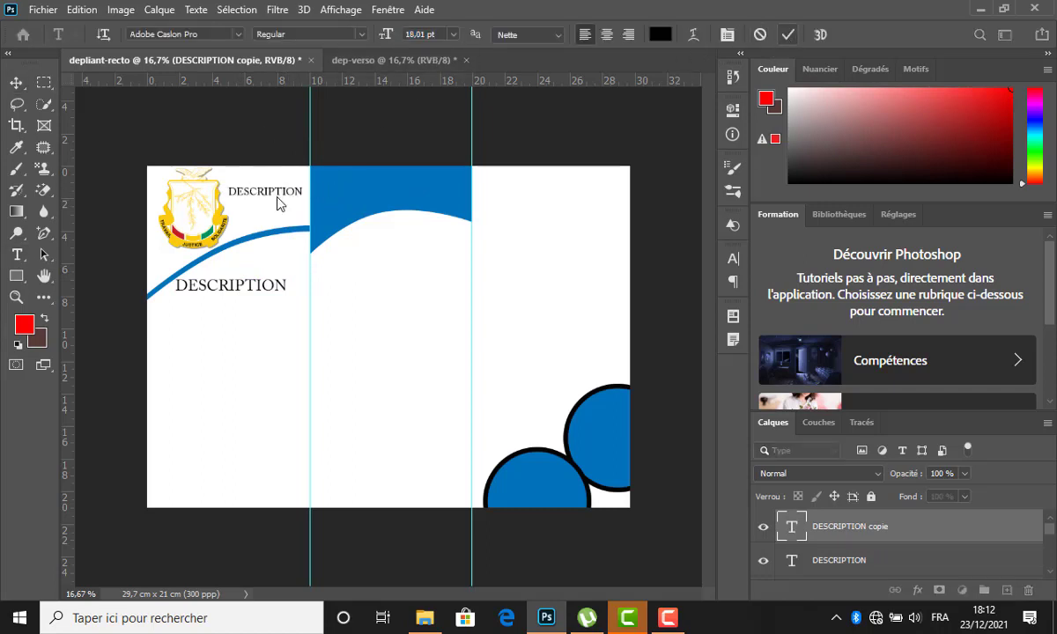
key("v")
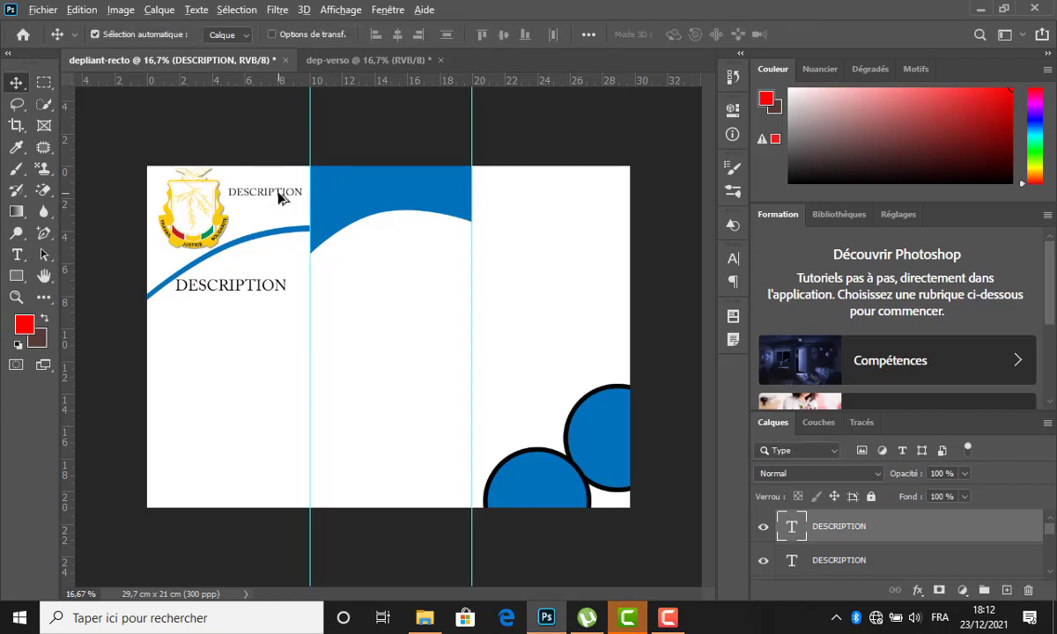
left_click_drag(278, 196, 276, 229)
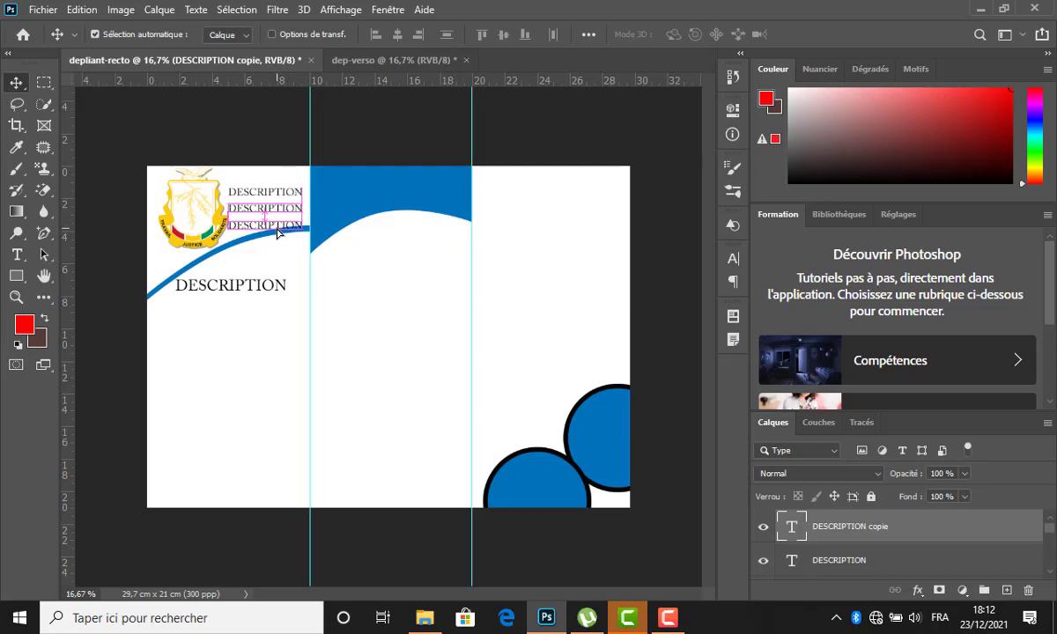
Duplicate the large DESCRIPTION title into the middle panel below the blue shape and change the copy's text to SERVICES.
left_click(261, 288)
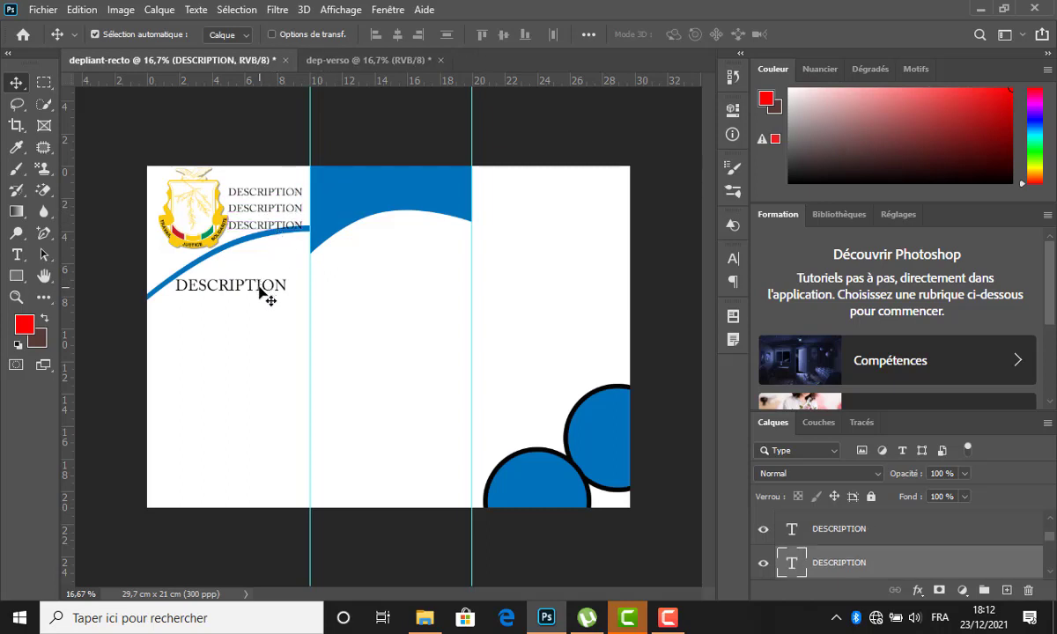
left_click_drag(269, 288, 417, 279)
key("t")
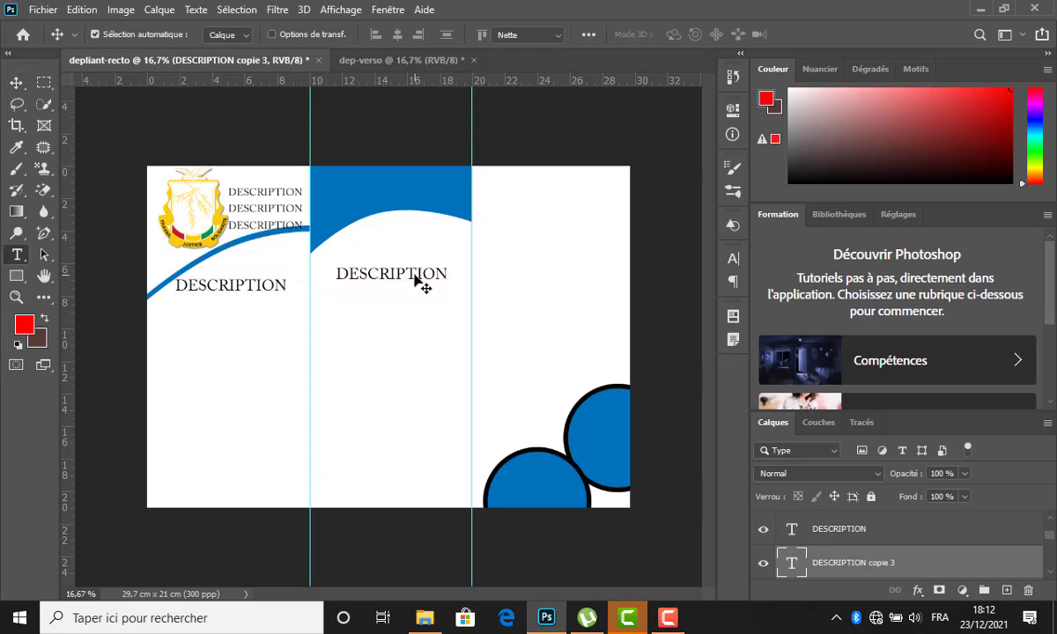
double_click(414, 276)
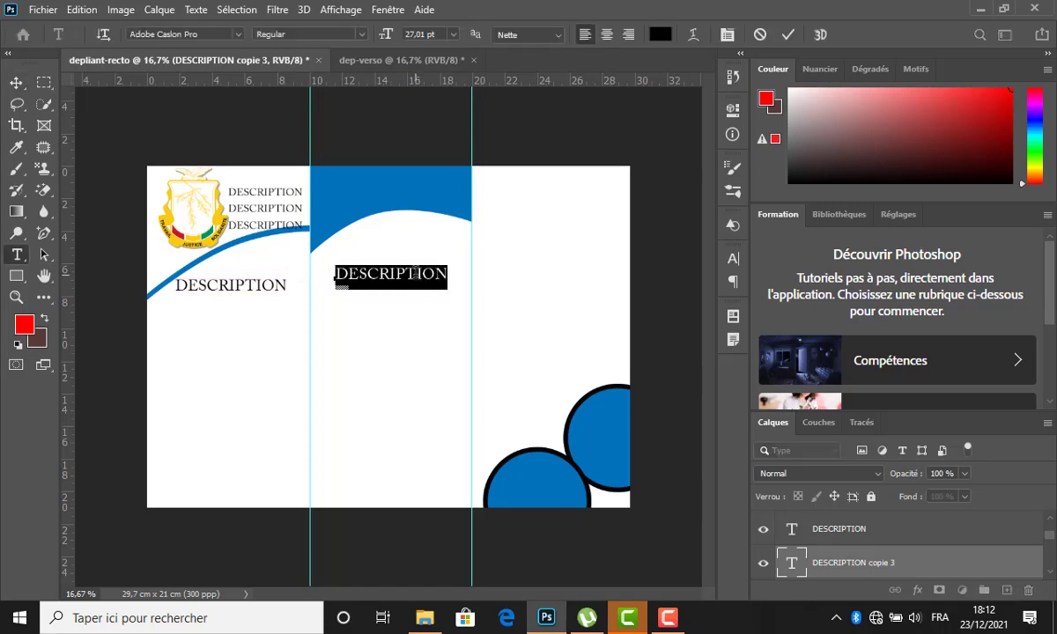
key("BackSpace")
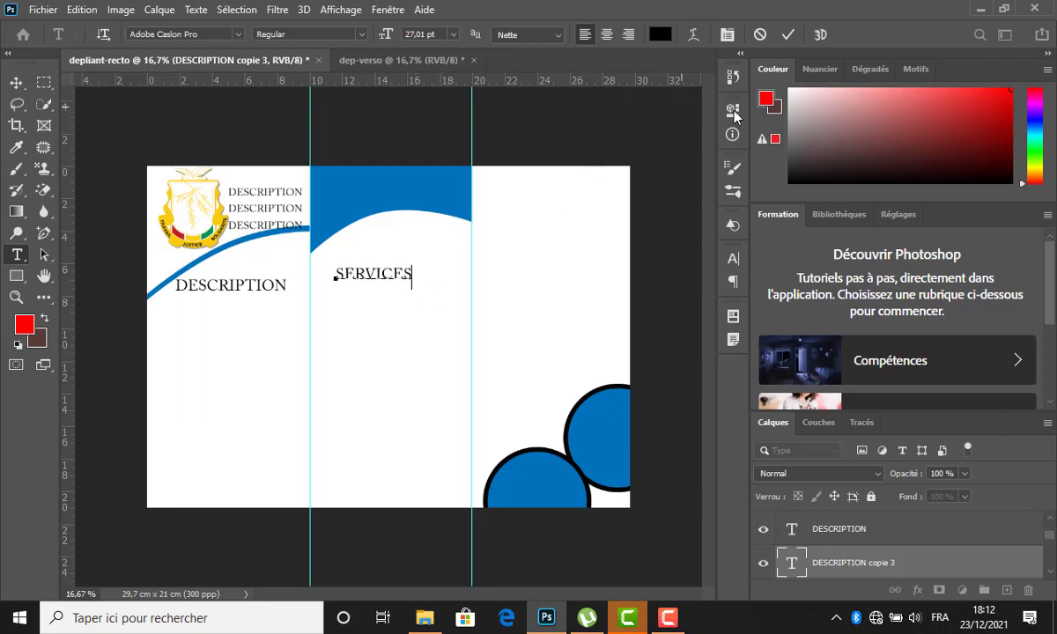
Finish editing the SERVICES title and duplicate it near the upper edge of the third panel.
left_click(16, 82)
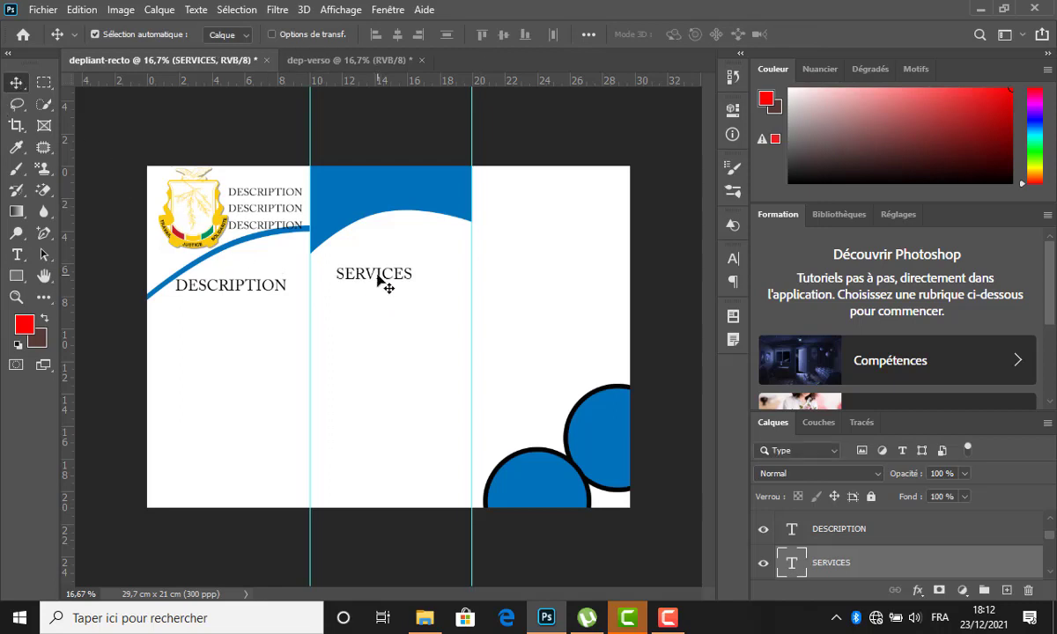
left_click_drag(380, 276, 560, 197)
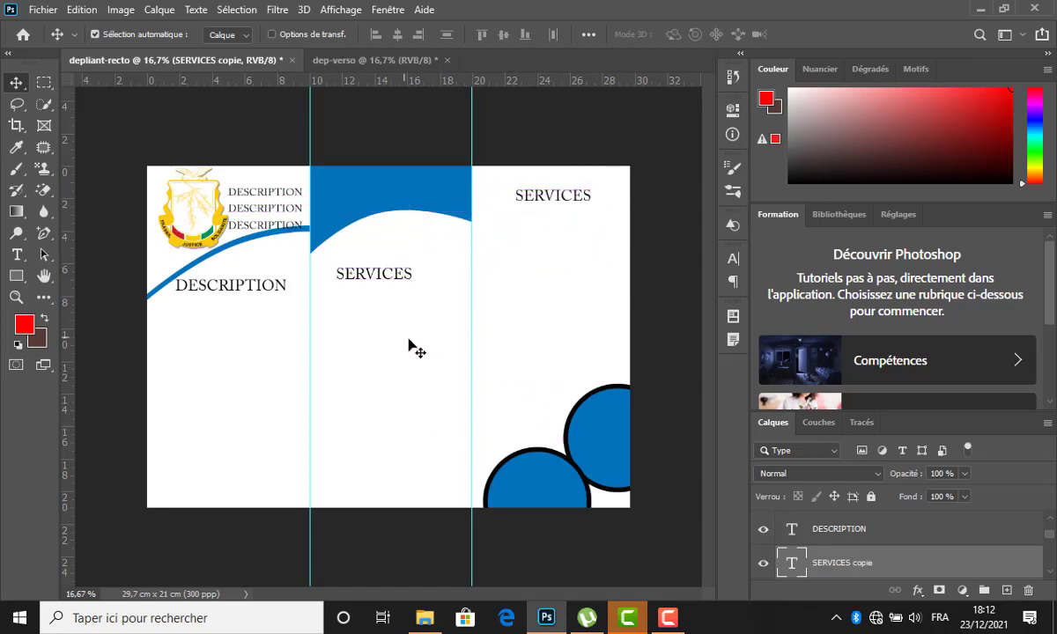
left_click(378, 215)
left_click(424, 618)
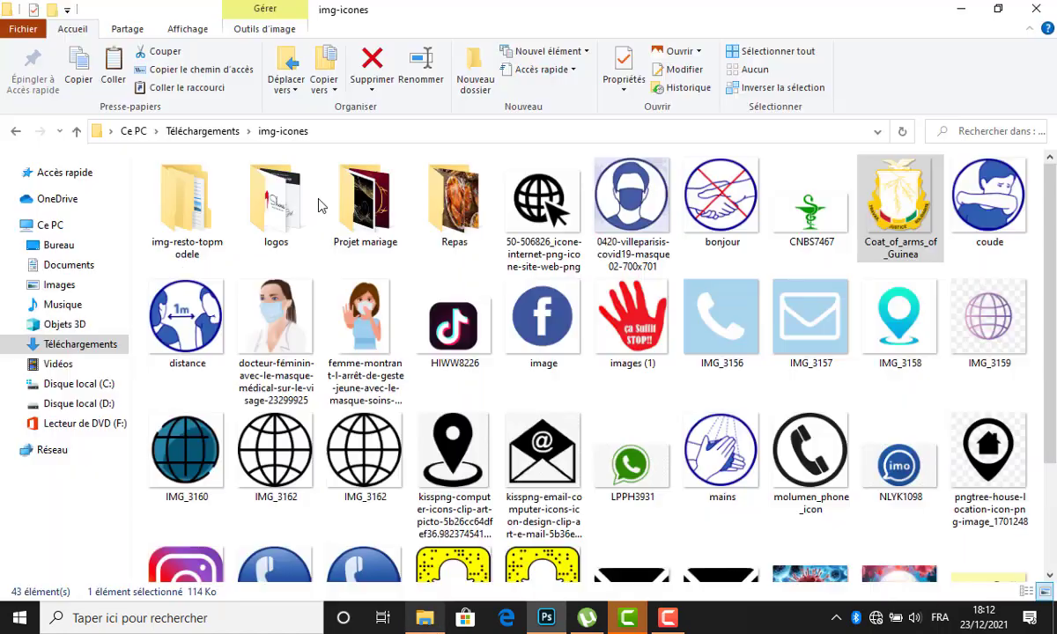
scroll(731, 422, "down", 3)
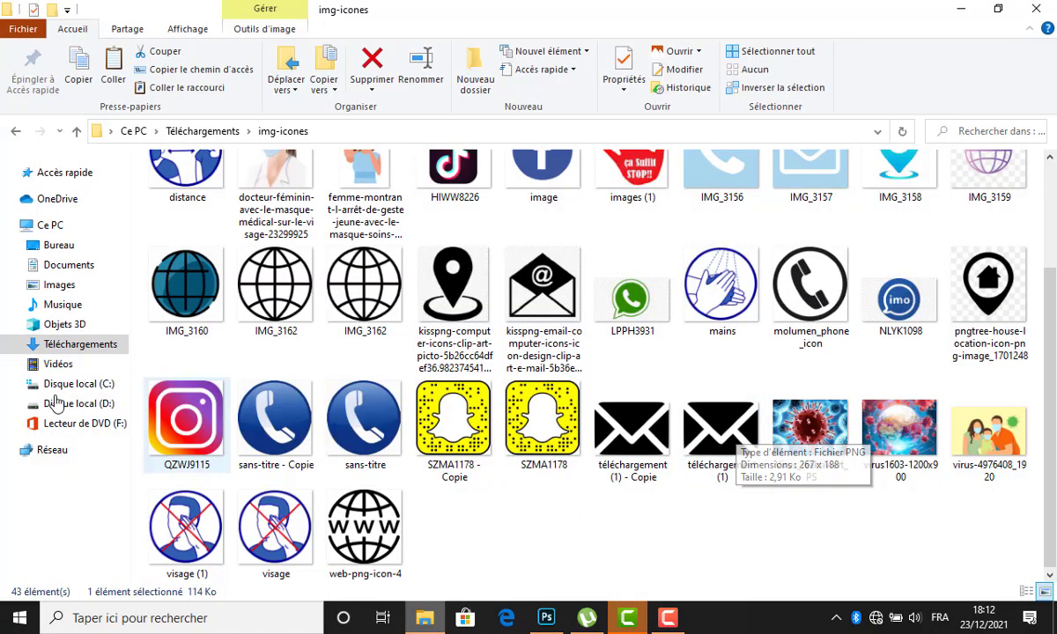
left_click(59, 285)
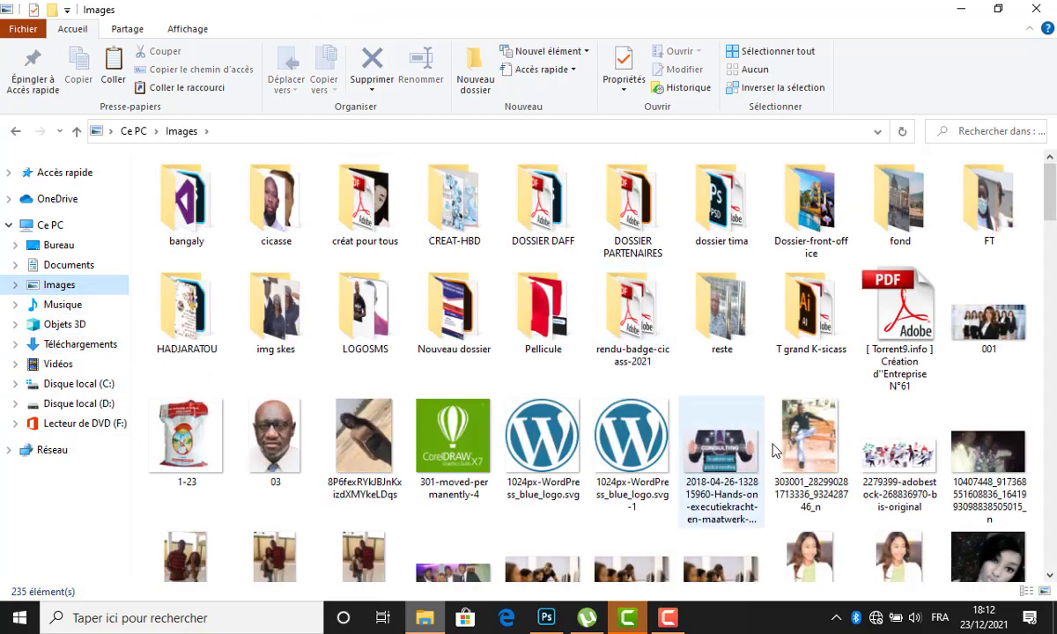
scroll(773, 451, "down", 5)
scroll(724, 414, "up", 2)
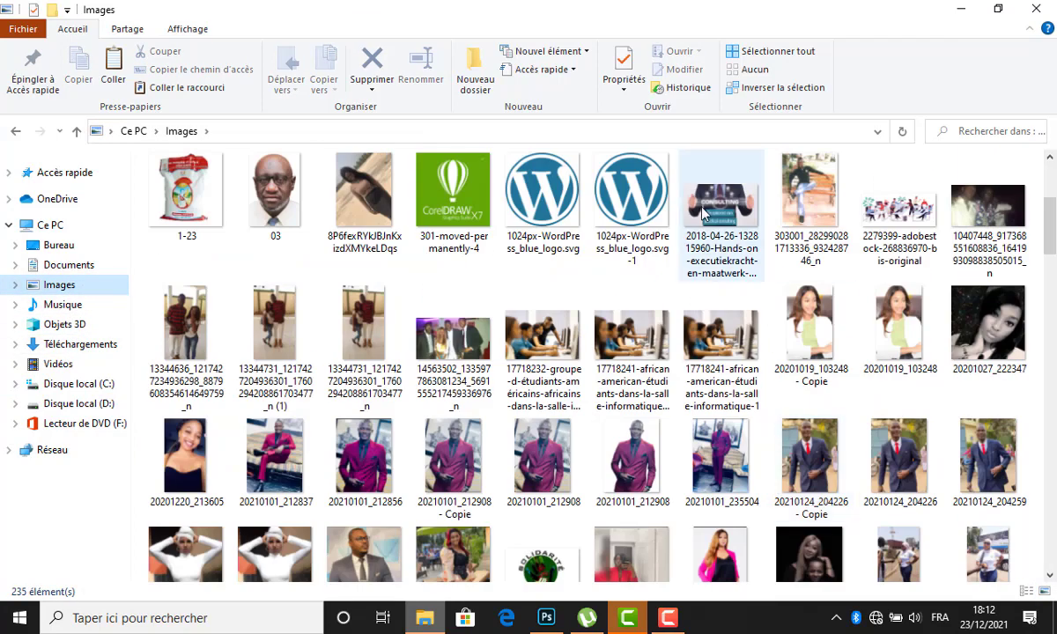
left_click_drag(705, 214, 394, 235)
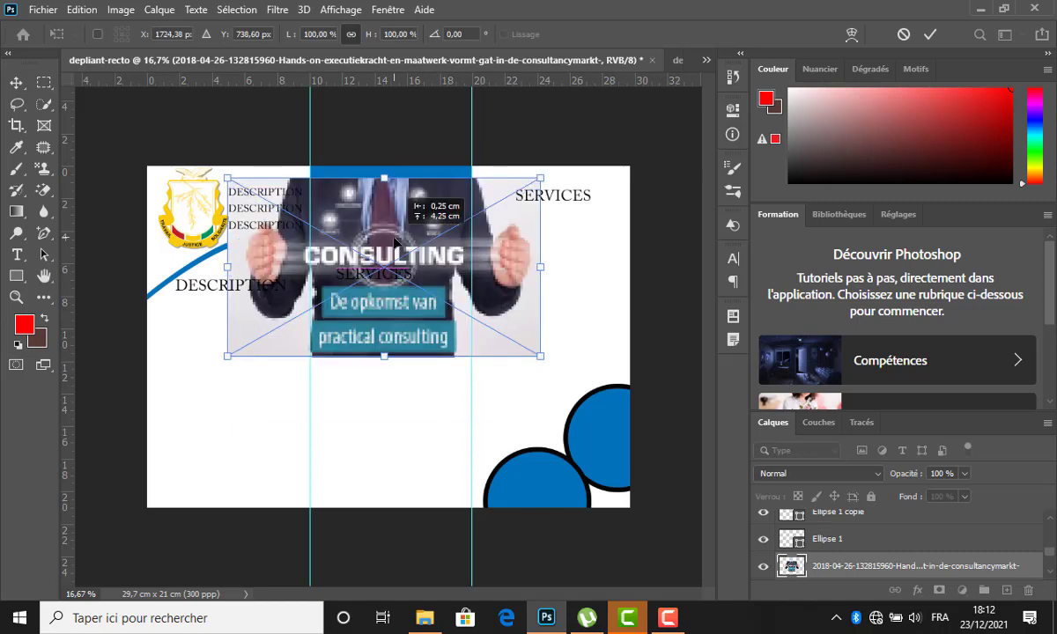
left_click(929, 33)
Clip the consulting image to the middle panel's blue shape and move it up so the word CONSULTING shows inside.
left_click(423, 169)
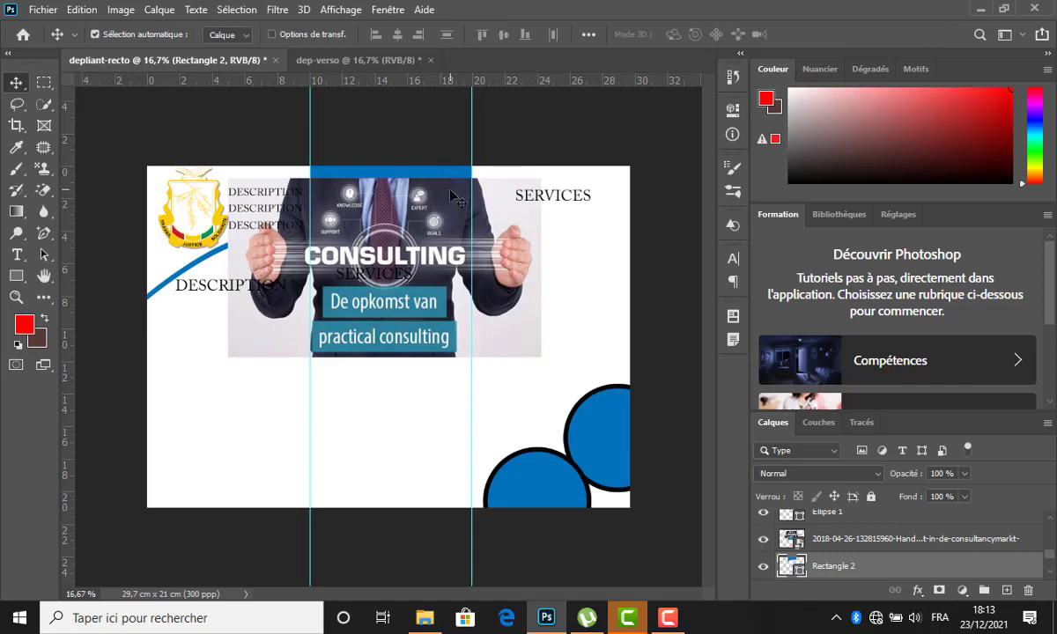
left_click(411, 207)
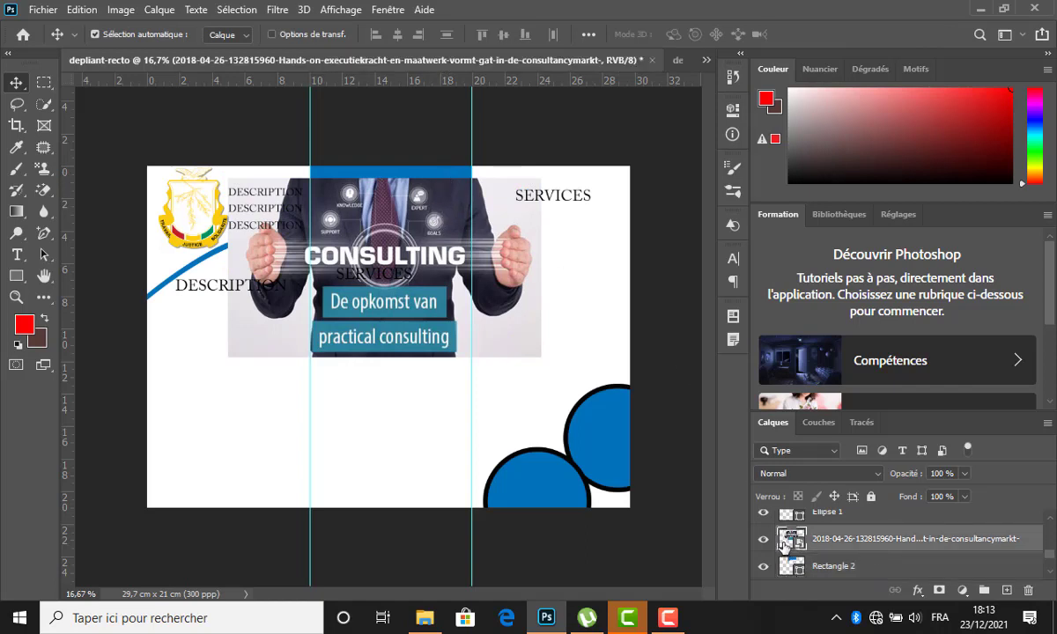
left_click(784, 546, "alt")
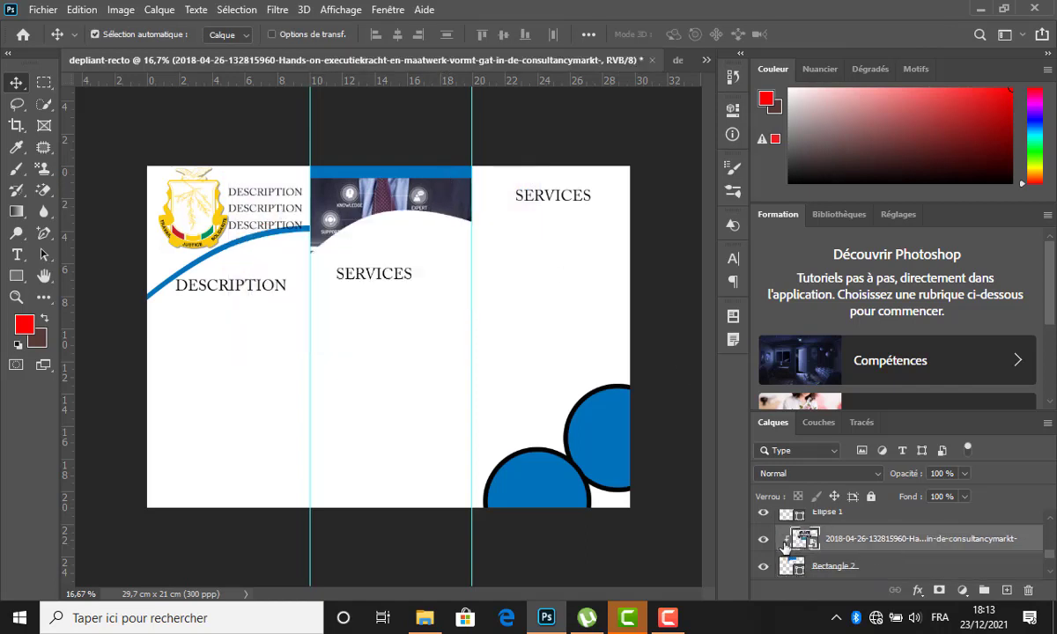
left_click_drag(362, 183, 361, 137)
left_click(341, 375)
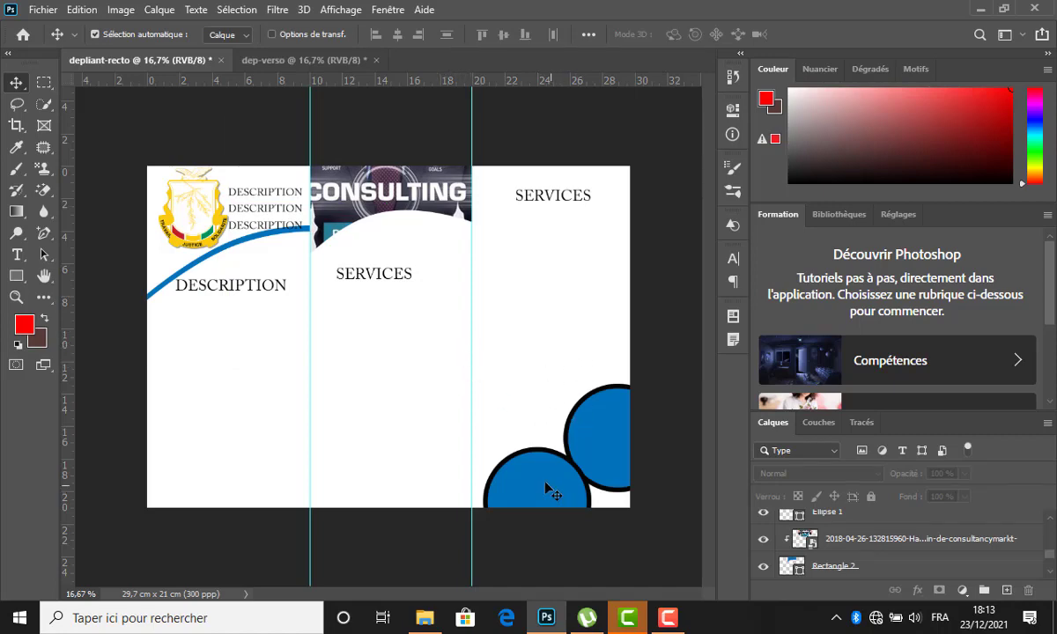
Place the photos WhatsApp Image 2021-06-08 at 11.36.39 and 11.36.40 (1) from the Images folder into depliant-recto.
left_click(421, 618)
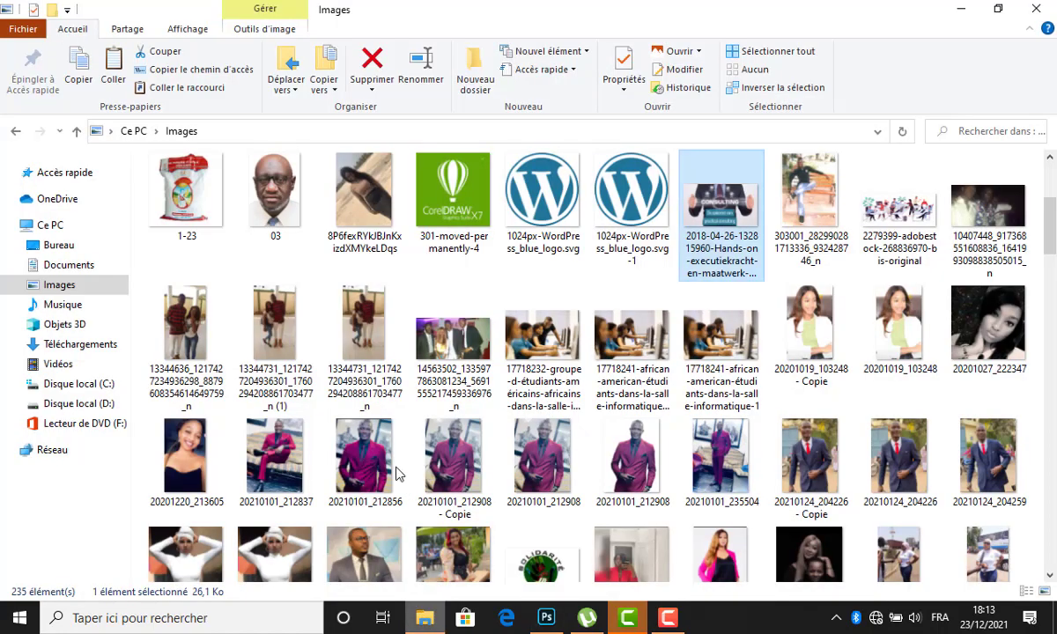
scroll(596, 506, "down", 10)
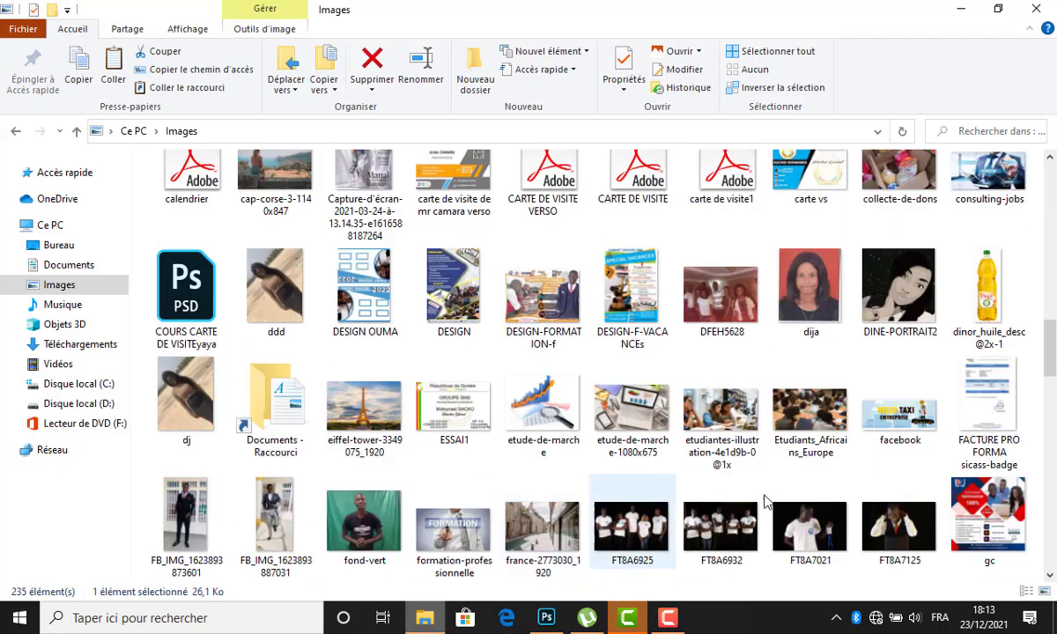
scroll(766, 503, "down", 4)
left_click_drag(1053, 427, 1053, 547)
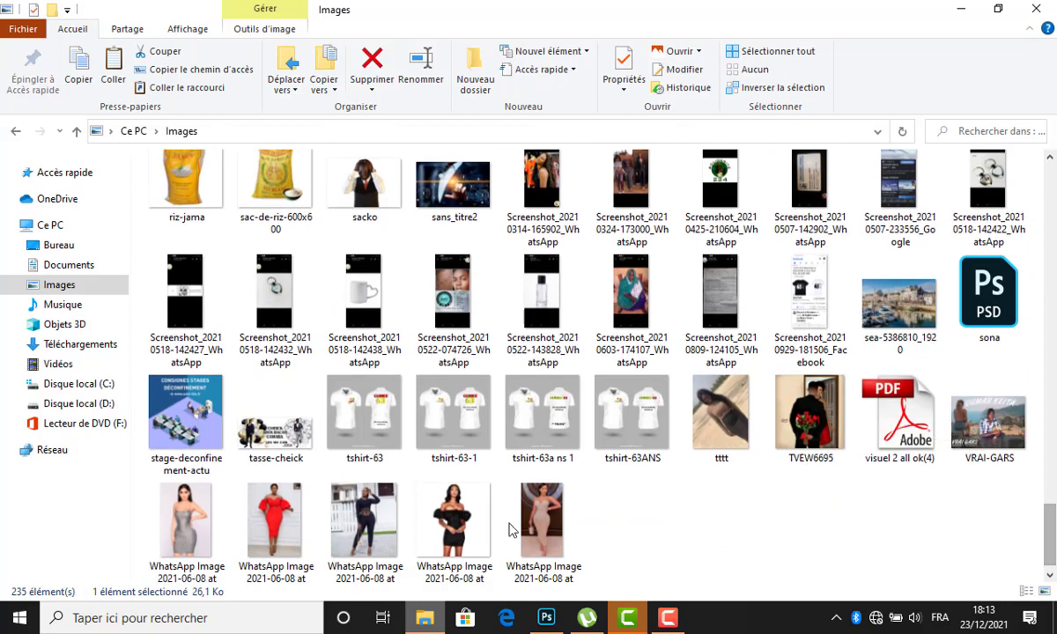
left_click(365, 513)
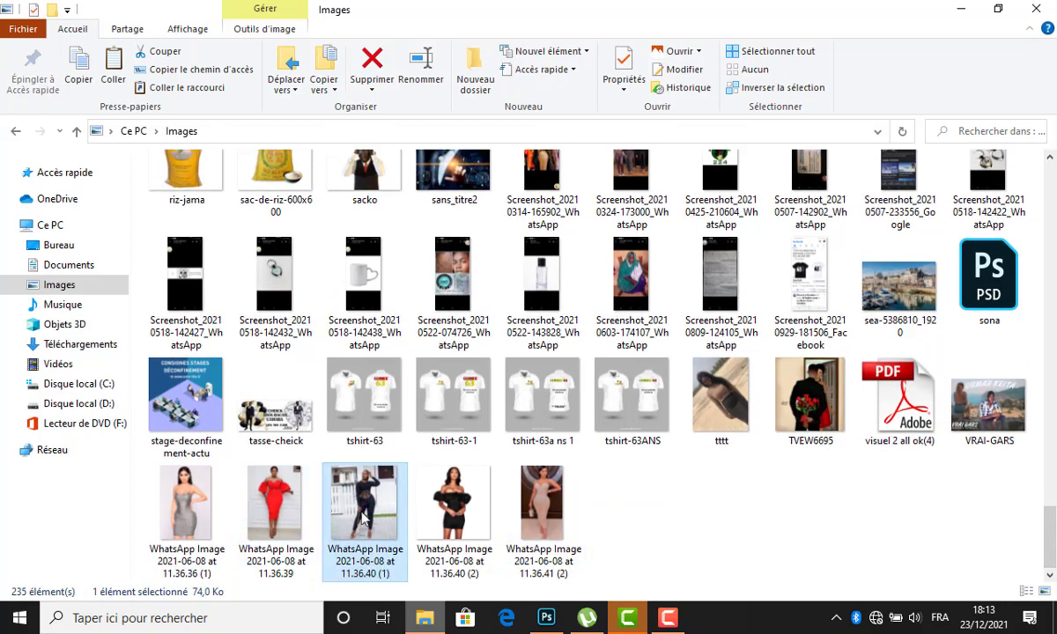
left_click(275, 506, "ctrl")
left_click_drag(276, 507, 369, 440)
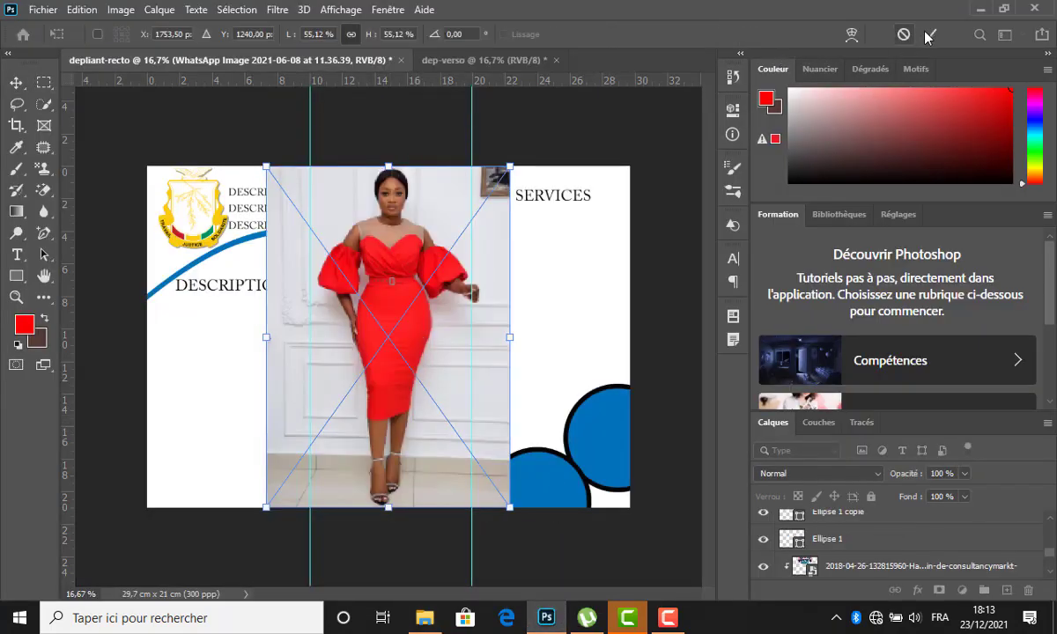
left_click(929, 34)
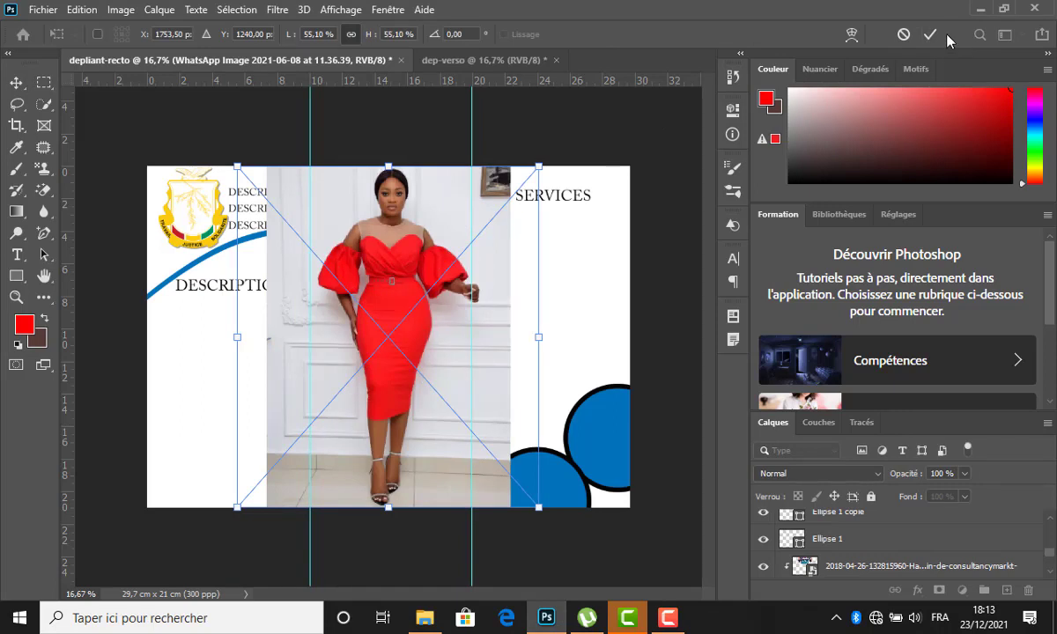
left_click(929, 34)
key("Return")
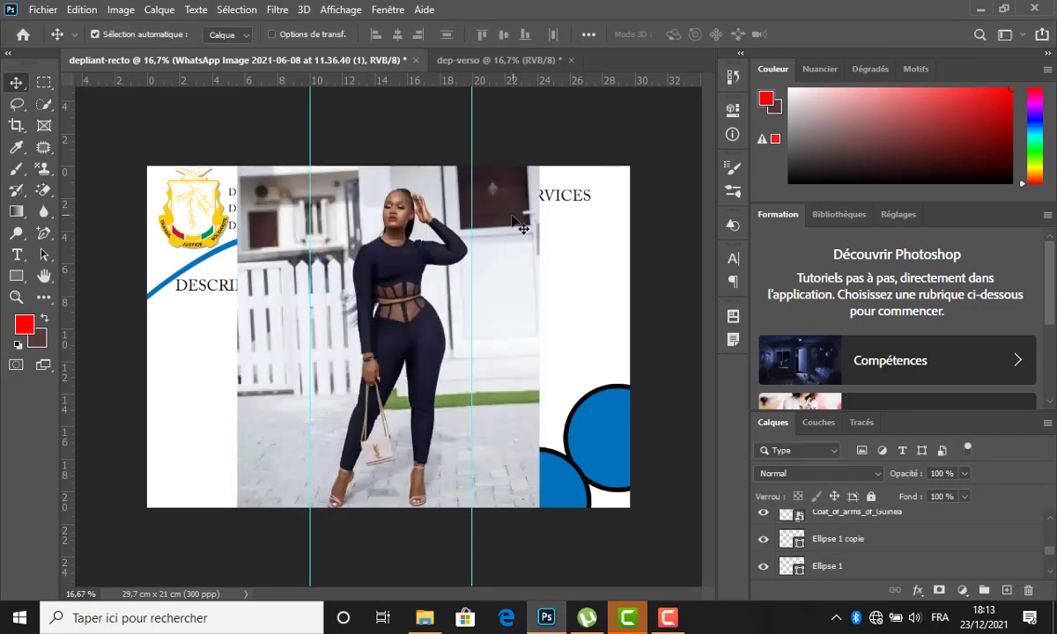
Shrink the photo of the woman in the dark outfit and move it over the third panel's lower blue circle.
left_click_drag(523, 185, 538, 476)
key("ctrl+t")
key("Return")
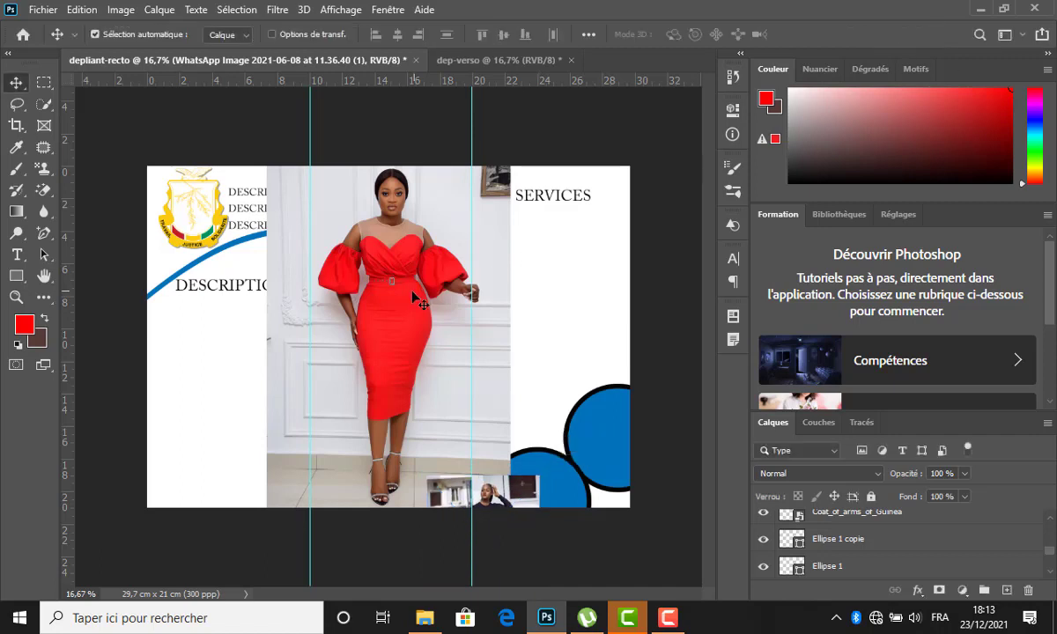
Move the red-dress photo towards the third panel and start a free transform on it.
left_click_drag(386, 272, 526, 297)
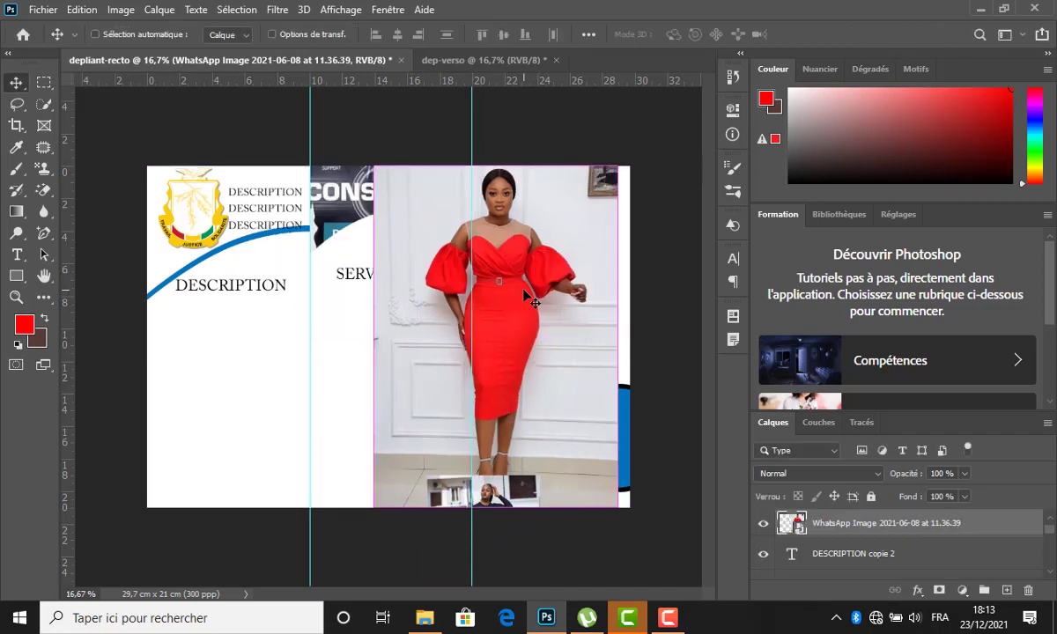
key("ctrl+t")
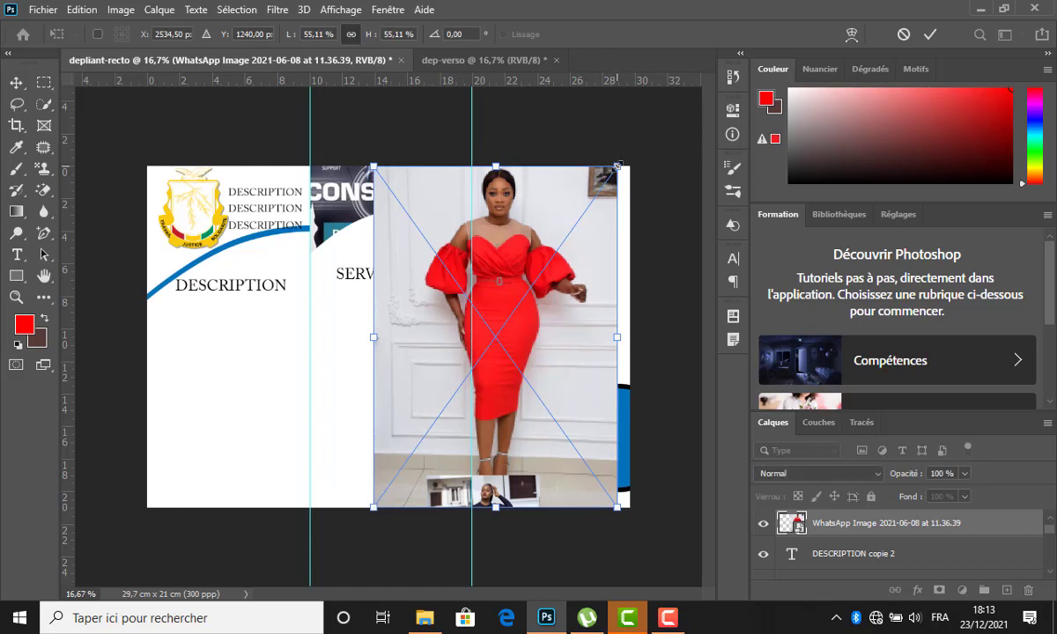
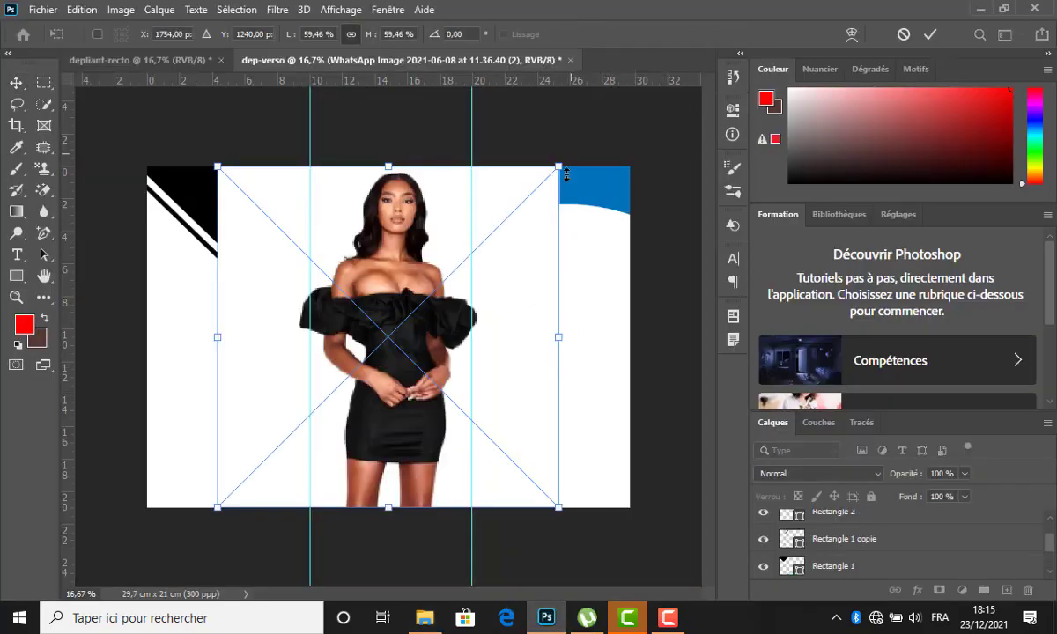
Scale the placed black-dress photo in dep-verso to 20.24% and position it in the lower half of the first panel.
left_click_drag(559, 165, 472, 299)
left_click_drag(395, 305, 255, 388)
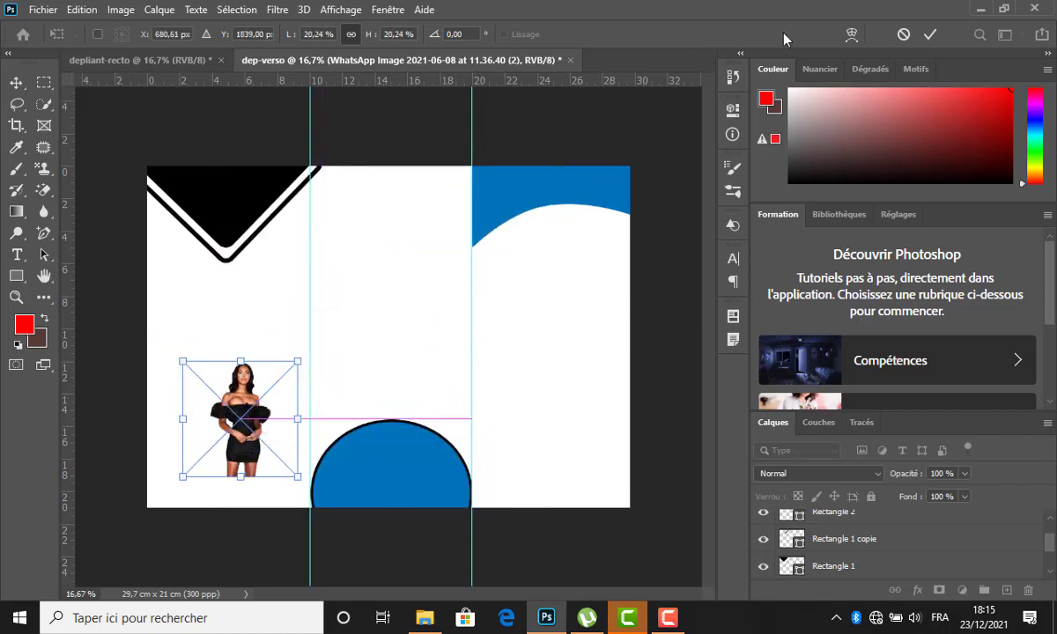
left_click(929, 33)
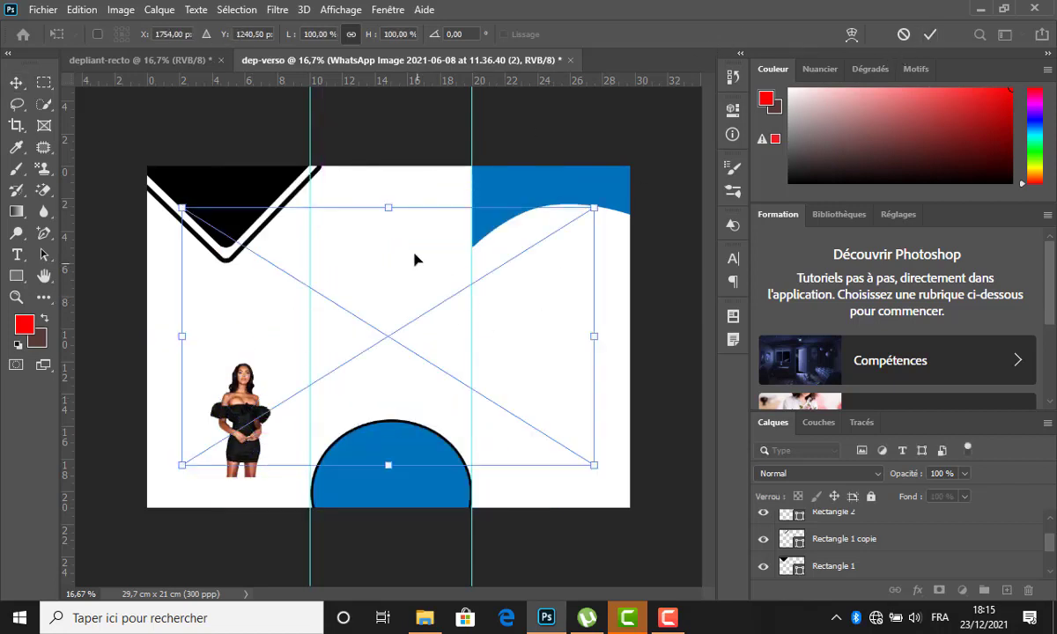
Scale the sans_titre2 image to 27.69% in the middle panel and the grey-dress photo to 13.30% beside it.
left_click_drag(593, 208, 446, 301)
left_click(929, 35)
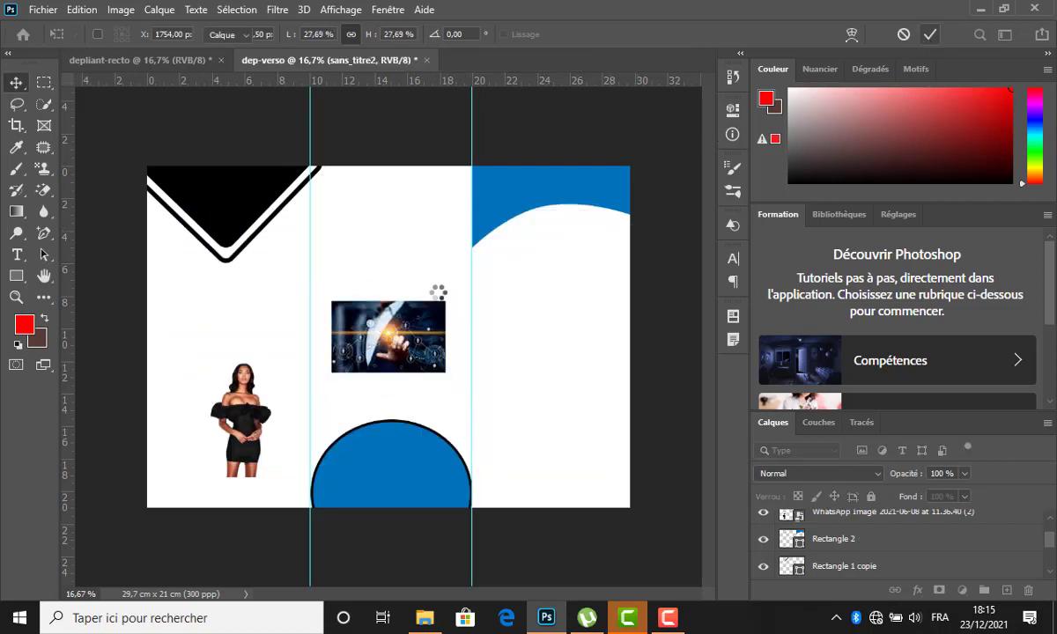
left_click_drag(511, 164, 415, 296)
left_click_drag(389, 335, 474, 343)
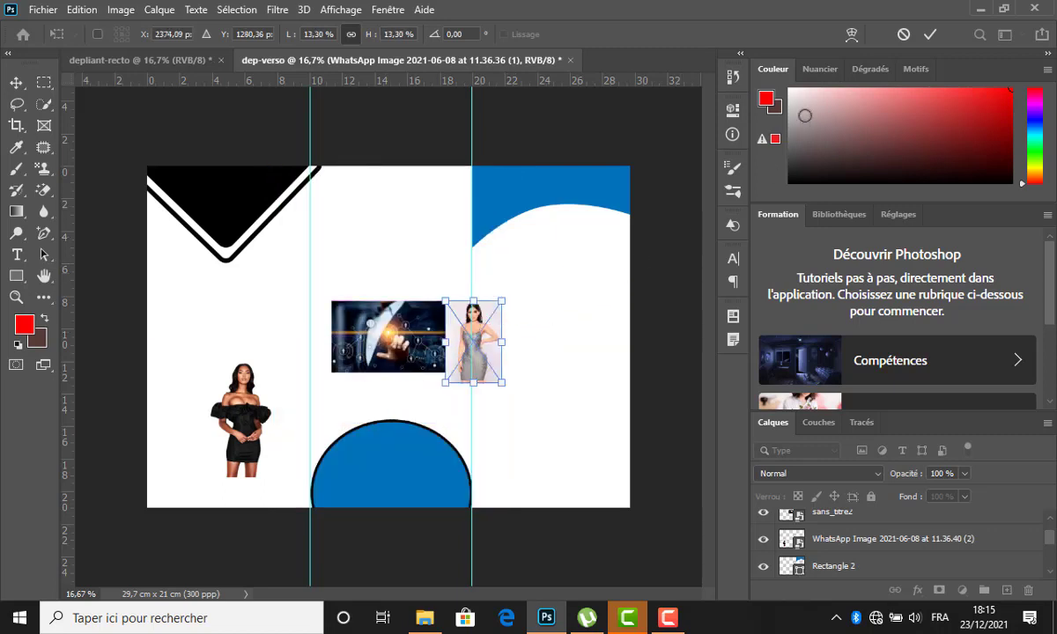
left_click(929, 36)
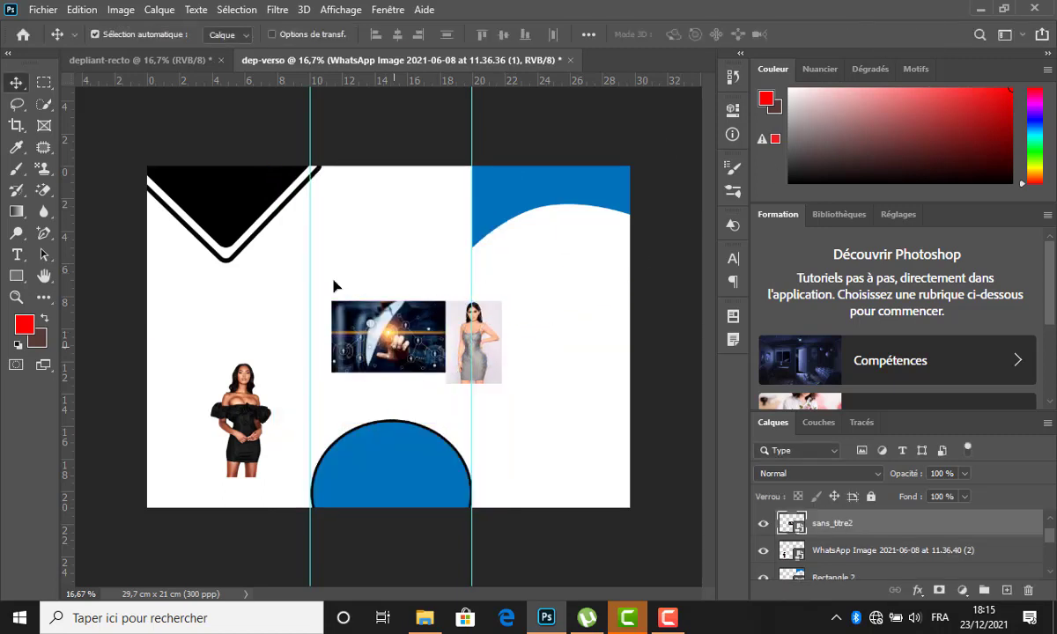
Move sans_titre2 over the first panel's black triangle, put its layer directly above Rectangle 1 and clip it to that shape.
left_click_drag(382, 355, 198, 228)
left_click(268, 185)
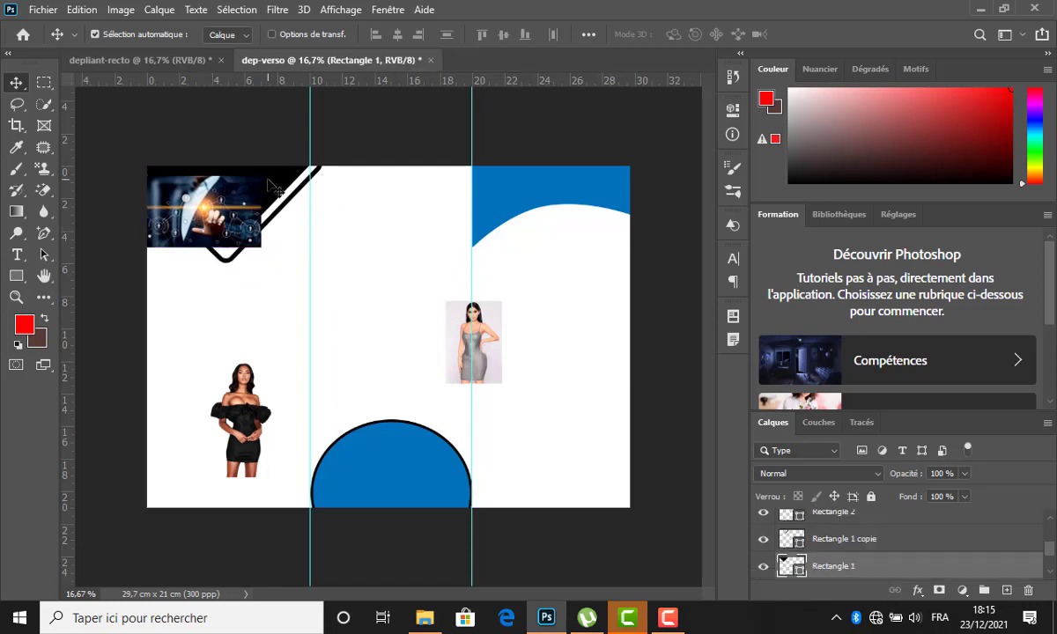
left_click(209, 206)
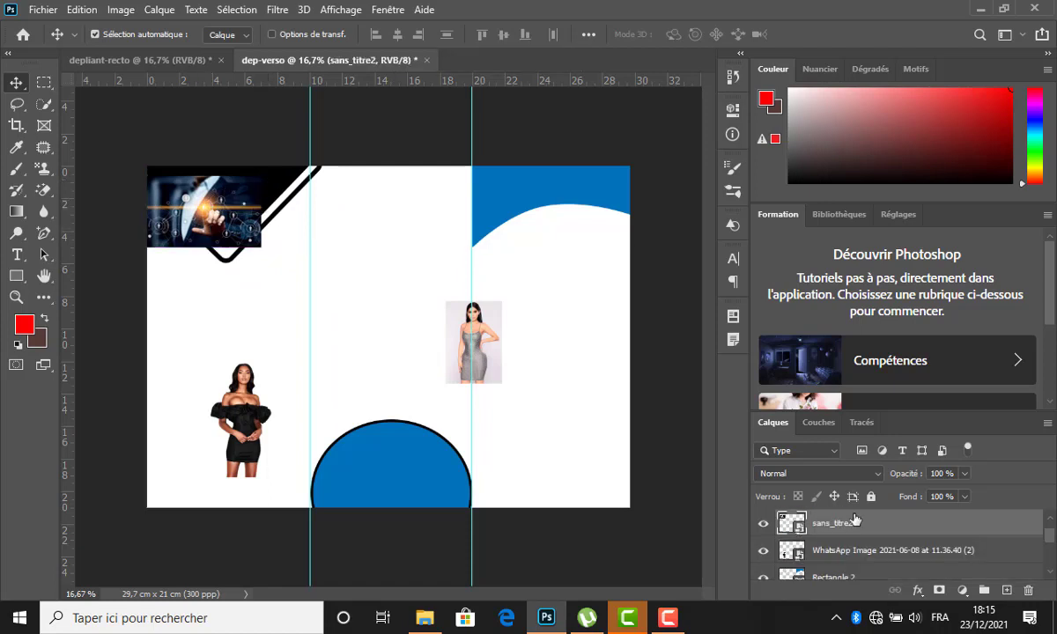
left_click_drag(828, 521, 847, 539)
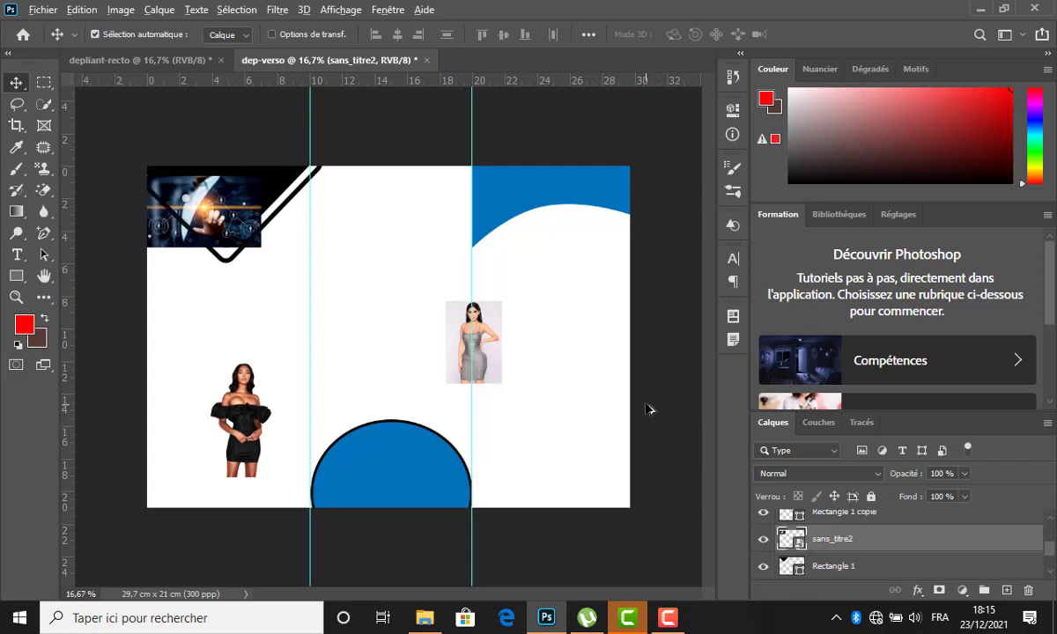
key("ctrl+alt+g")
Reposition the clipped sans_titre2 image and scale it to 40.08% so it fills the triangle.
left_click_drag(225, 206, 297, 152)
key("ctrl+t")
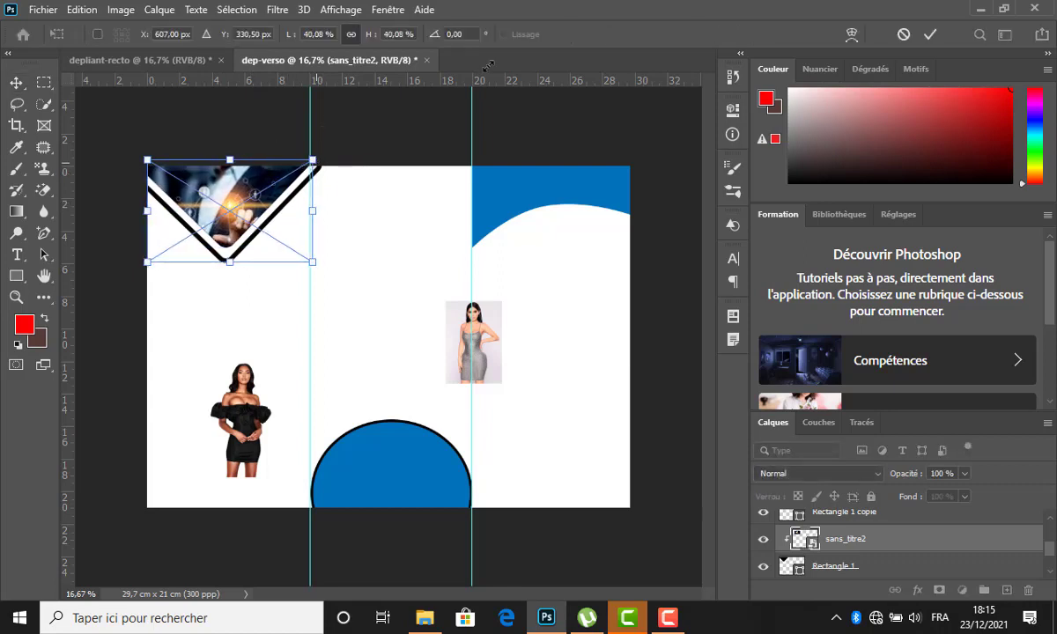
left_click(929, 34)
Move the black-dress photo onto the middle panel's blue ellipse, put its layer directly above Ellipse 1 and clip it to that shape.
left_click_drag(259, 449, 399, 487)
left_click(450, 480)
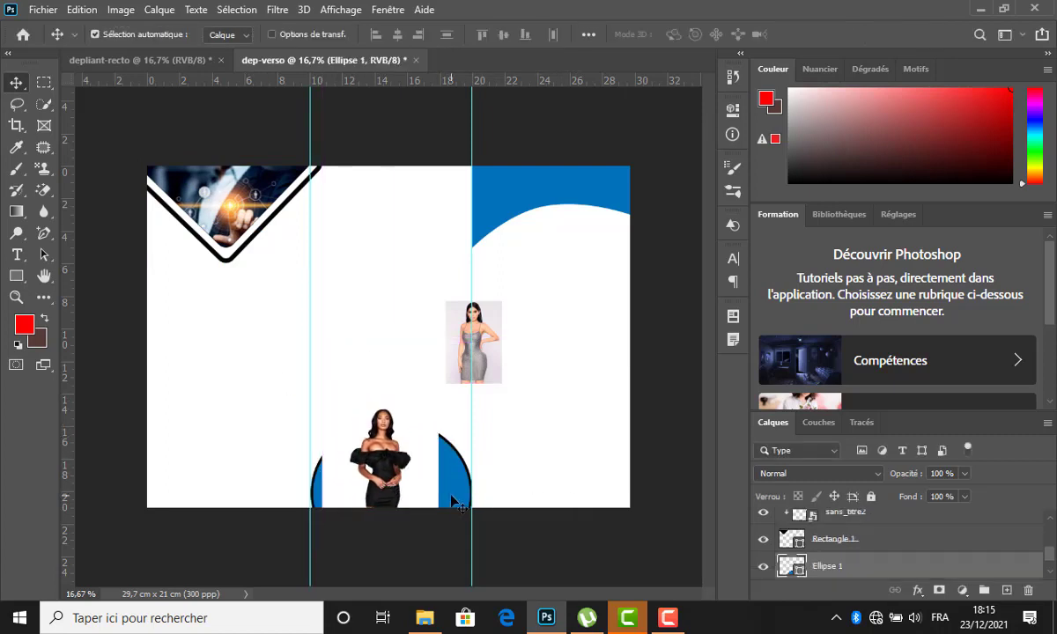
left_click(392, 465)
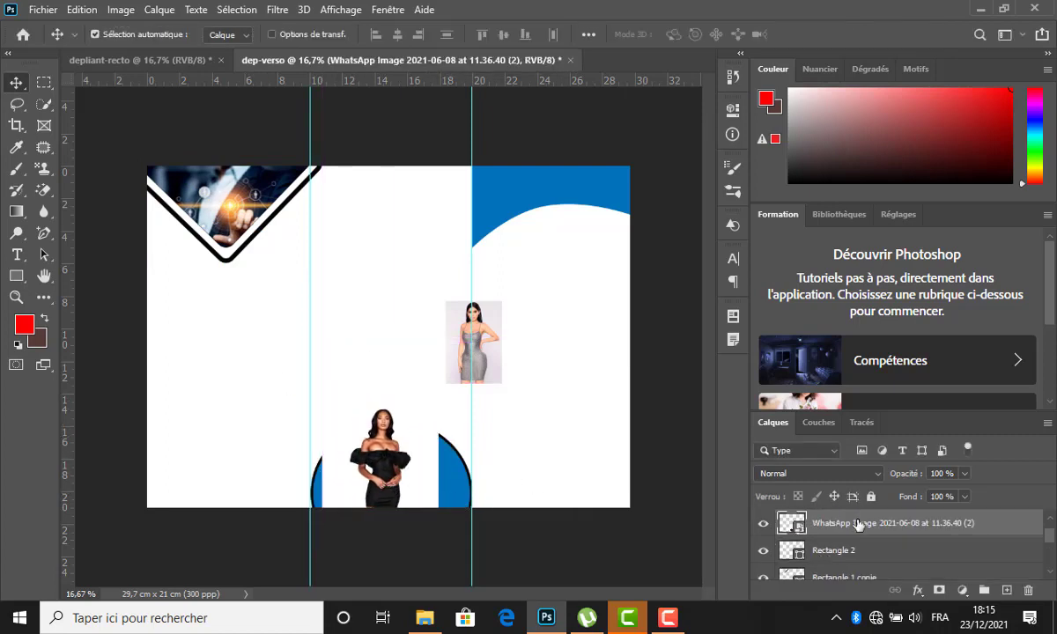
left_click_drag(802, 525, 849, 553)
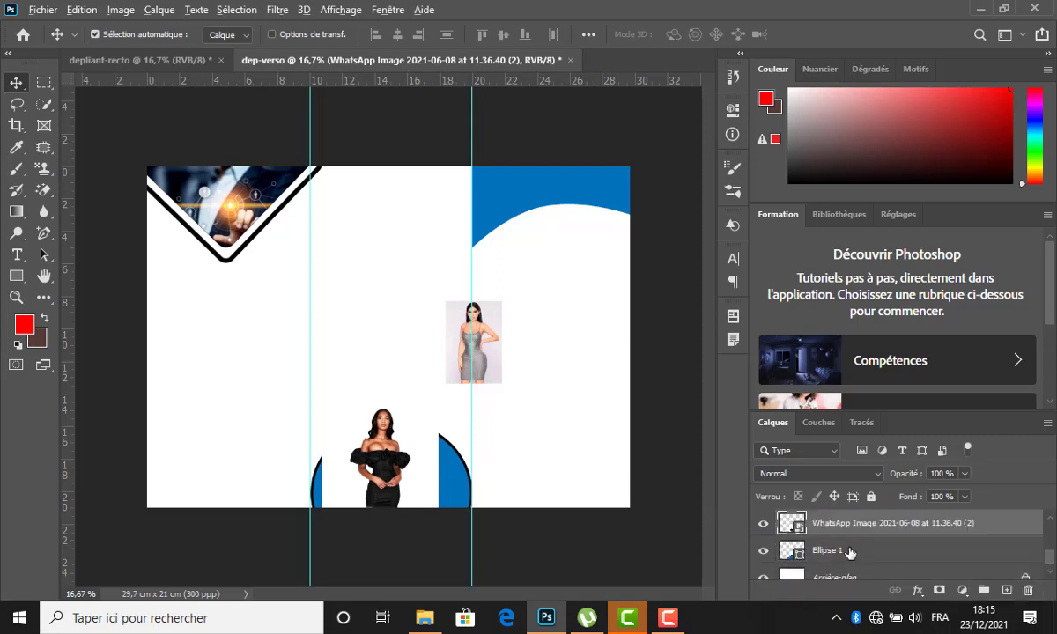
key("ctrl+alt+g")
key("ctrl")
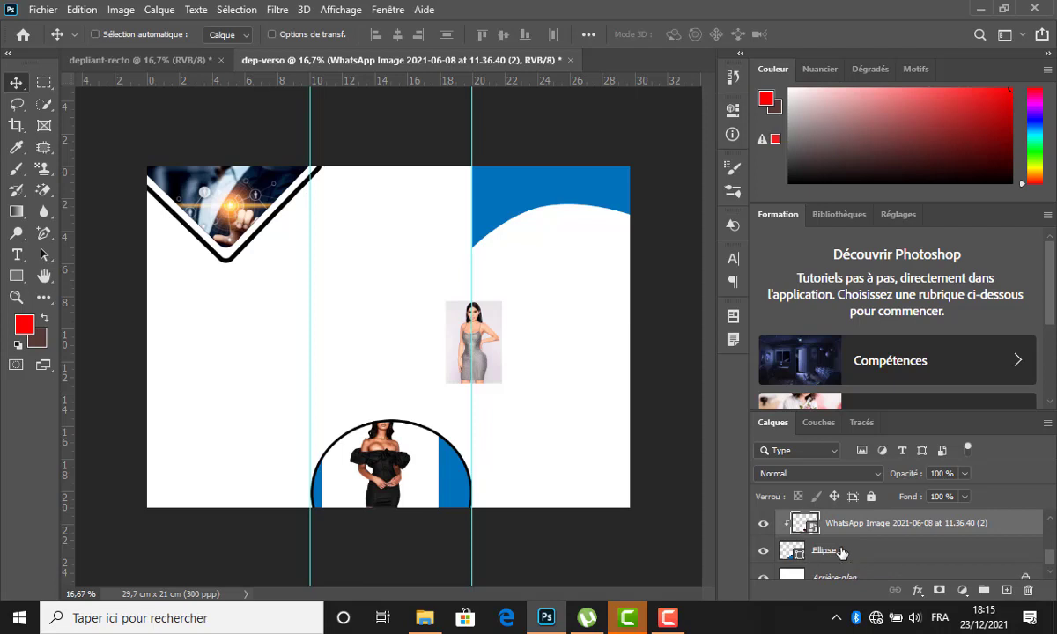
Scale the clipped black-dress photo to 32.45% and reposition it so her head and shoulders fill the ellipse.
key("ctrl+t")
left_click_drag(379, 449, 379, 478)
left_click_drag(438, 435, 475, 402)
left_click_drag(433, 464, 468, 451)
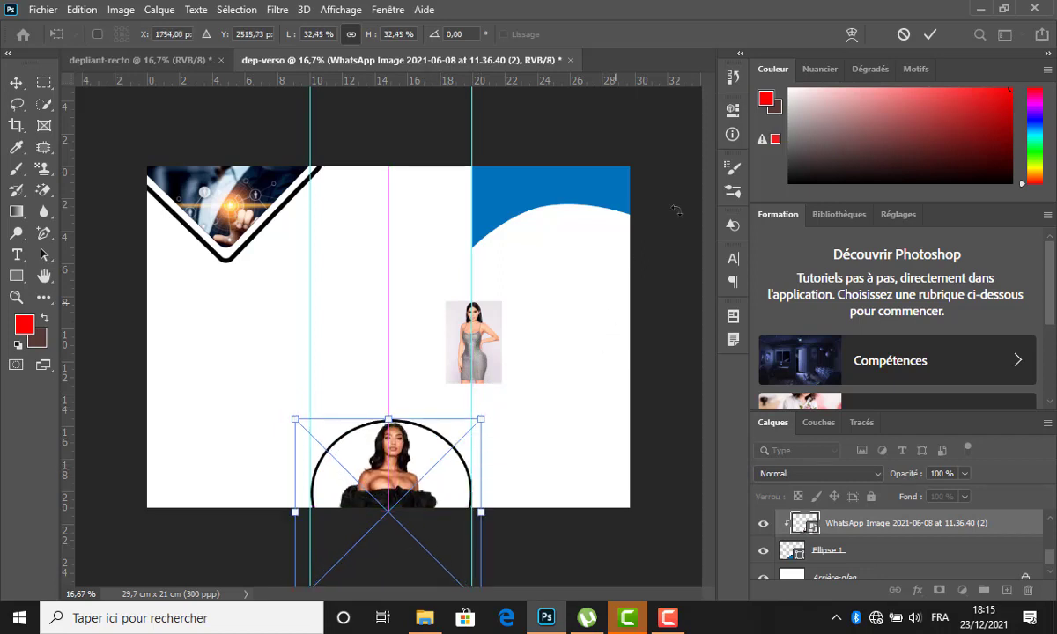
left_click(929, 35)
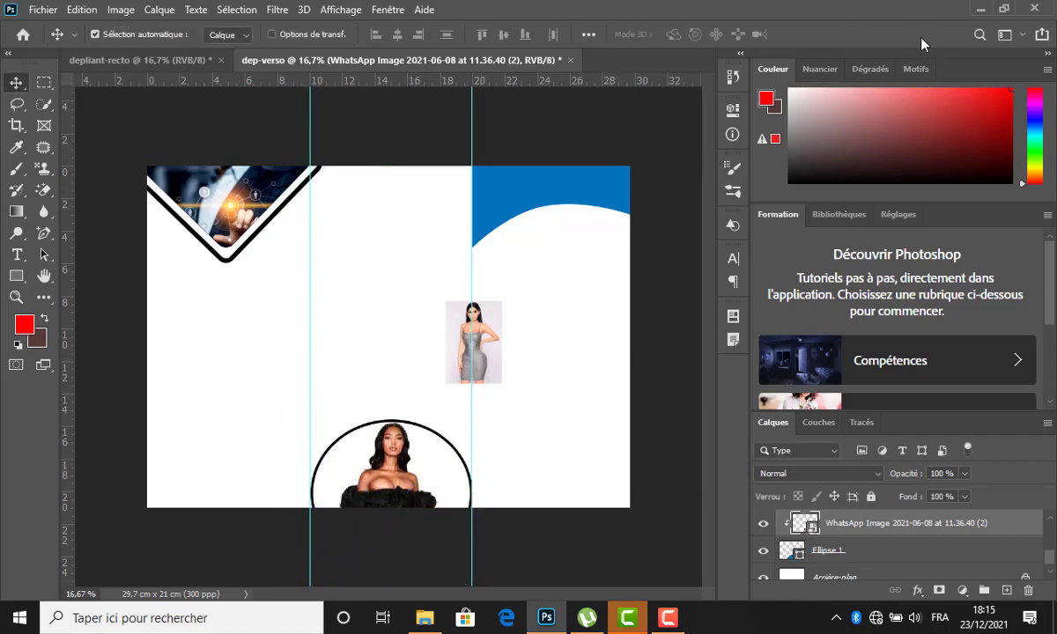
Move the grey-dress photo onto the third panel's blue curved shape and clip it to Rectangle 2.
left_click_drag(496, 361, 539, 282)
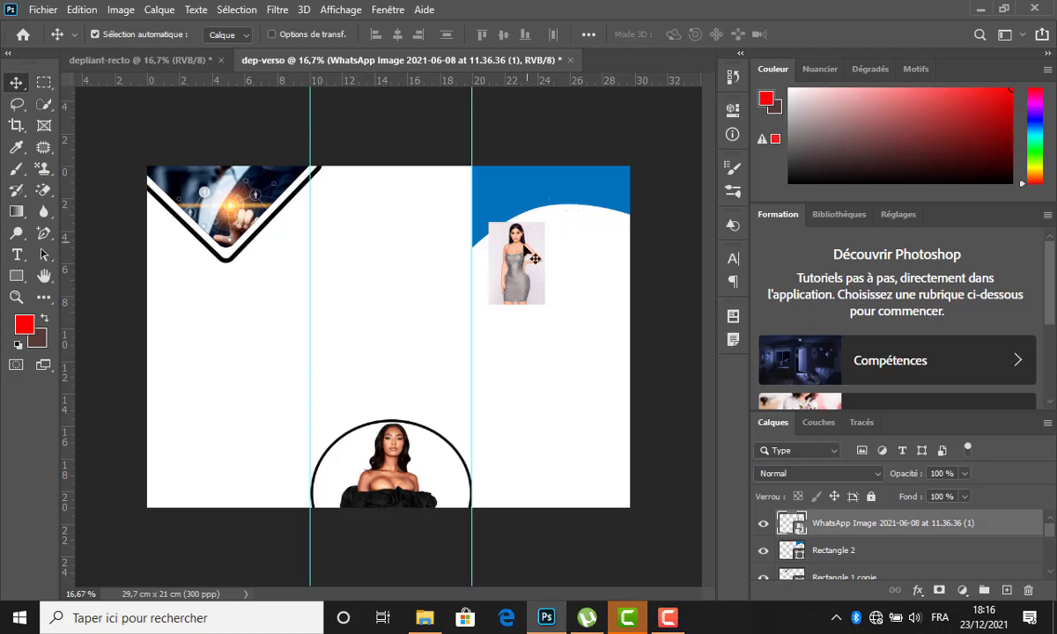
left_click_drag(529, 251, 529, 210)
left_click(582, 195)
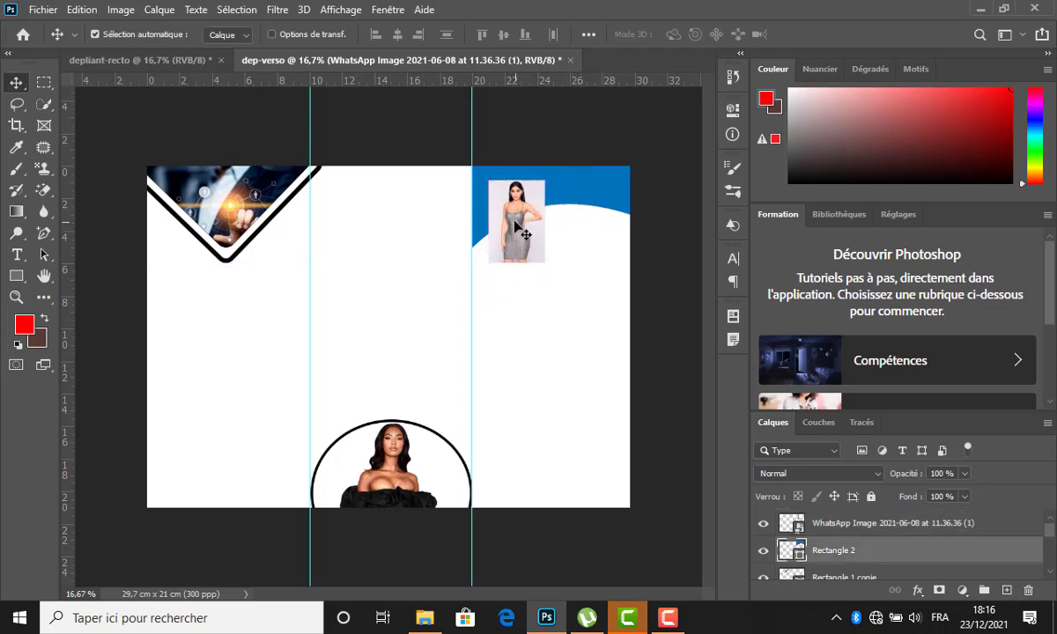
left_click(535, 244)
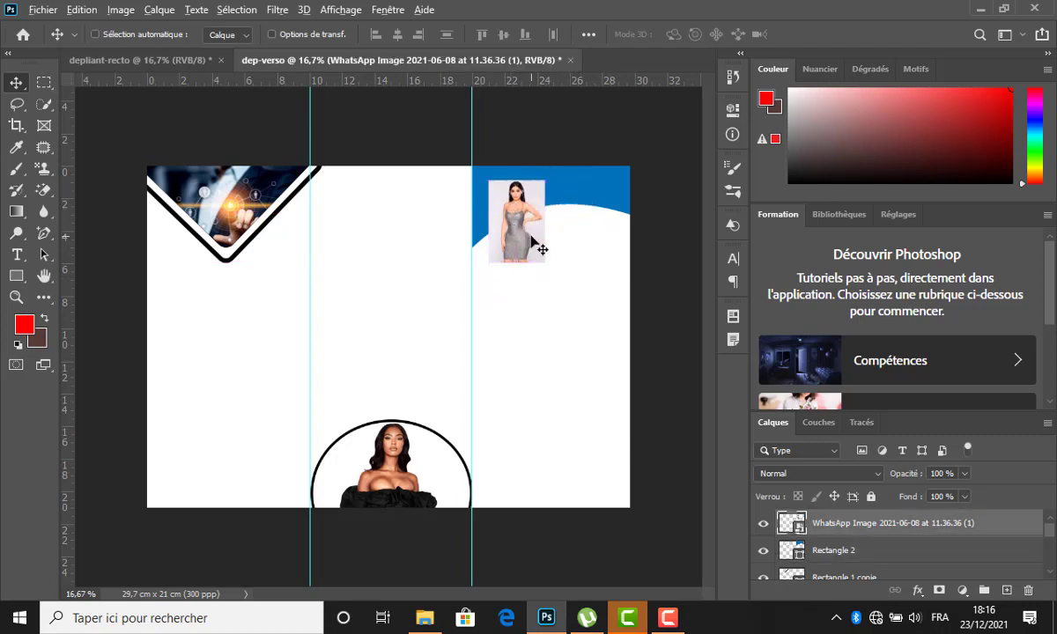
key("ctrl+alt+g")
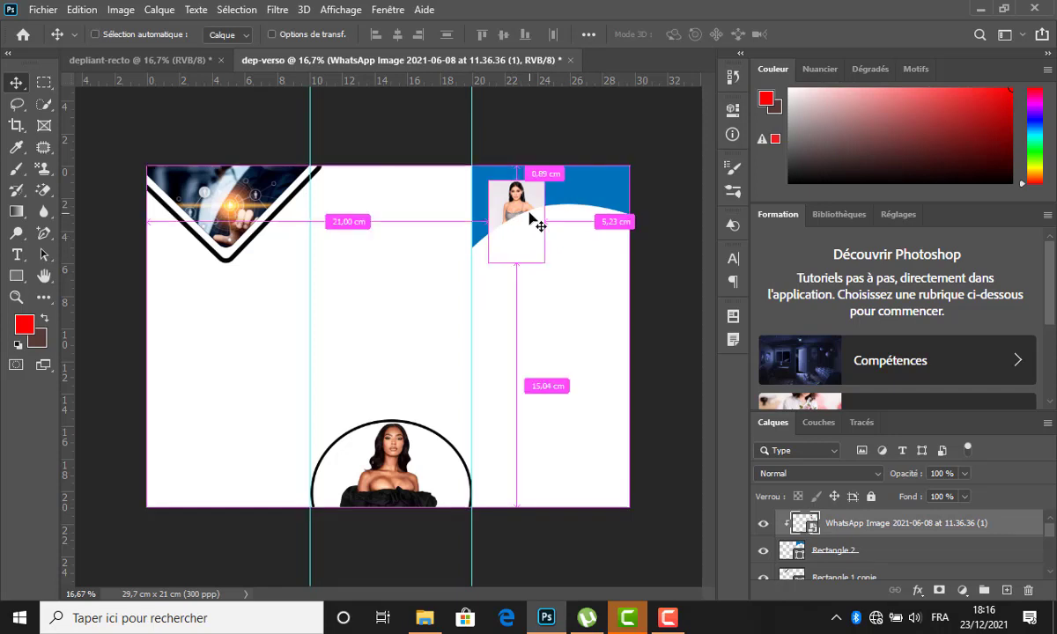
Scale the clipped grey-dress photo to 22% and align it with the upper-left corner of the third panel.
key("ctrl+t")
left_click_drag(545, 180, 532, 207)
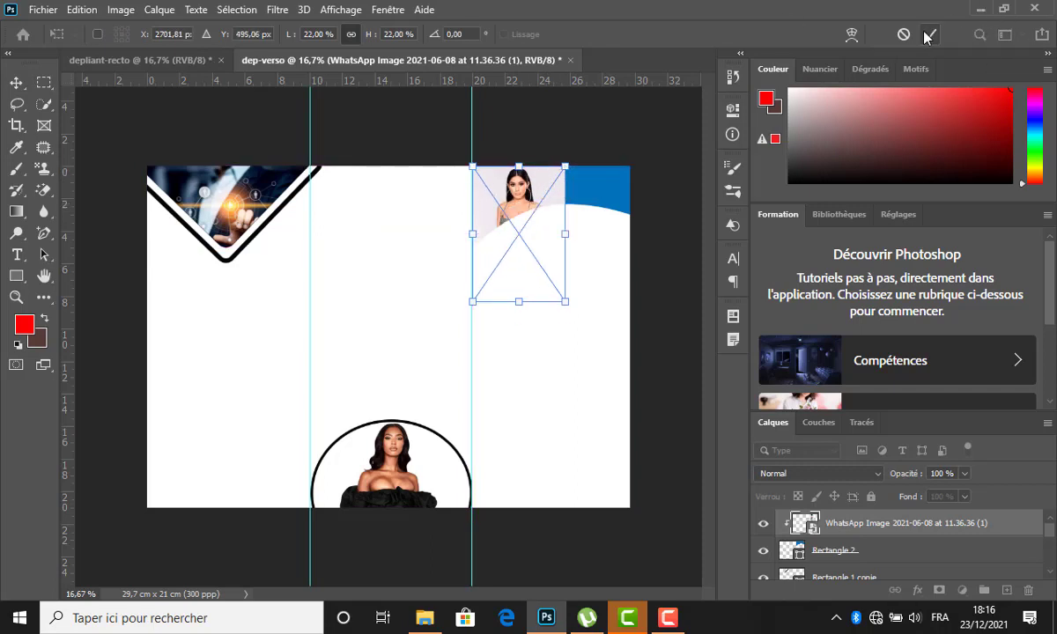
left_click(929, 34)
Place the image WhatsApp Image 2021-06-08 at 11.36.41 (2) at reduced size over the third panel's curved shape, beside the grey-dress photo.
left_click(425, 617)
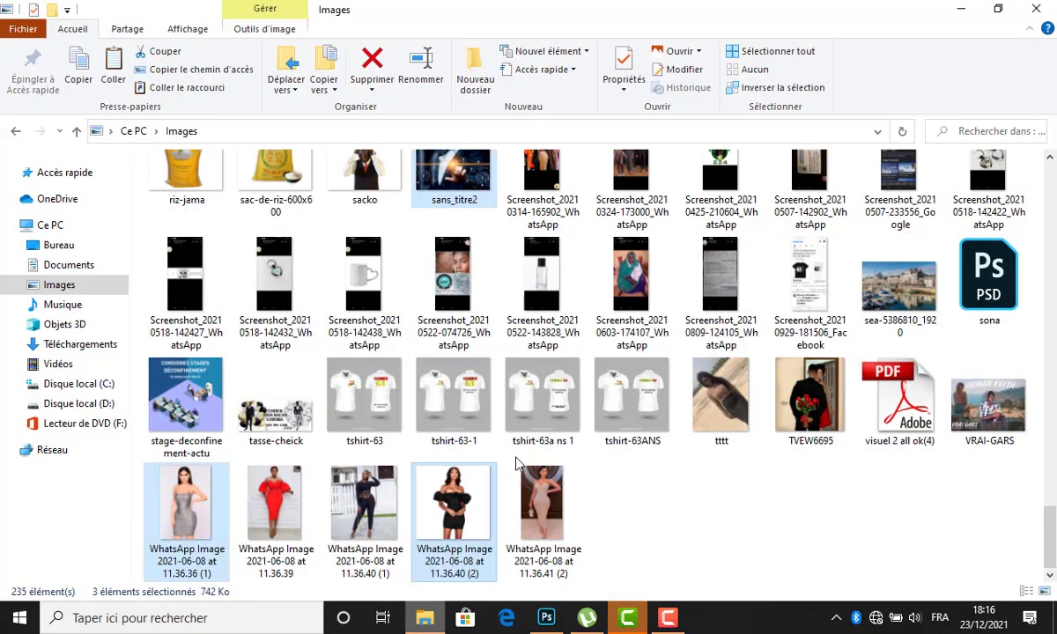
left_click_drag(512, 480, 500, 255)
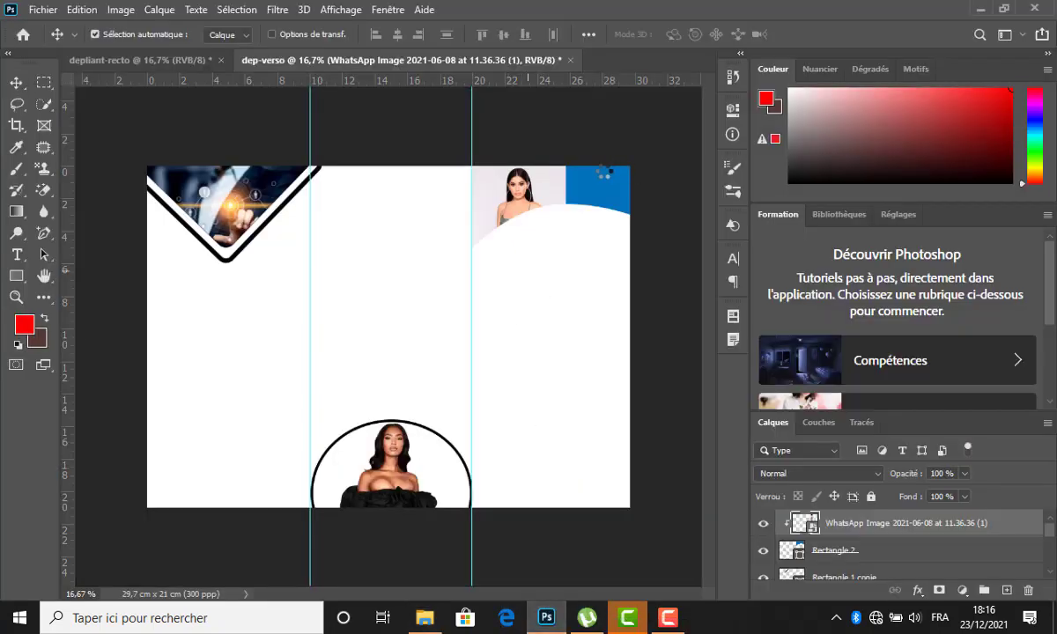
left_click_drag(484, 165, 427, 268)
left_click_drag(403, 332, 580, 230)
left_click(930, 35)
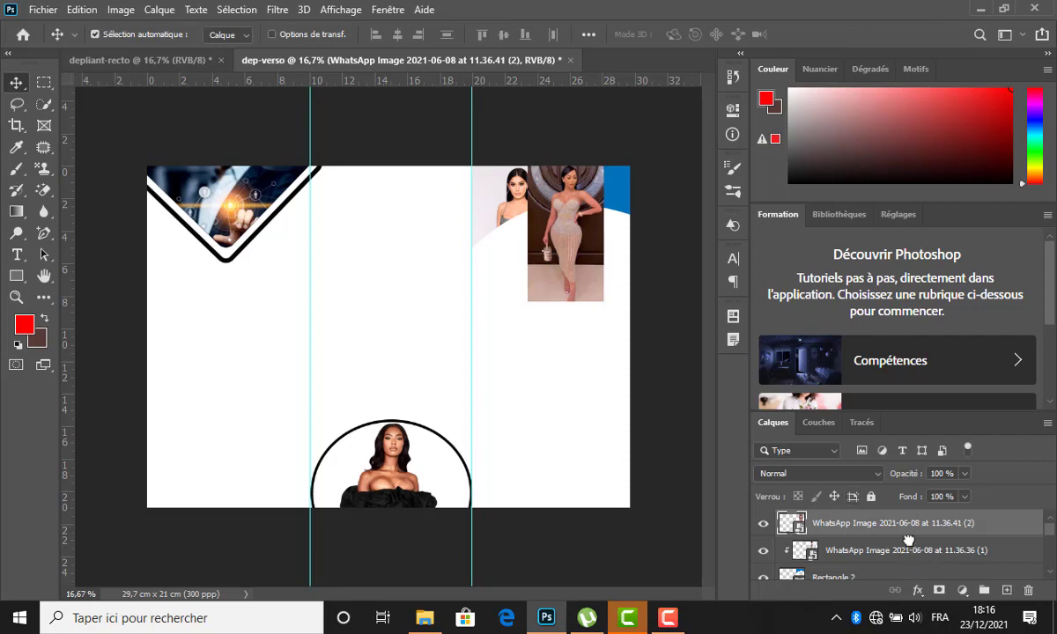
Put the new photo's layer beneath the clipped grey-dress photo, inside the clipping group, and shift it to cover the remaining blue.
left_click_drag(908, 540, 907, 563)
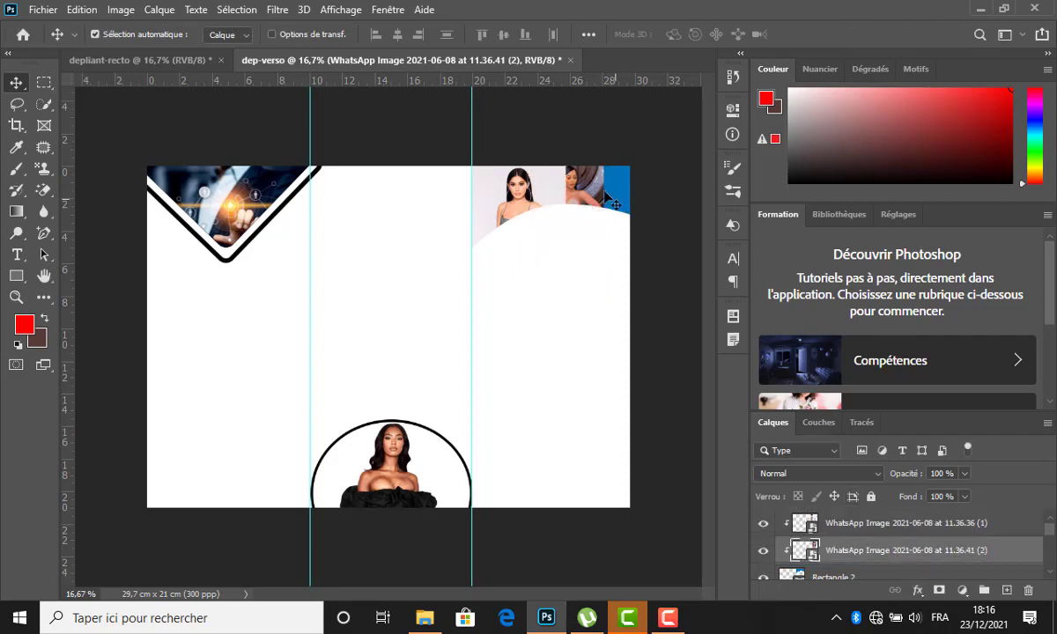
left_click_drag(606, 195, 601, 170)
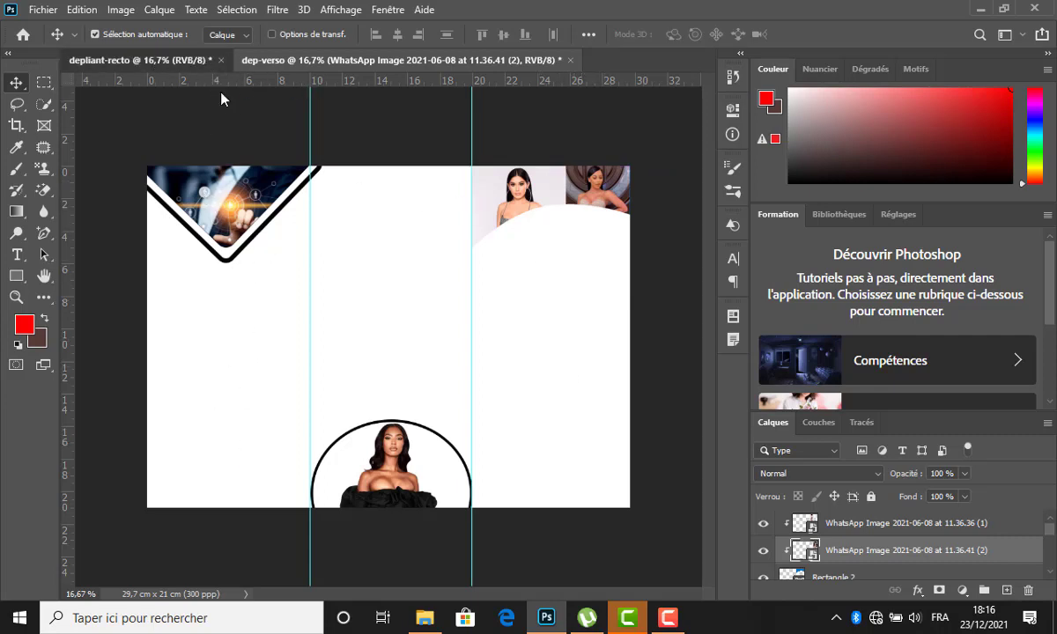
left_click(202, 60)
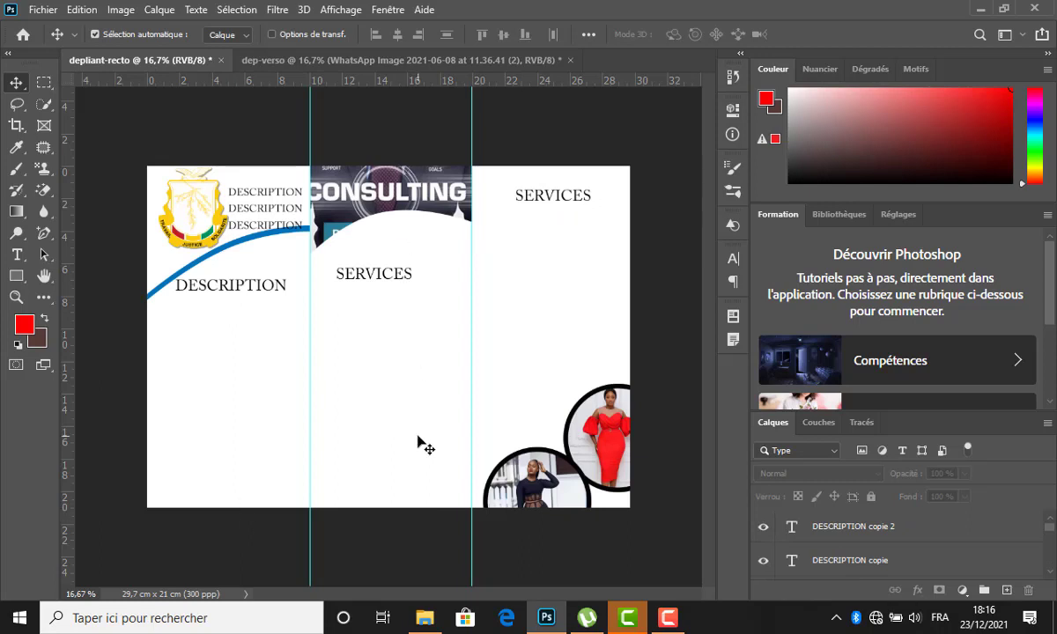
left_click(328, 58)
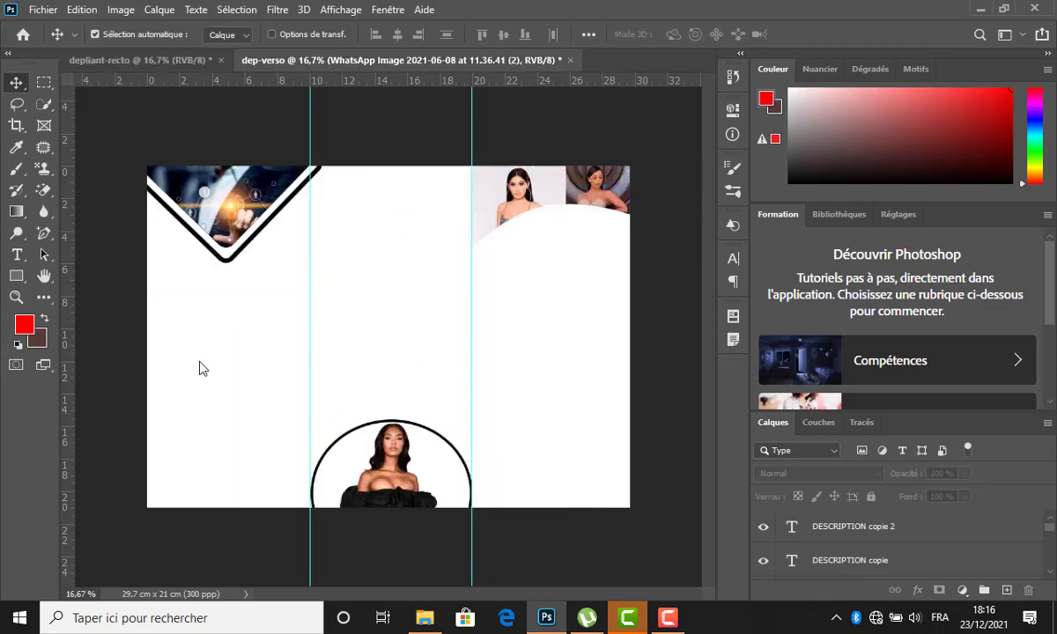
left_click(186, 64)
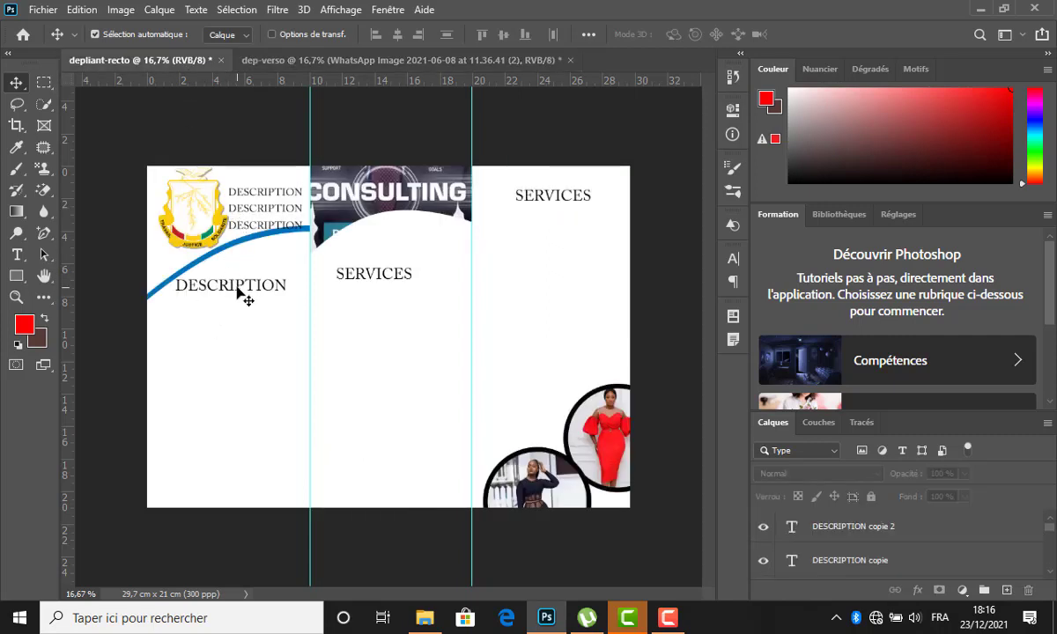
left_click_drag(240, 296, 219, 370)
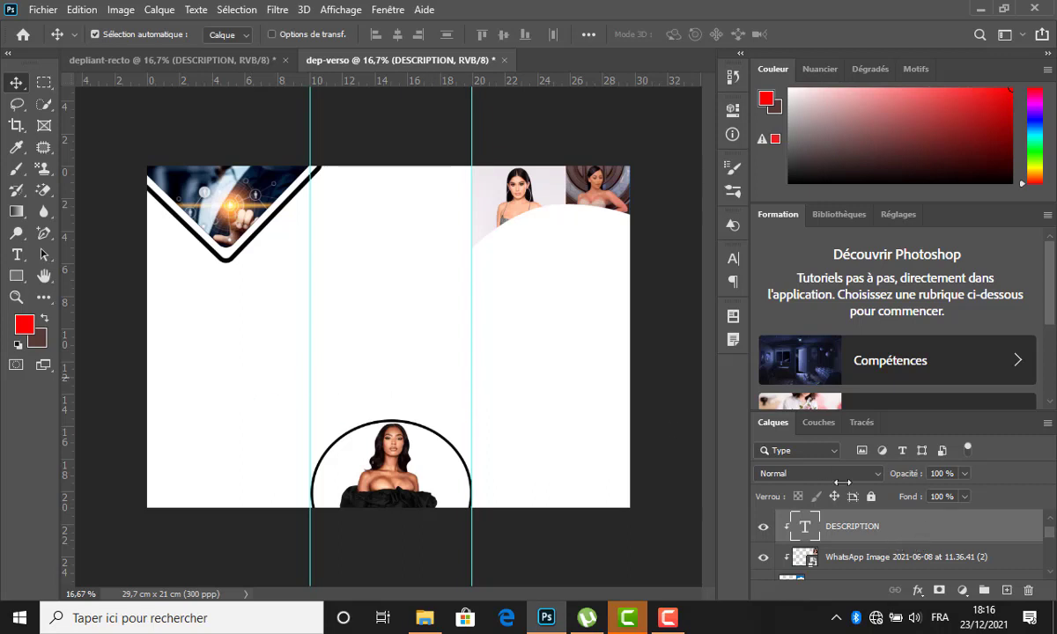
left_click(828, 534, "ctrl")
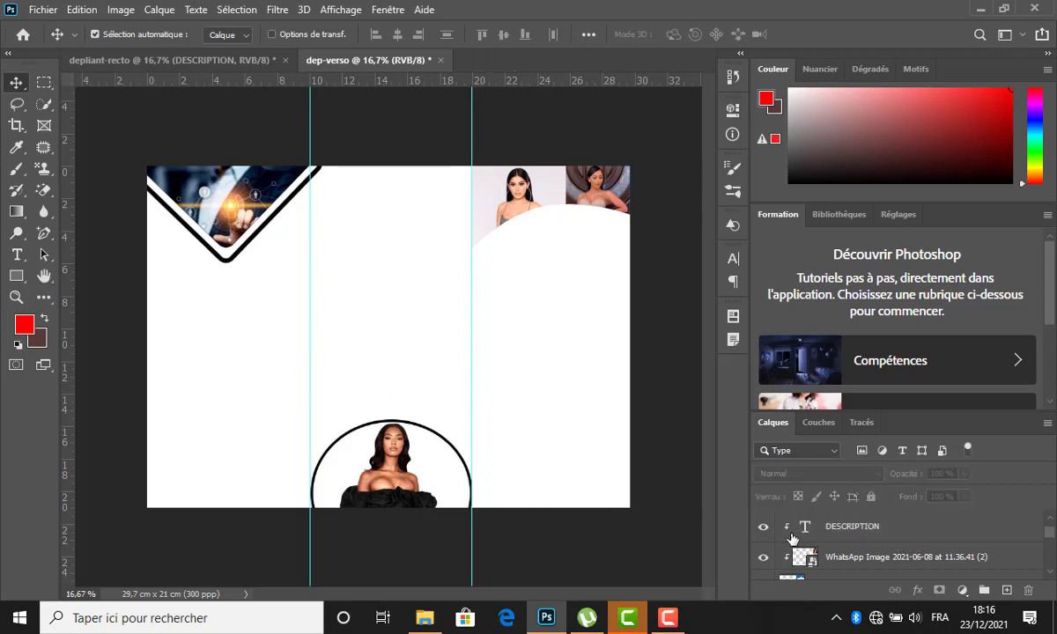
left_click(868, 532)
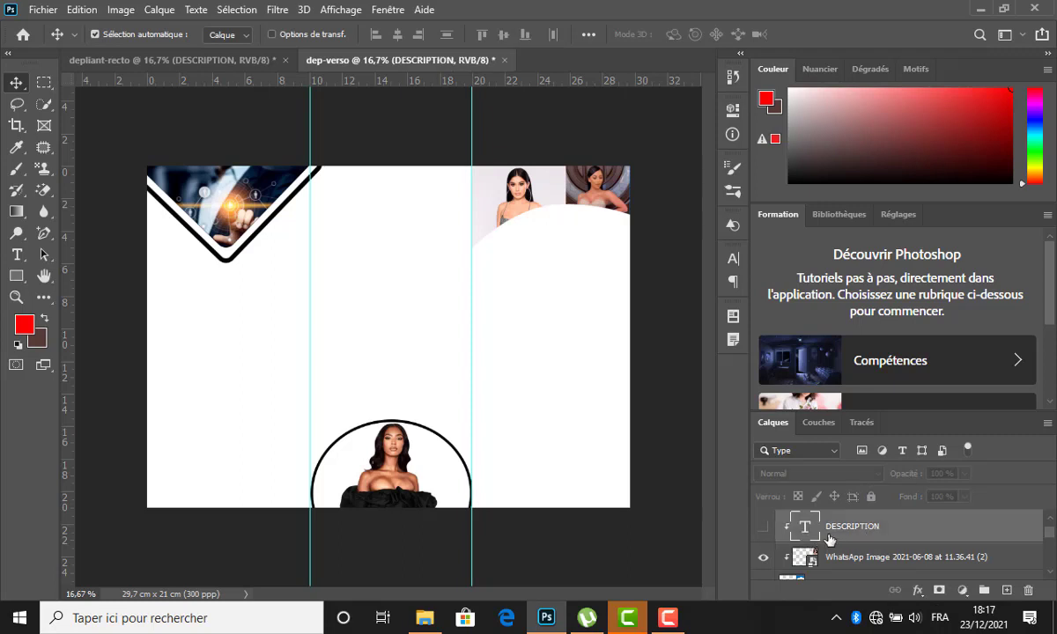
key("Delete")
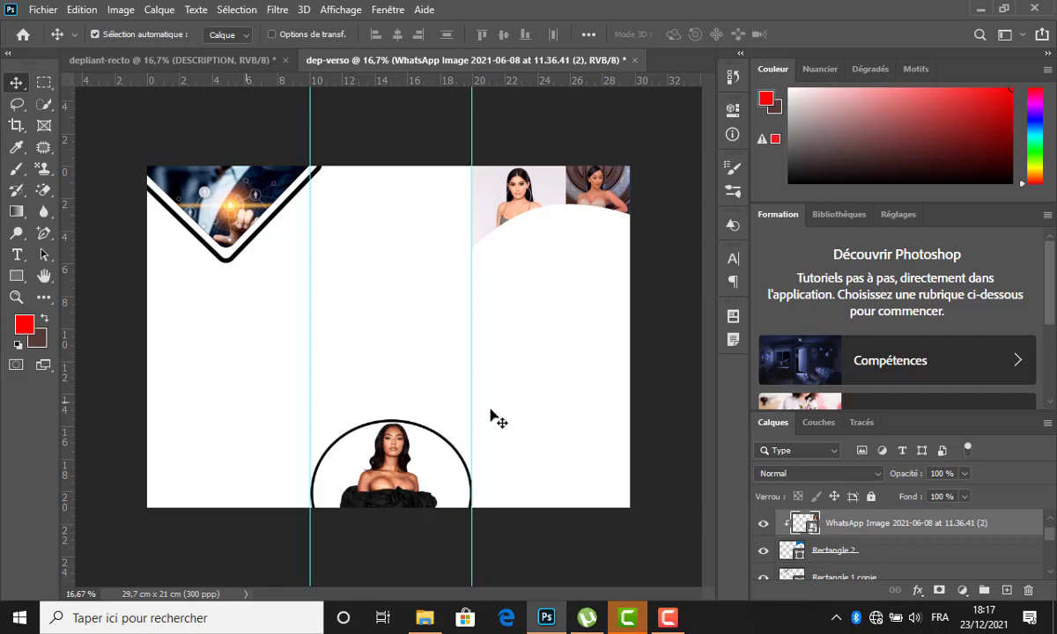
Copy the large DESCRIPTION heading from depliant-recto into dep-verso's first panel and change it to ILLUSTRATION just below the triangle.
left_click(189, 59)
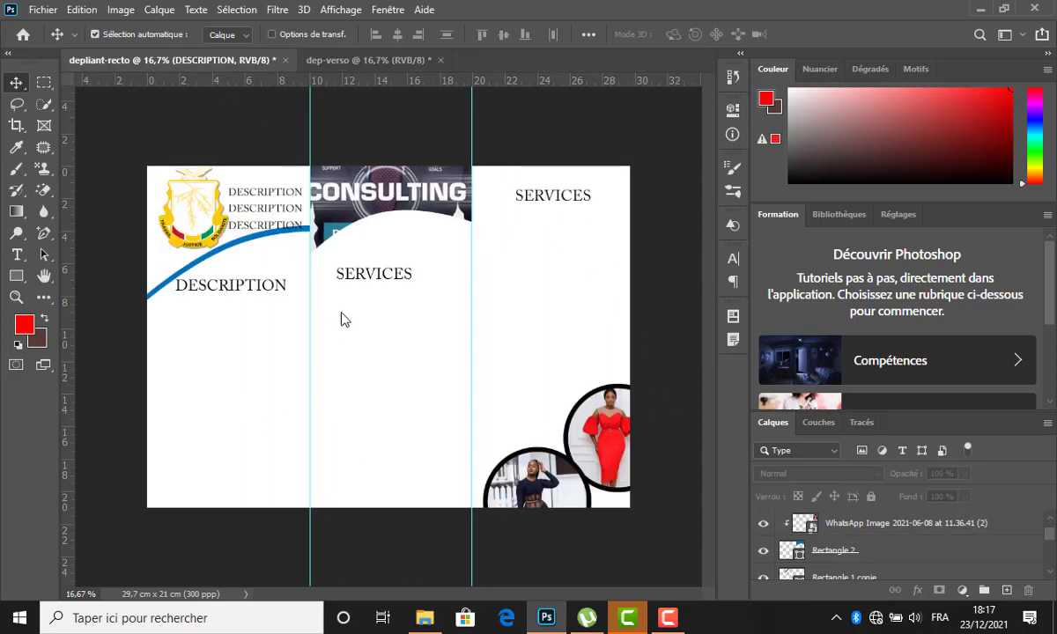
left_click_drag(261, 294, 237, 315)
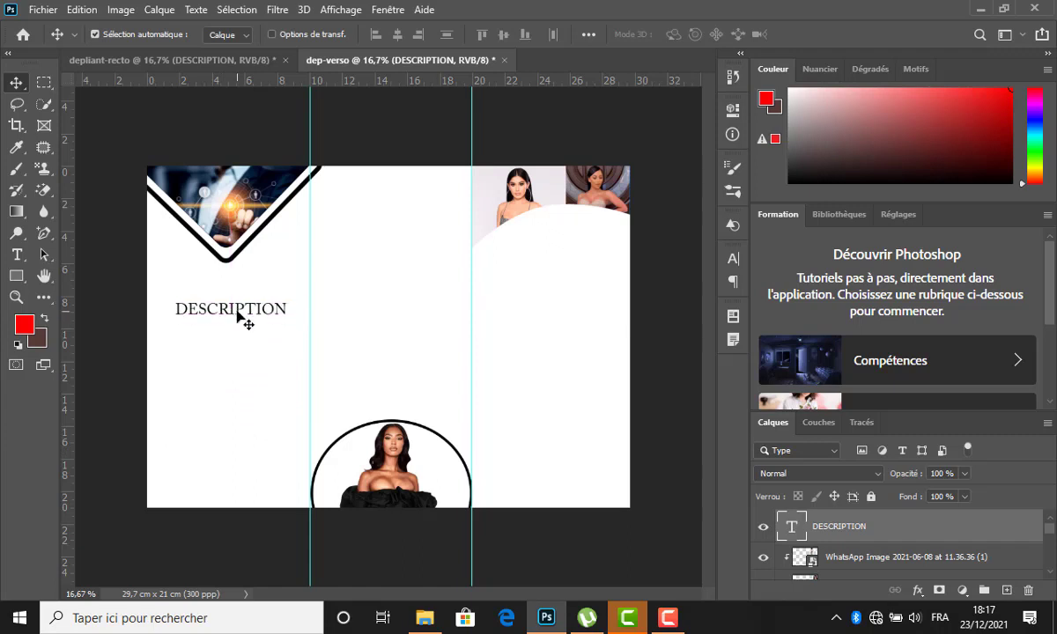
double_click(235, 310)
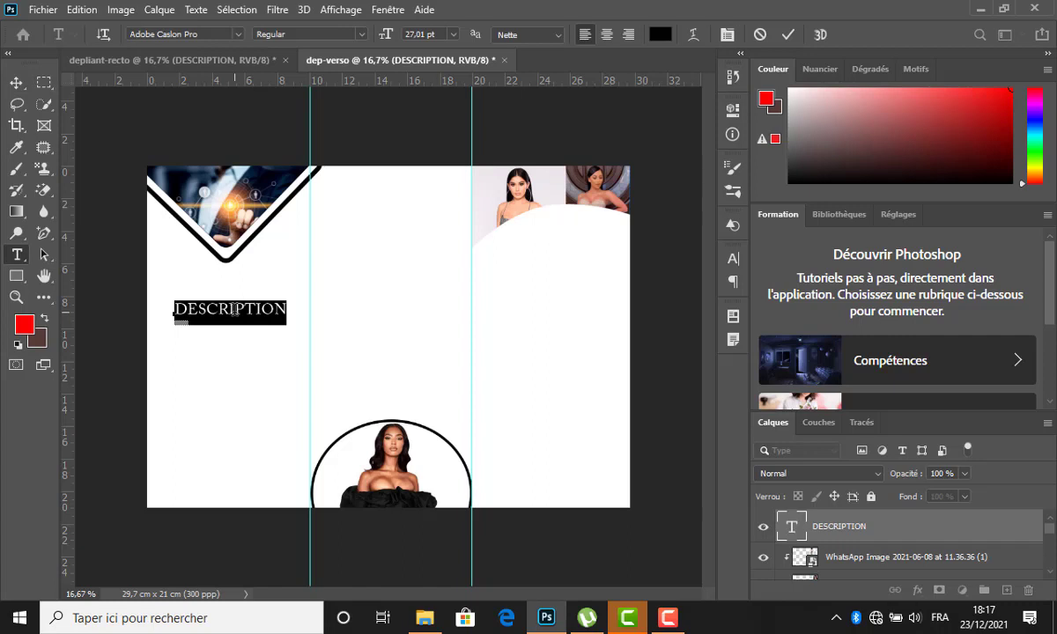
key("BackSpace")
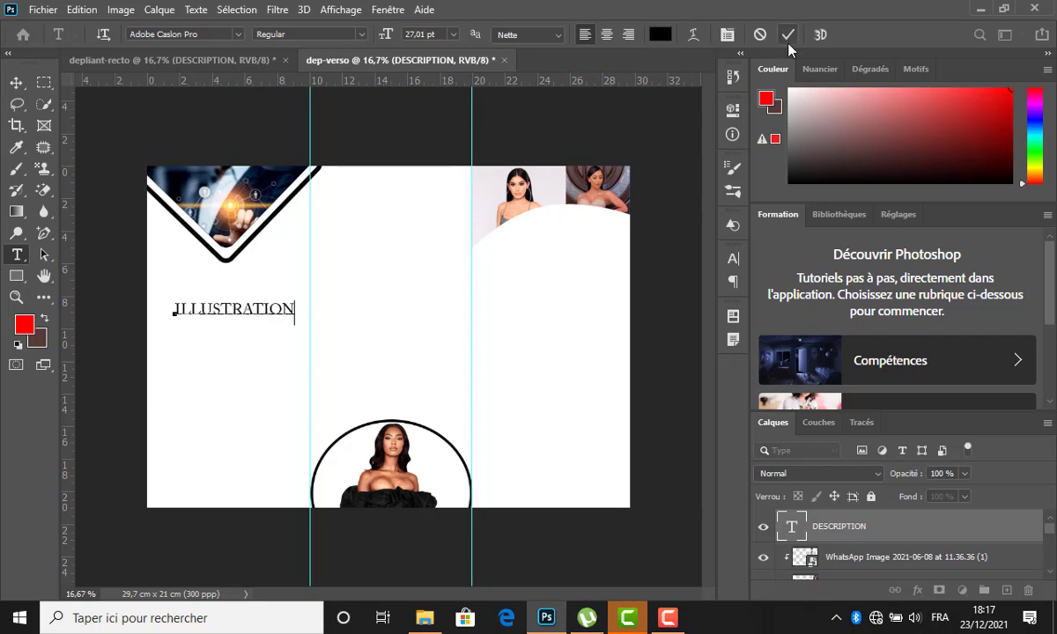
key("Escape")
key("v")
left_click_drag(276, 316, 275, 304)
Draw a black rectangle about 667 x 475 px below the ILLUSTRATION heading and round its corners to 68 px.
left_click(16, 275)
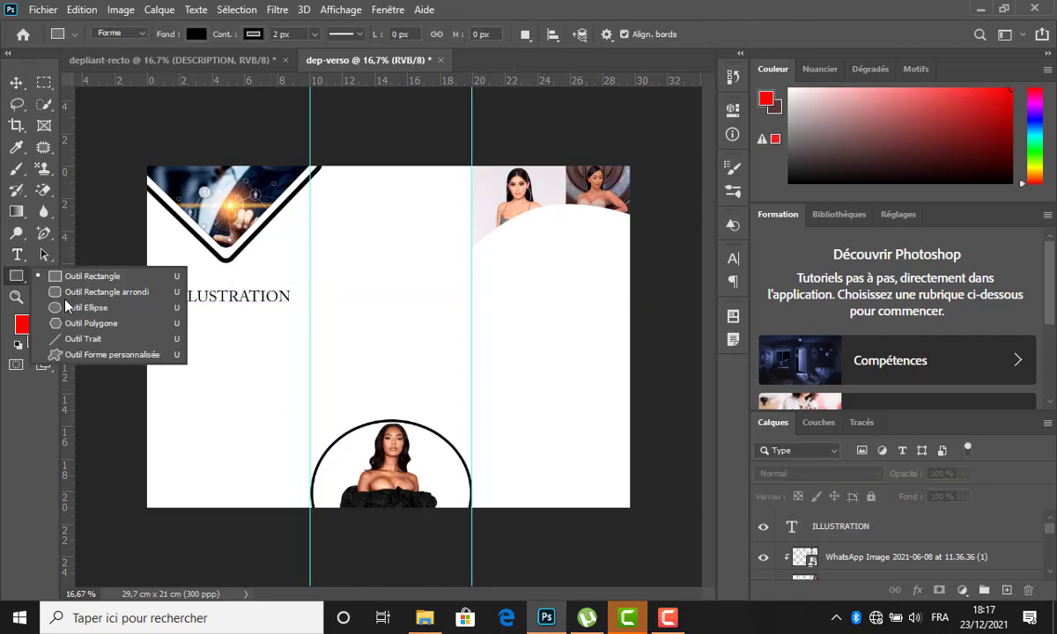
left_click(79, 276)
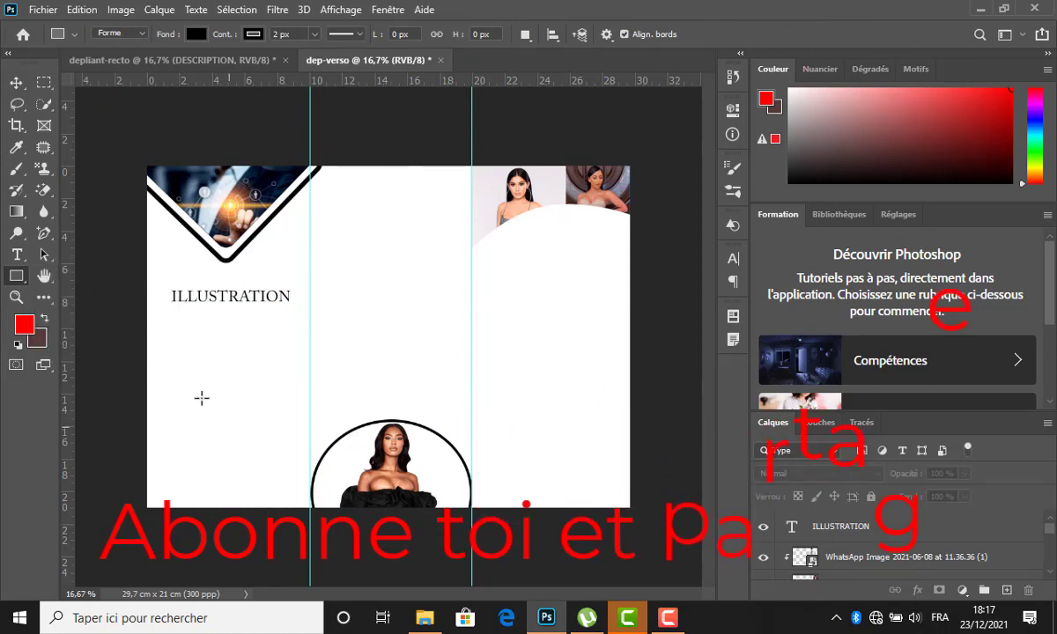
mouse_move(174, 342)
left_mouse_down()
mouse_move(207, 420)
mouse_move(269, 424)
mouse_move(260, 407)
left_mouse_up()
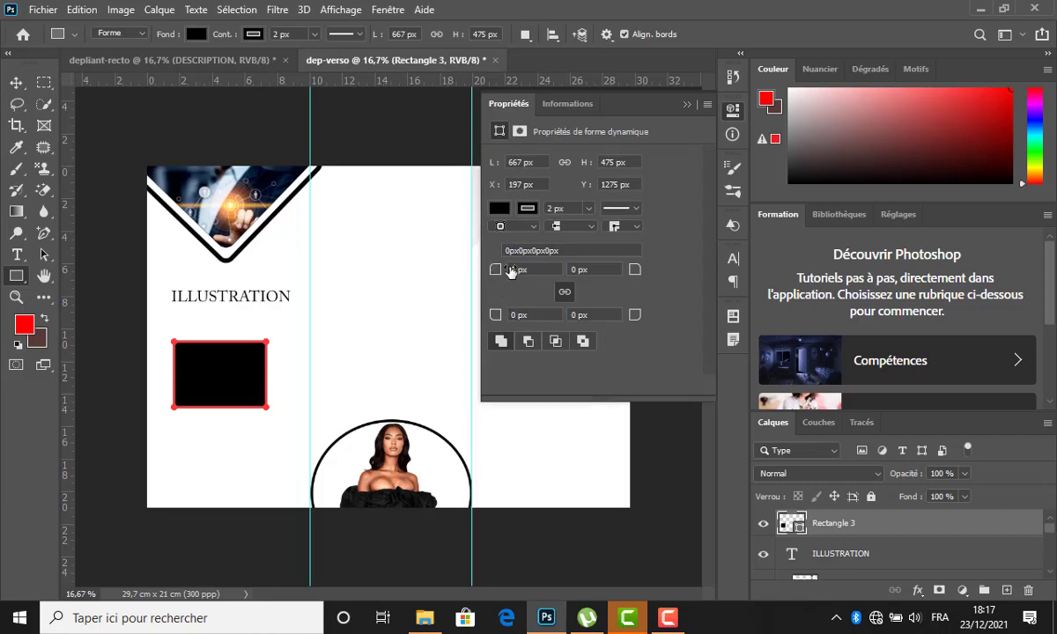
left_click_drag(509, 271, 599, 270)
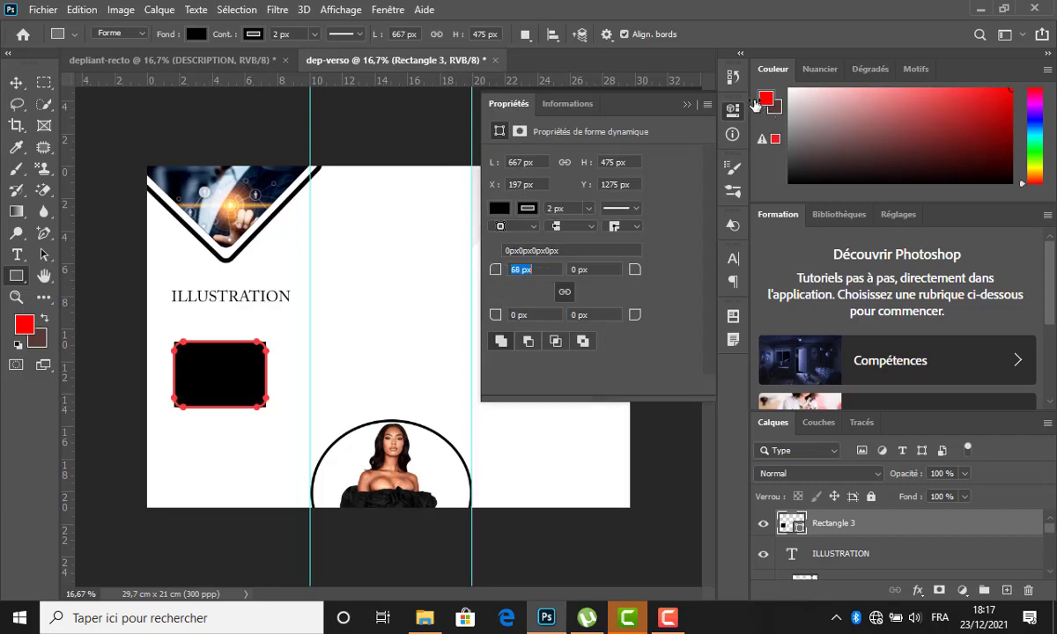
left_click(686, 104)
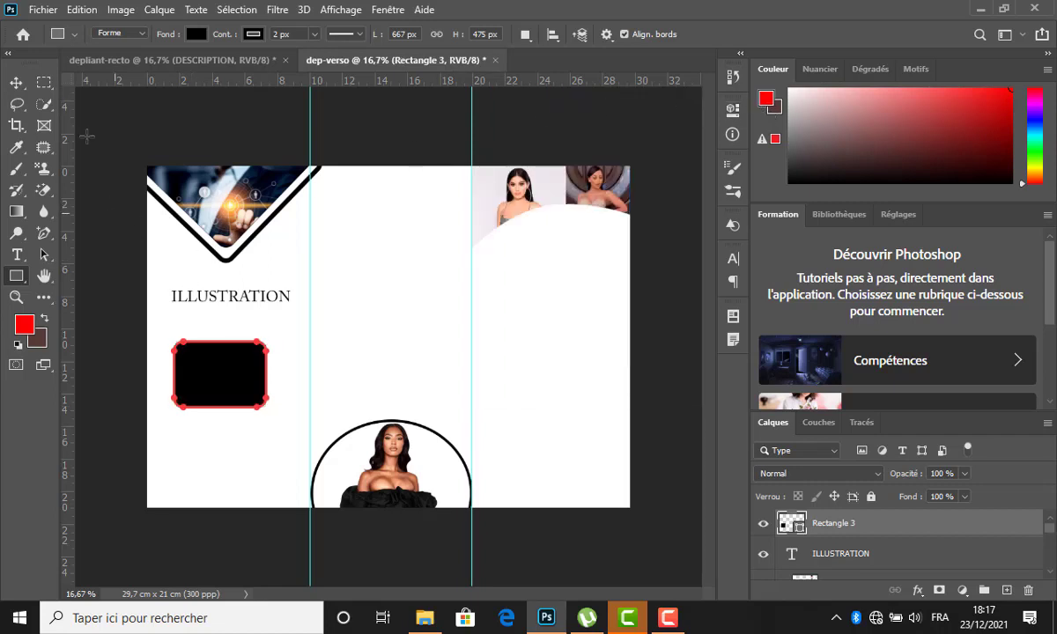
Narrow the rounded rectangle to 83.82% of its width and rotate it by 51.41°.
left_click(16, 82)
key("ctrl")
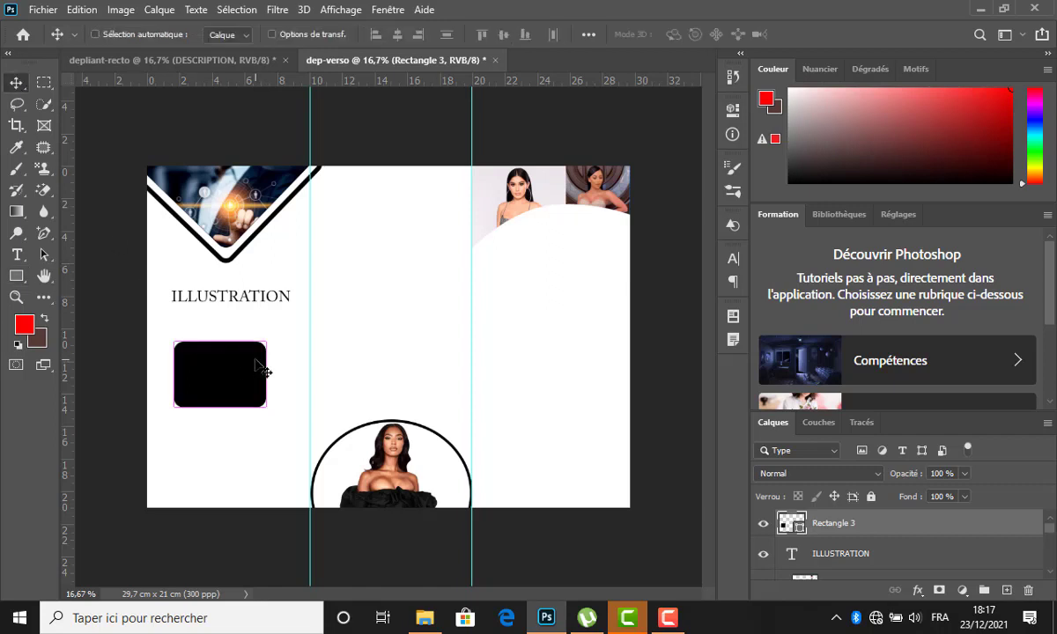
key("ctrl+t")
left_click_drag(264, 374, 250, 373)
left_click_drag(267, 331, 280, 354)
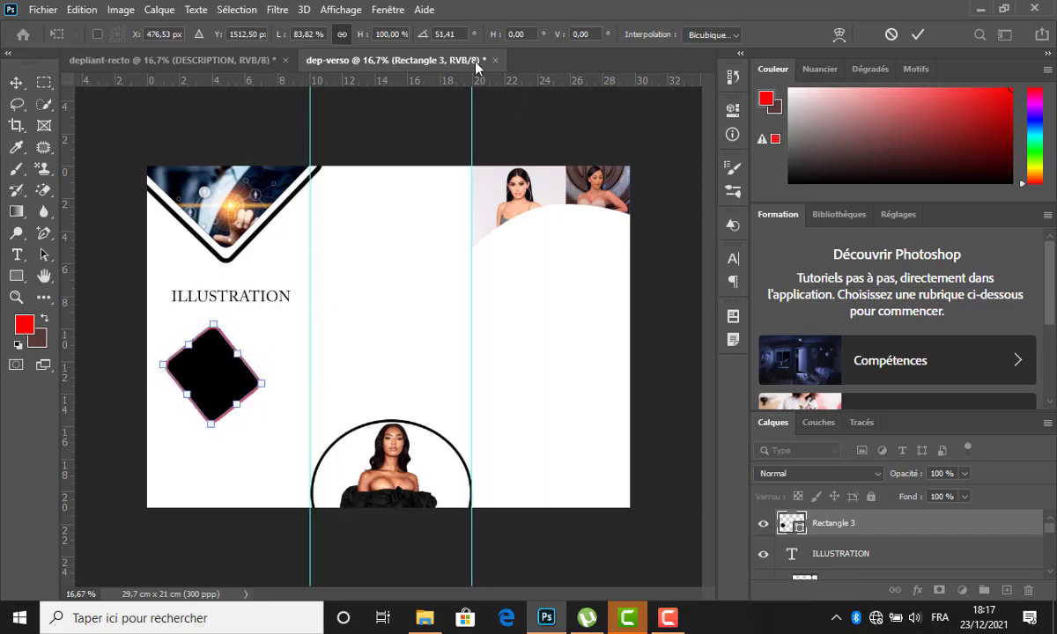
left_click(917, 34)
Arrange two copies of the rounded rectangle with the original down the first panel and rotate the lowest copy by 45.52°.
left_click_drag(226, 377, 219, 498)
key("ctrl+t")
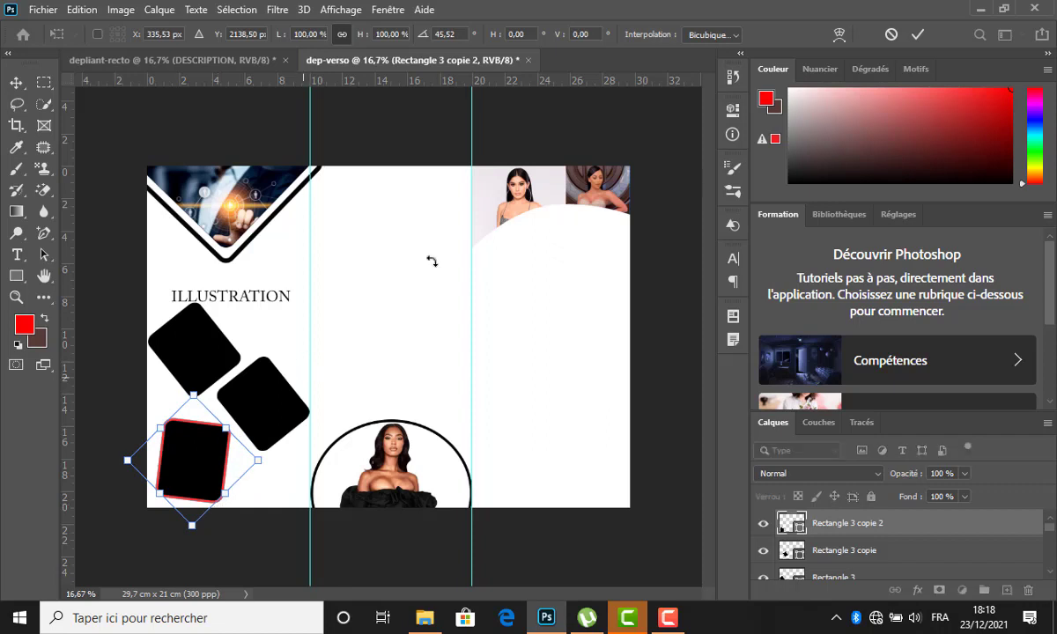
key("Return")
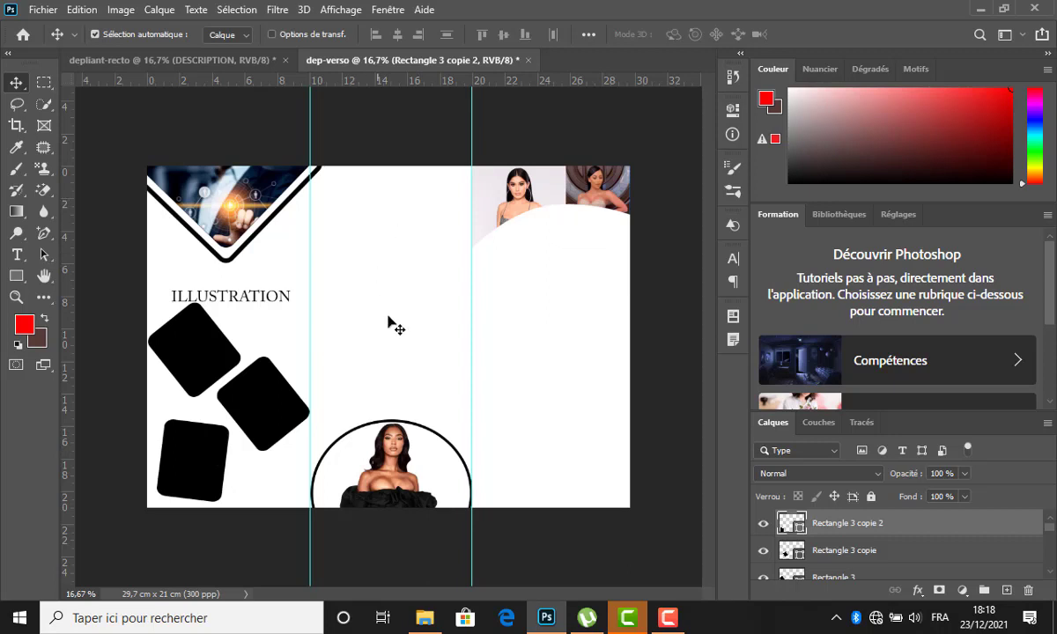
Copy the ILLUSTRATION heading to the upper part of the middle panel and change its text to LOCALISATION.
left_click(249, 302)
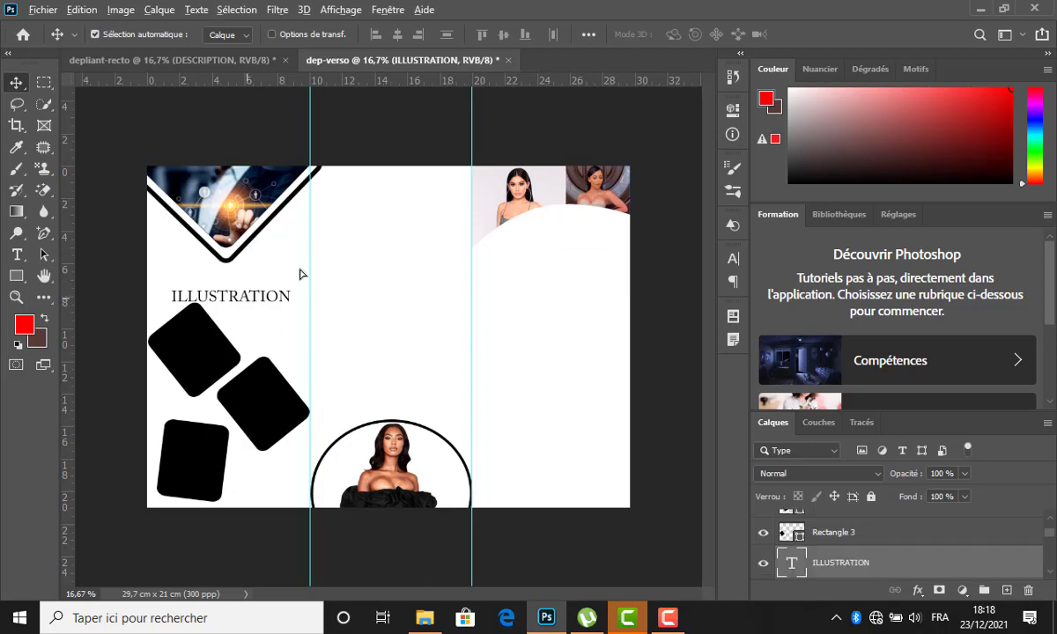
left_click_drag(250, 302, 414, 216)
double_click(416, 218)
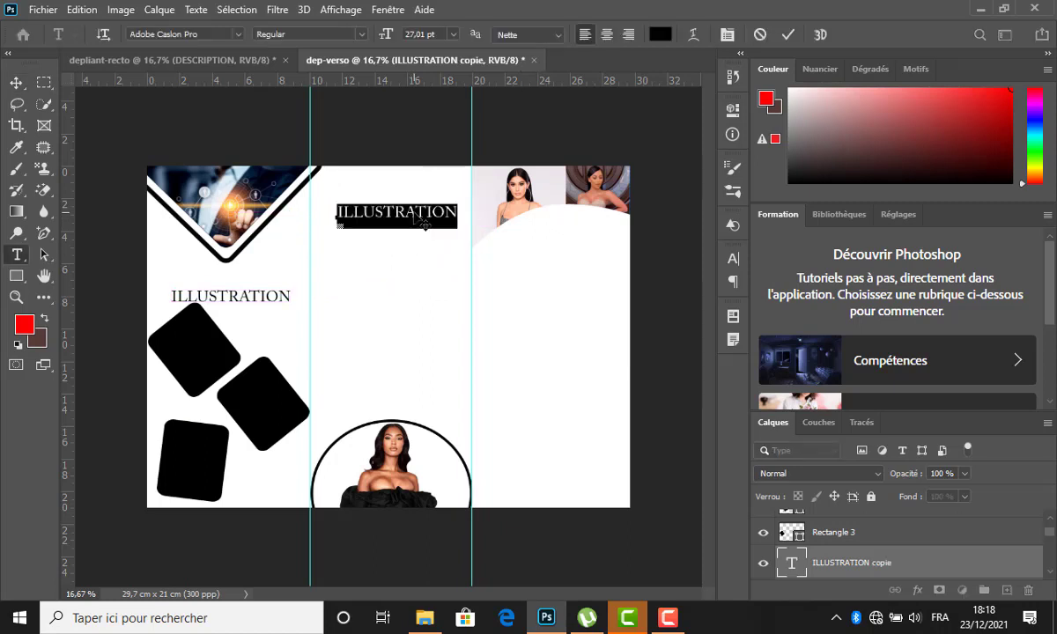
type("LOCAT")
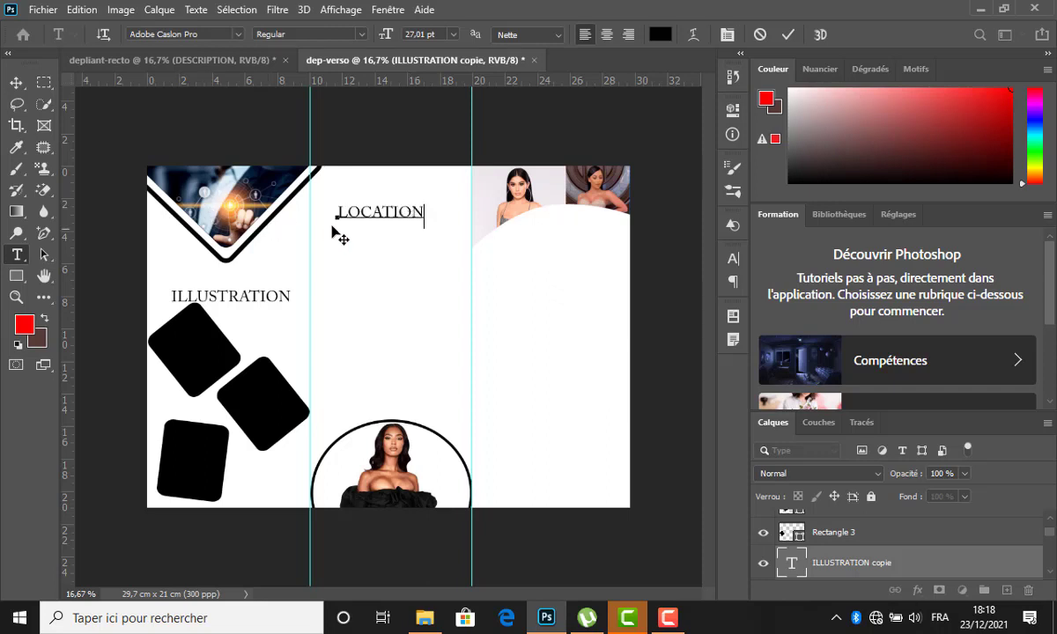
left_click(388, 214)
type("LI")
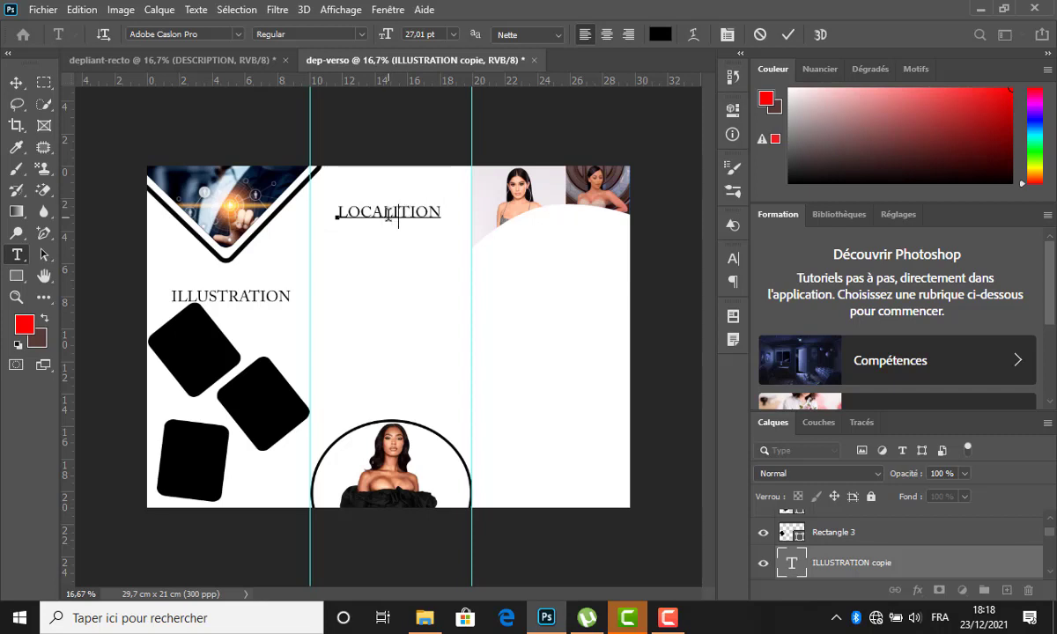
type("SA")
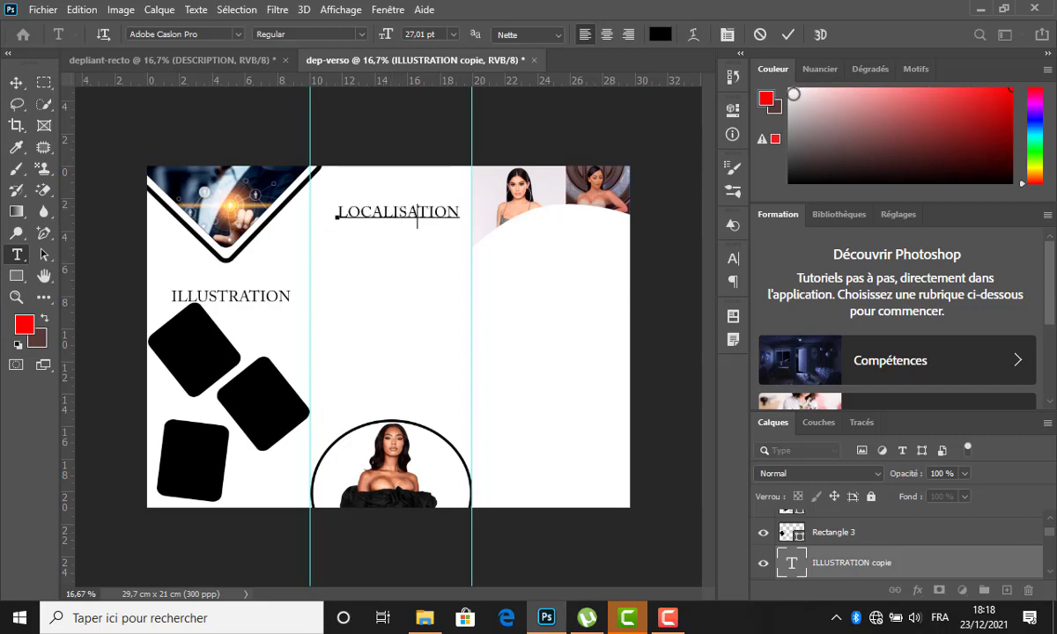
left_click(788, 35)
key("v")
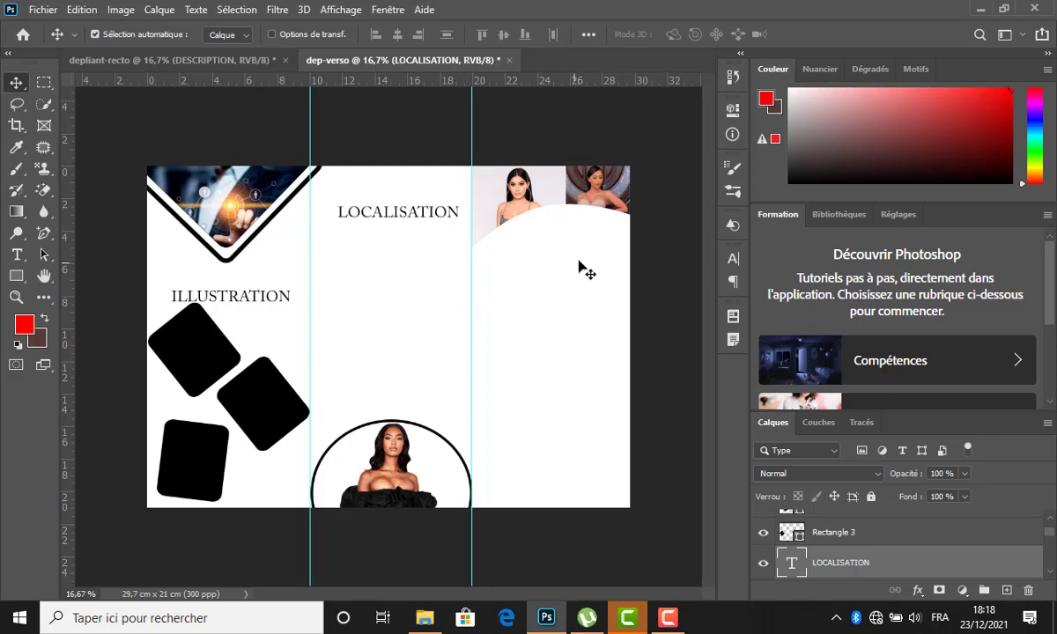
double_click(406, 218)
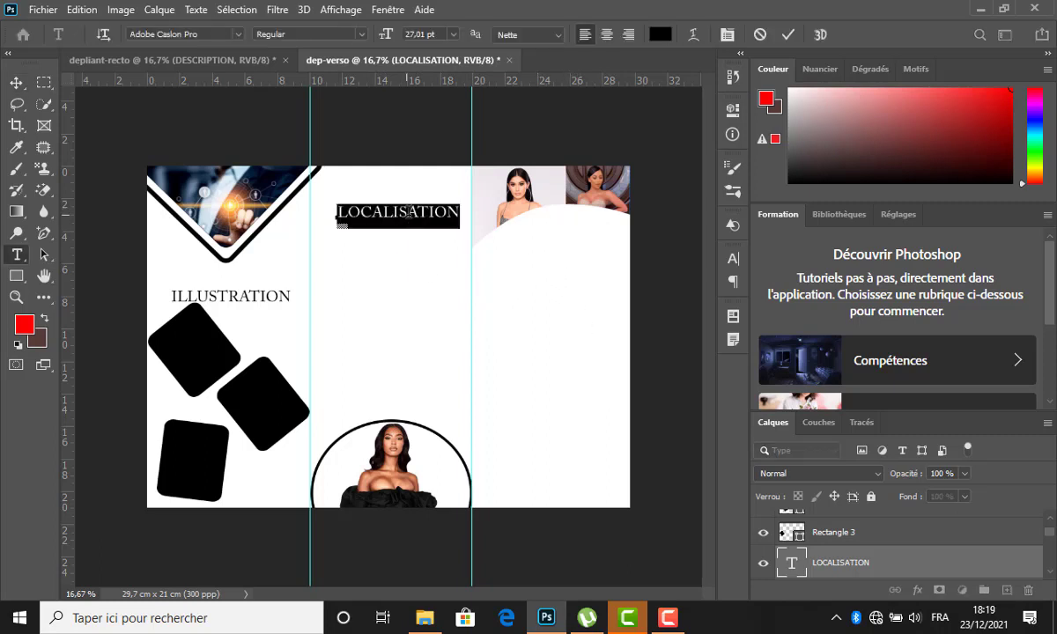
key("ctrl+Return")
key("v")
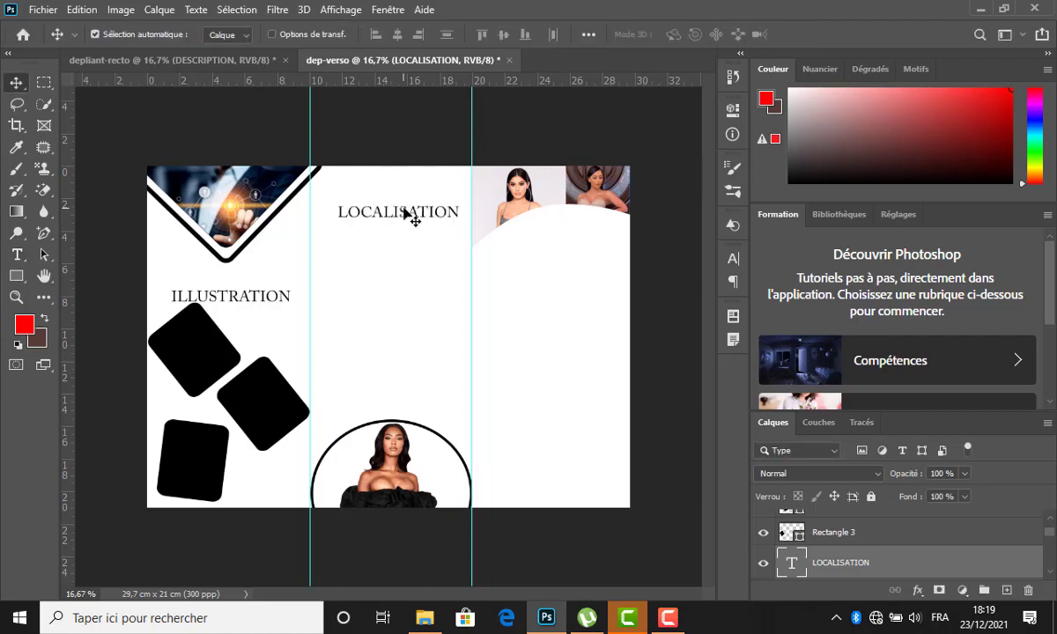
Copy the LOCALISATION heading into the third panel below the curved photo area and change its text to PARTENAIRES.
left_click_drag(413, 221, 568, 278)
key("t")
double_click(562, 267)
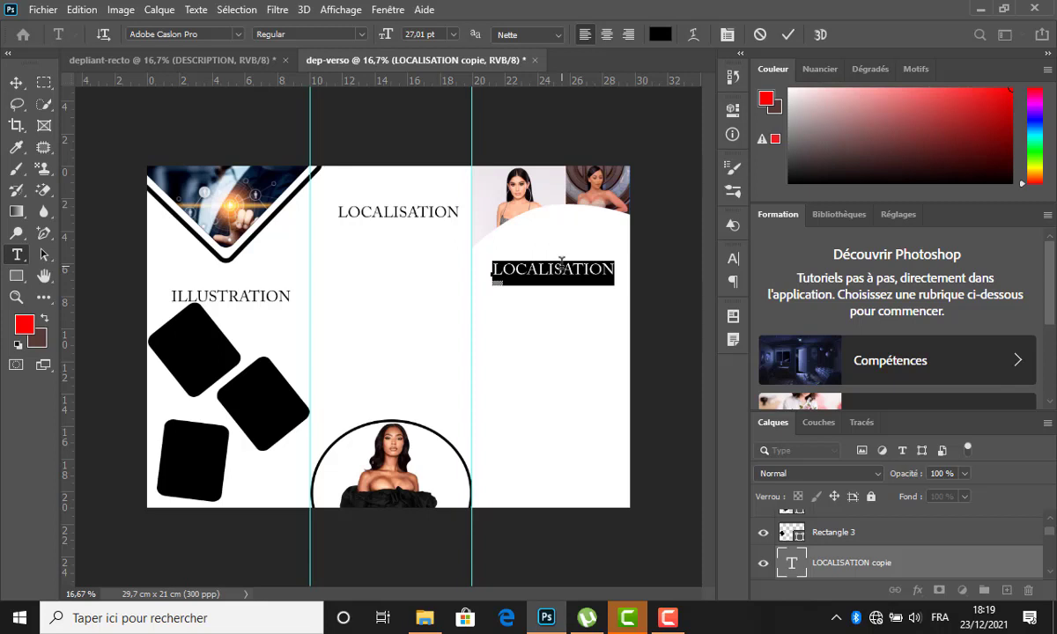
type("PA ")
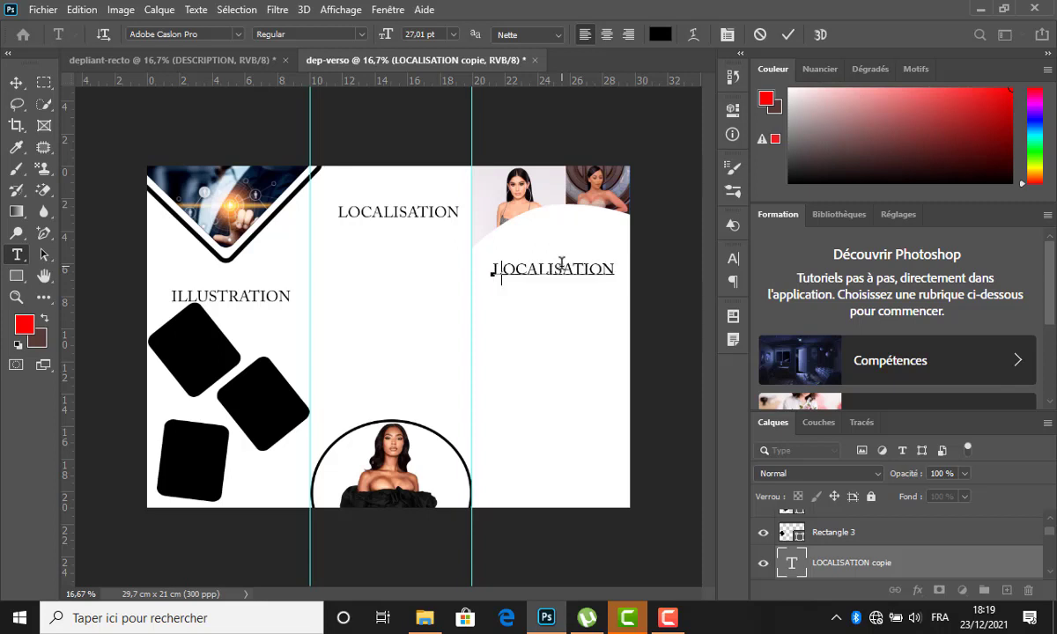
type("RTENAIR")
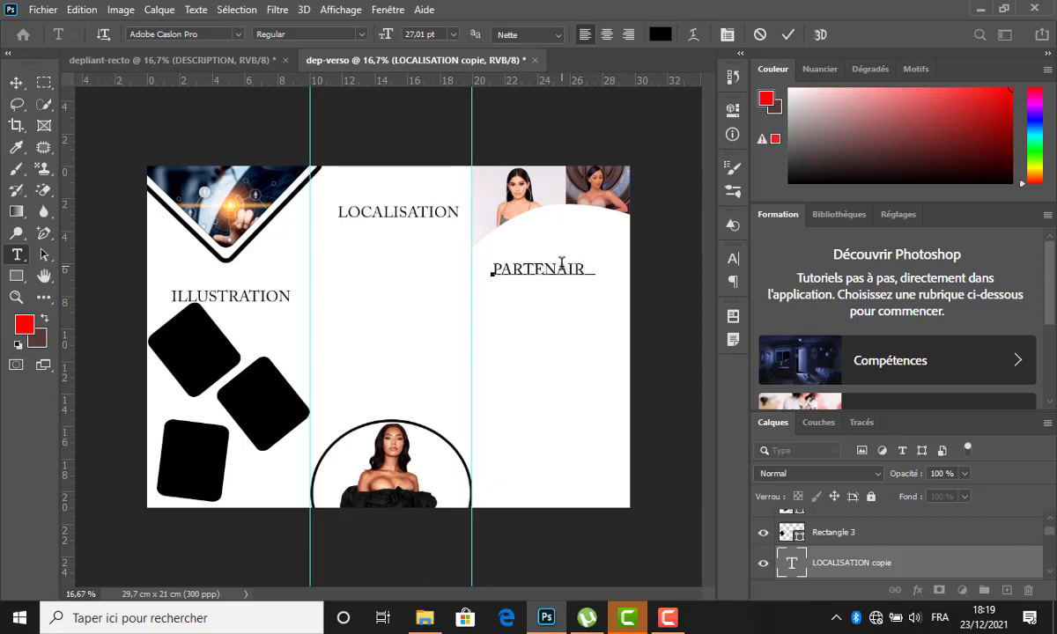
type("ES")
key("Escape")
key("v")
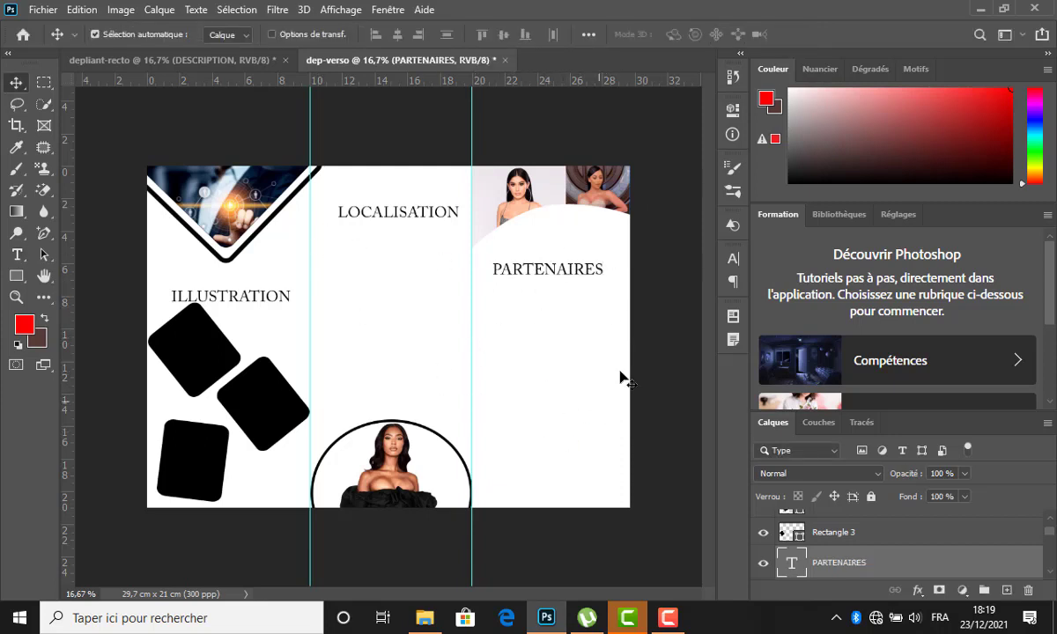
Place rounded rectangle copies at the third panel's outer edge and across the guide beside the middle panel, and set the latter's opacity to 48%.
left_click(277, 412, "alt")
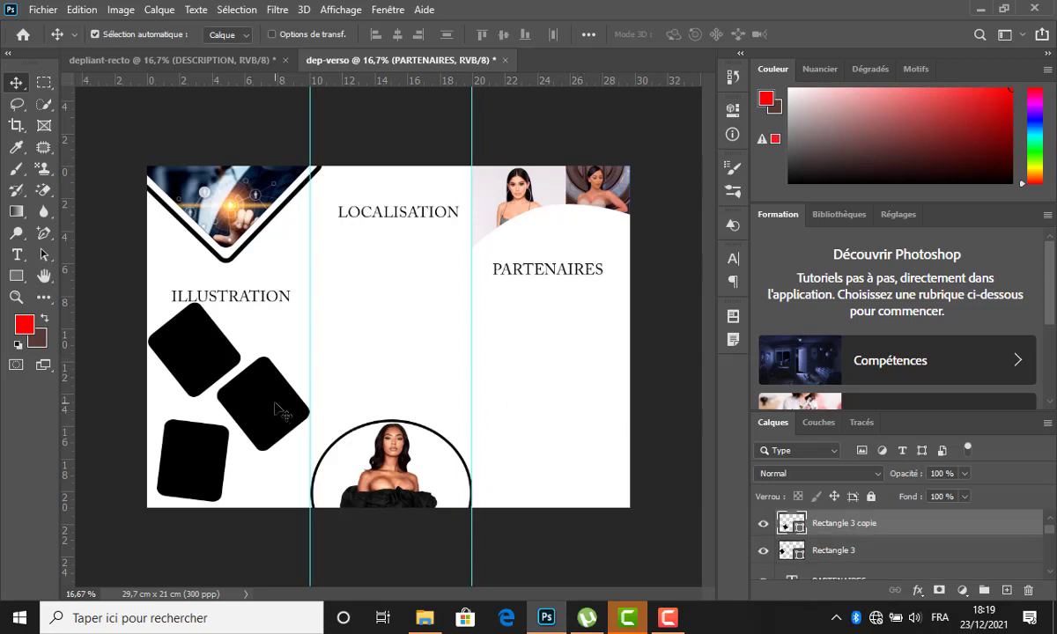
left_click_drag(272, 407, 630, 328)
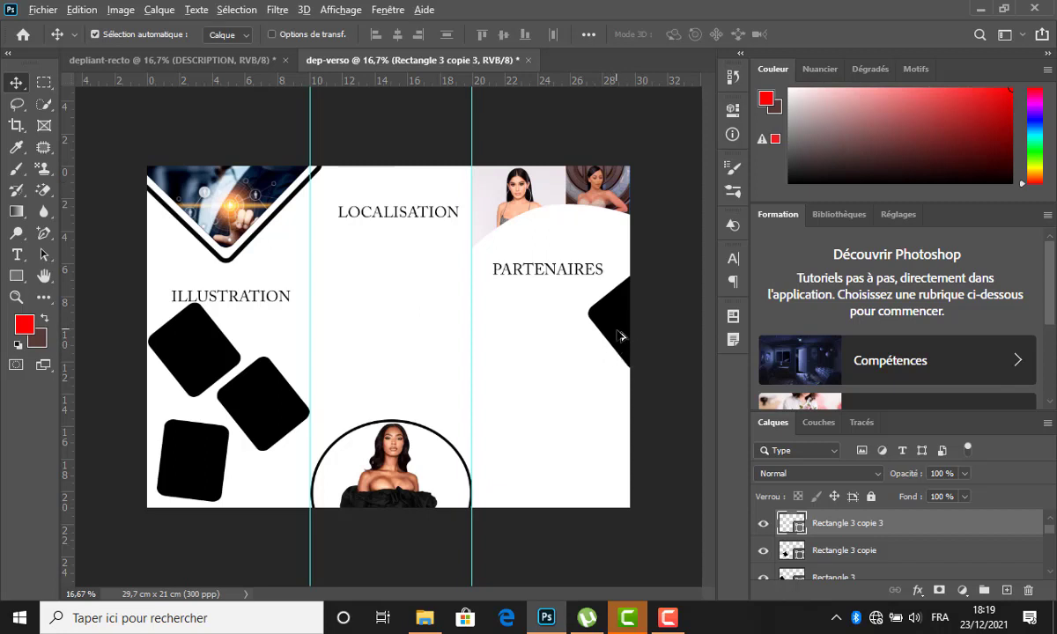
left_click_drag(620, 336, 458, 350)
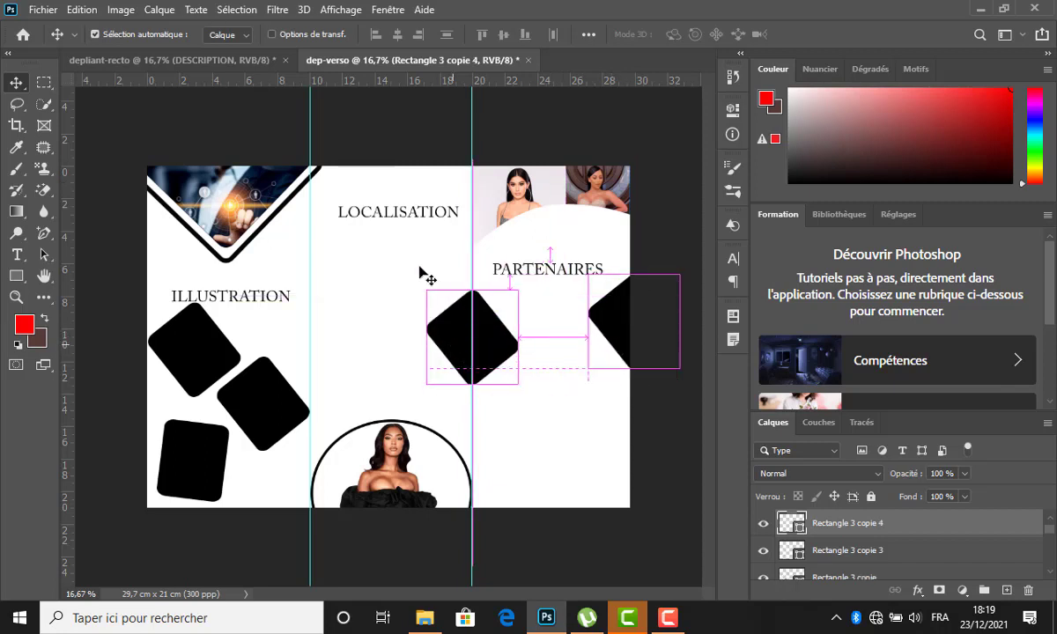
left_click_drag(420, 273, 420, 273)
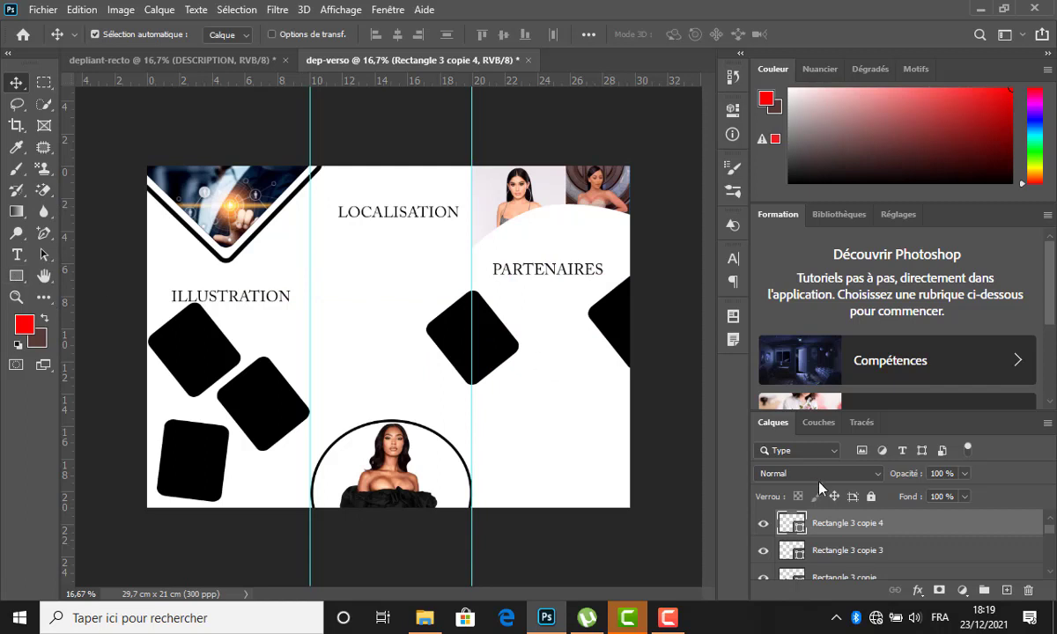
left_click_drag(905, 474, 862, 477)
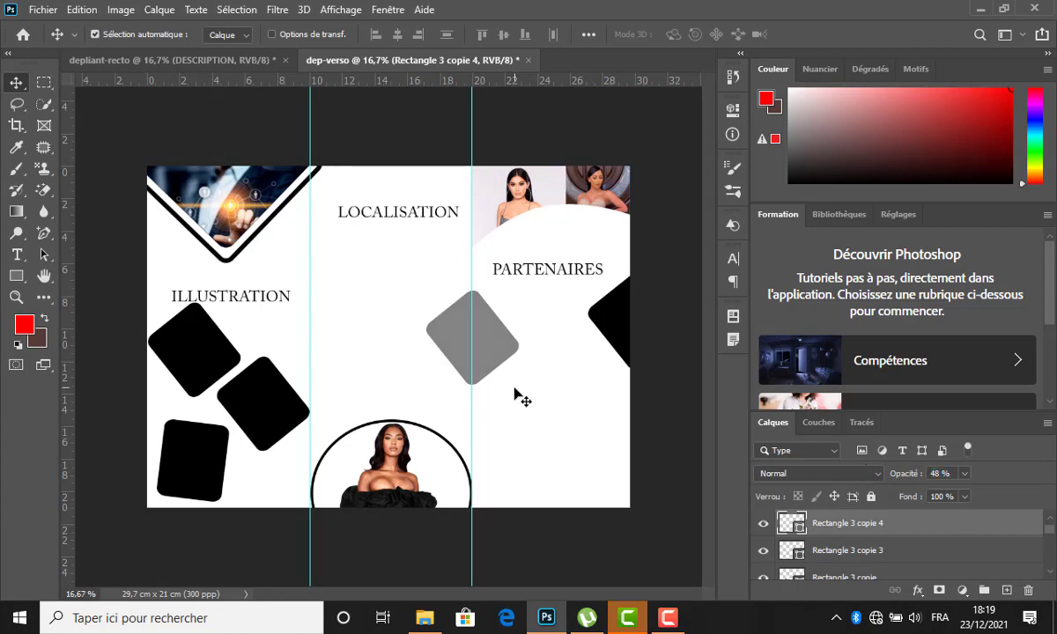